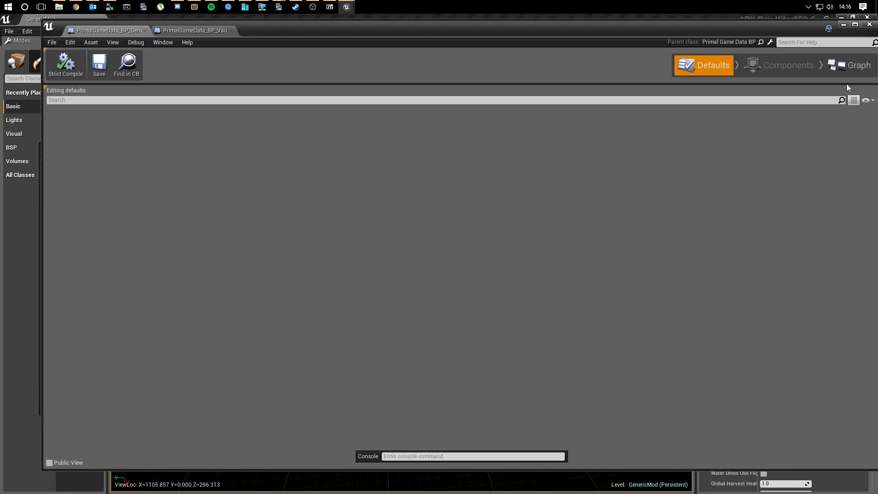
# - Turn off Show Only Modified Properties for the PrimalGameData_BP_GenericMod defaults and minimize the blueprint editor
pyautogui.click(866, 100)
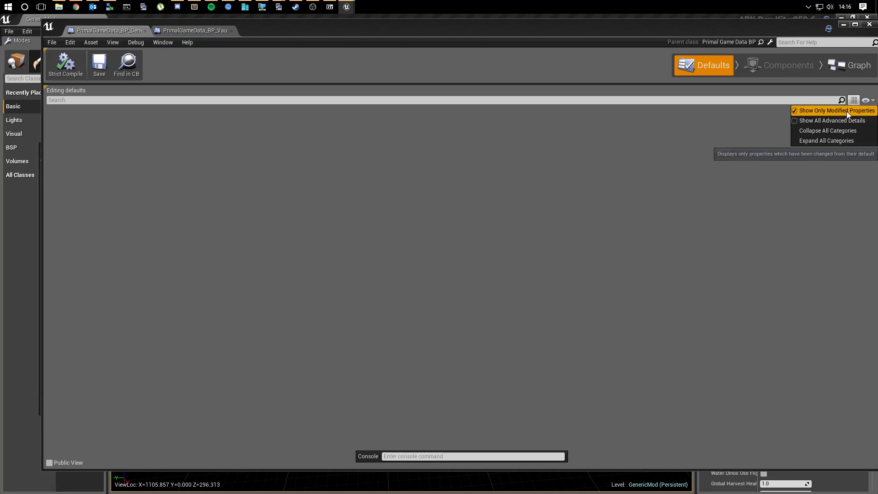
pyautogui.click(847, 111)
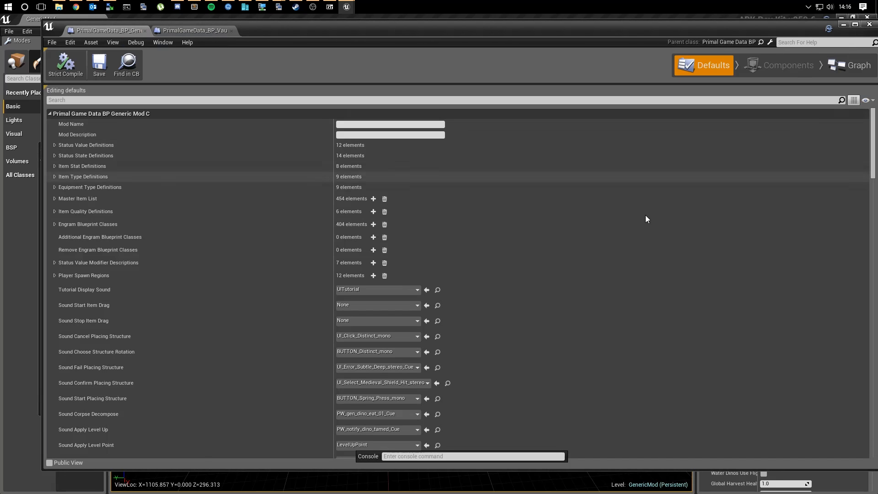
pyautogui.click(842, 26)
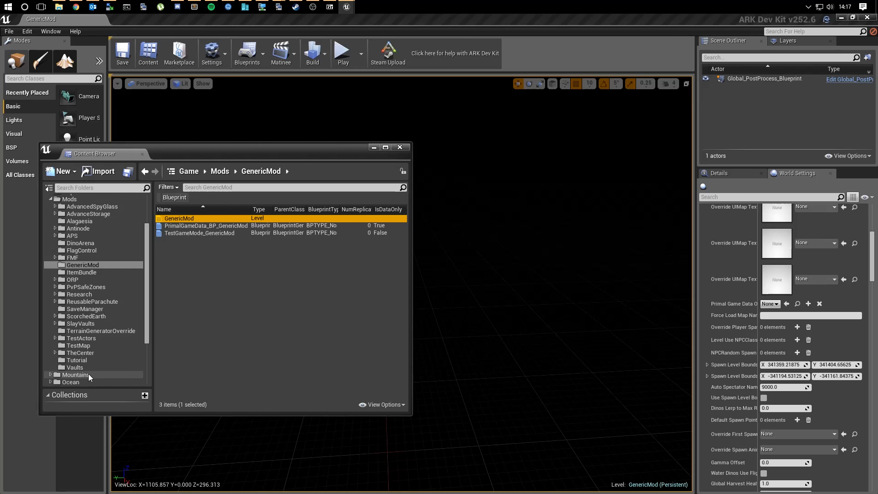
pyautogui.rightClick(73, 199)
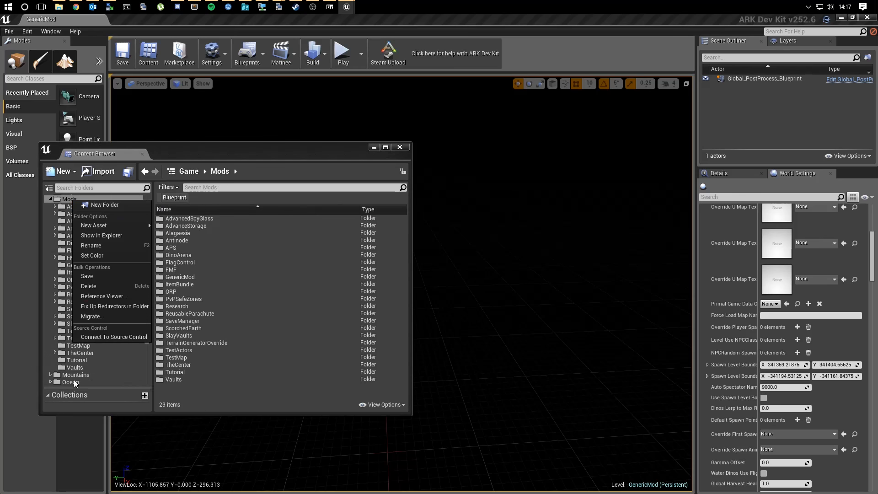
pyautogui.click(75, 367)
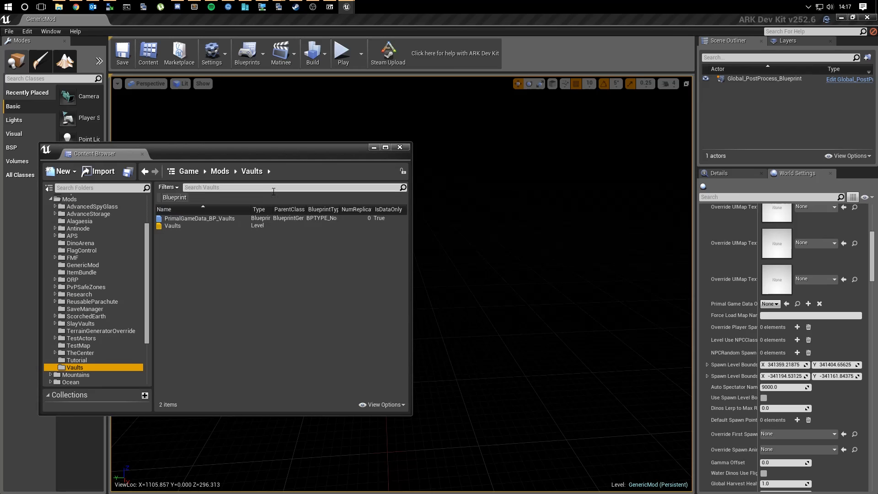
pyautogui.click(97, 266)
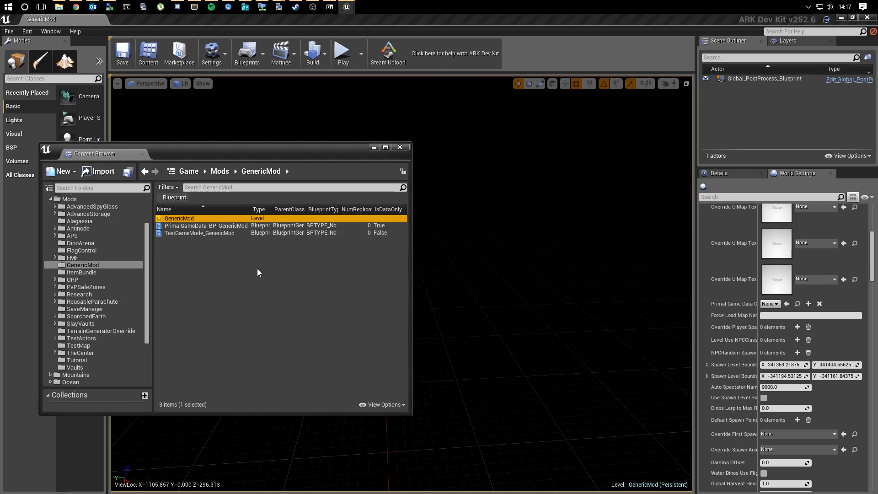
pyautogui.keyDown('ctrl'); pyautogui.click(206, 226); pyautogui.keyUp('ctrl')
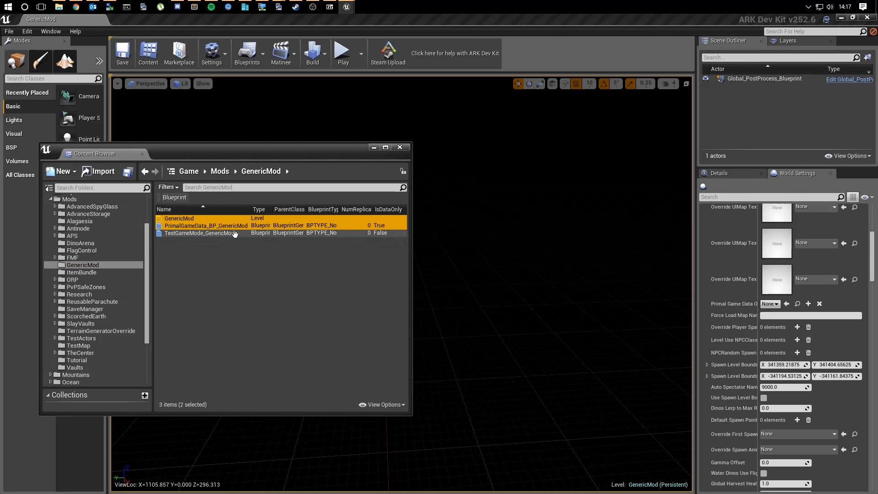
pyautogui.moveTo(197, 226); pyautogui.dragTo(74, 368)
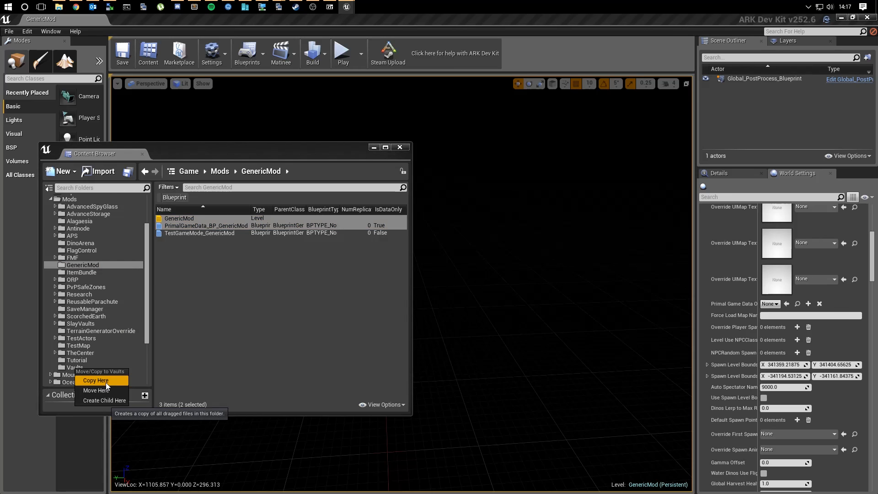
pyautogui.click(261, 312)
# - Open the Vaults level from the Mods/Vaults folder without saving the pending GenericMod copies
pyautogui.click(78, 372)
pyautogui.click(74, 367)
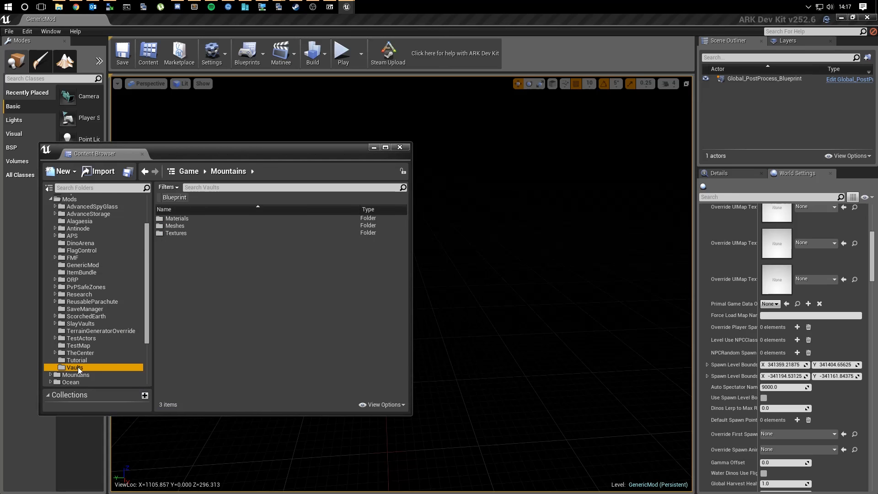
pyautogui.click(216, 220)
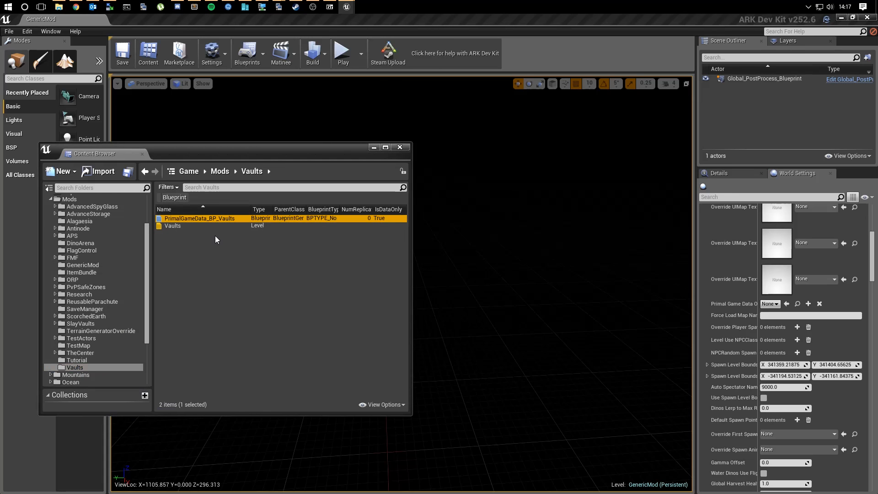
pyautogui.click(190, 226)
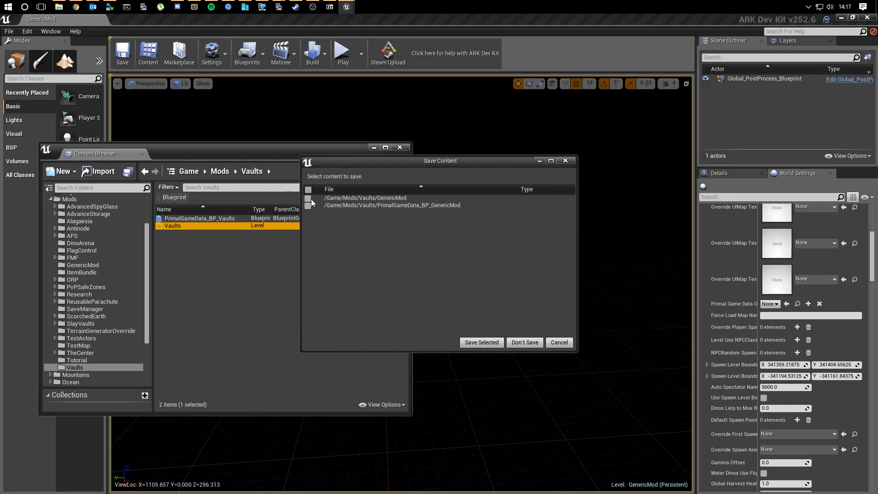
pyautogui.click(525, 342)
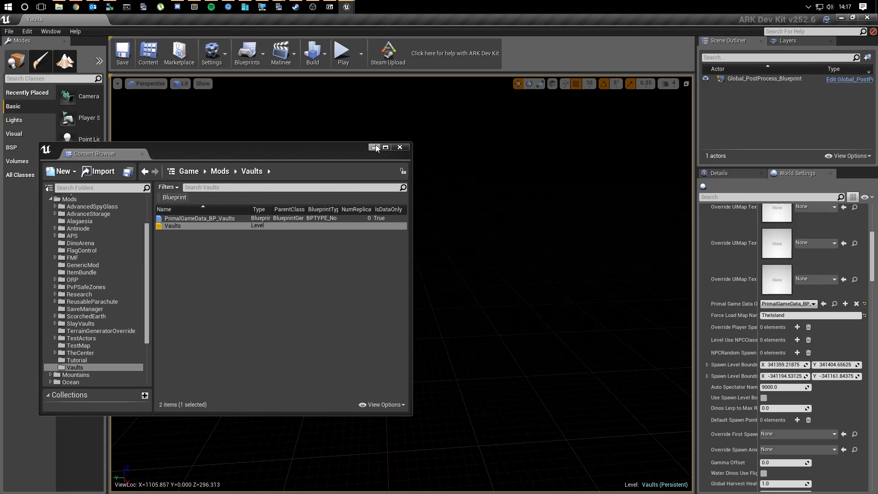
# - Reset the Primal Game Data Override and Force Load Map Name world settings to their defaults and save the level
pyautogui.click(865, 304)
pyautogui.click(865, 315)
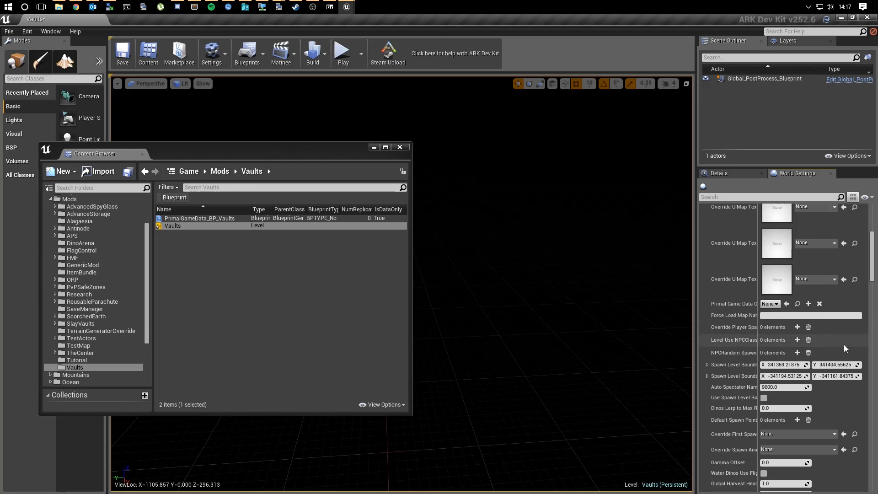
pyautogui.click(122, 52)
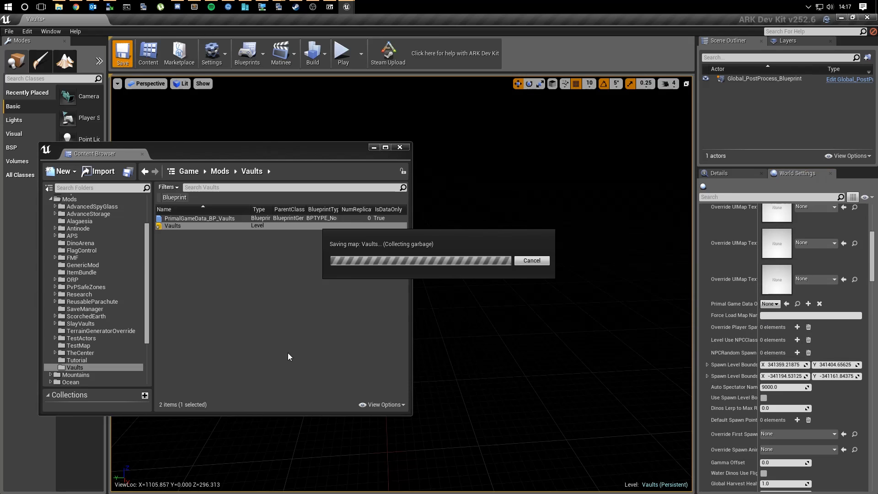
# - Assign PrimalGameData_BP_Vaults as the level's Primal Game Data Override and save the Vaults level
pyautogui.click(203, 219)
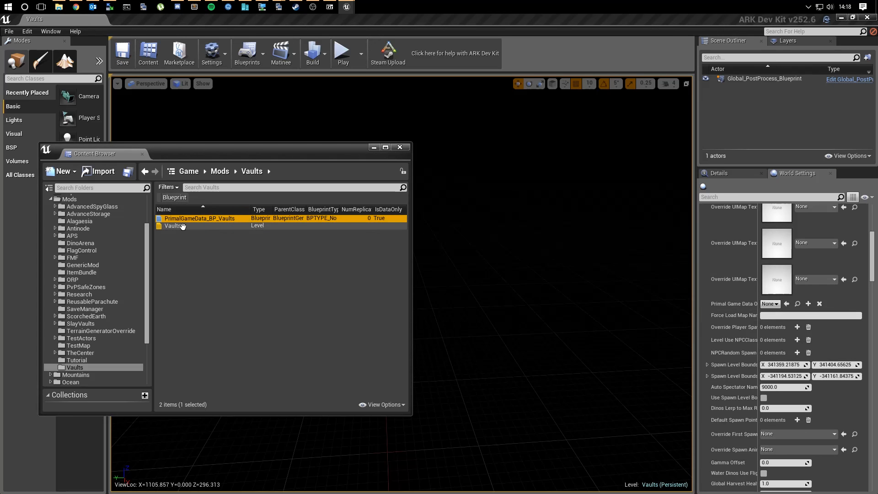
pyautogui.click(786, 304)
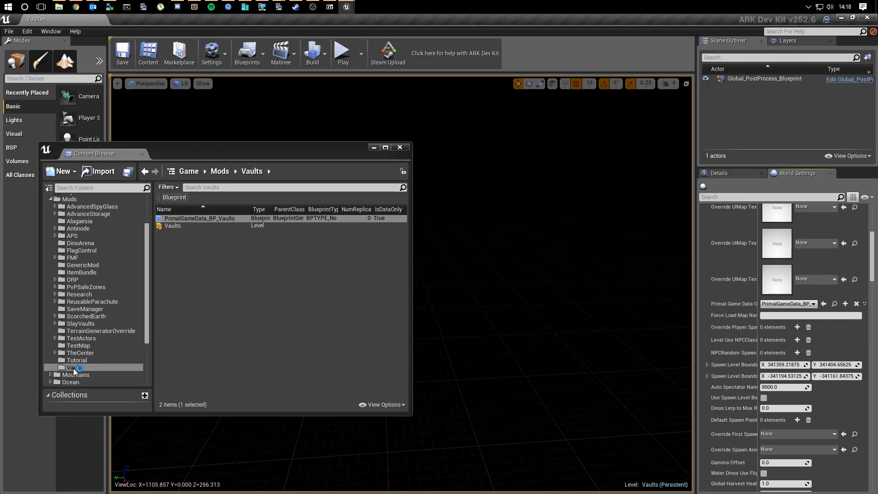
pyautogui.click(192, 226)
pyautogui.click(243, 272)
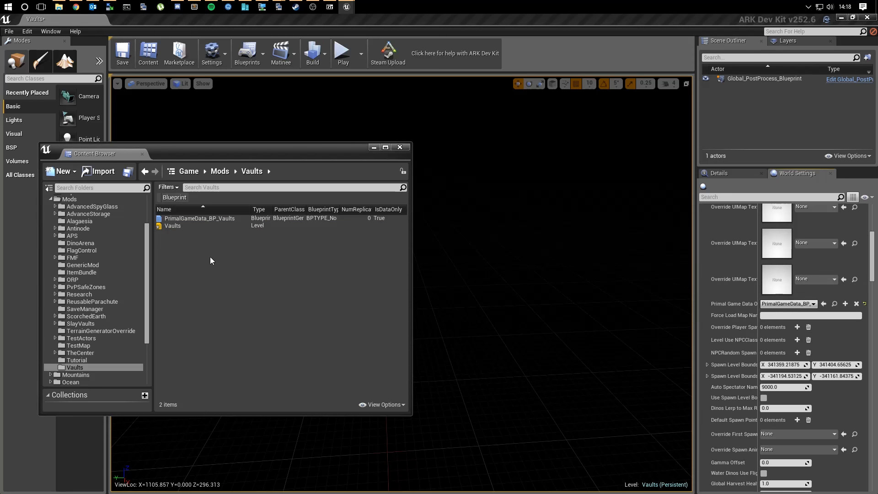
pyautogui.click(129, 58)
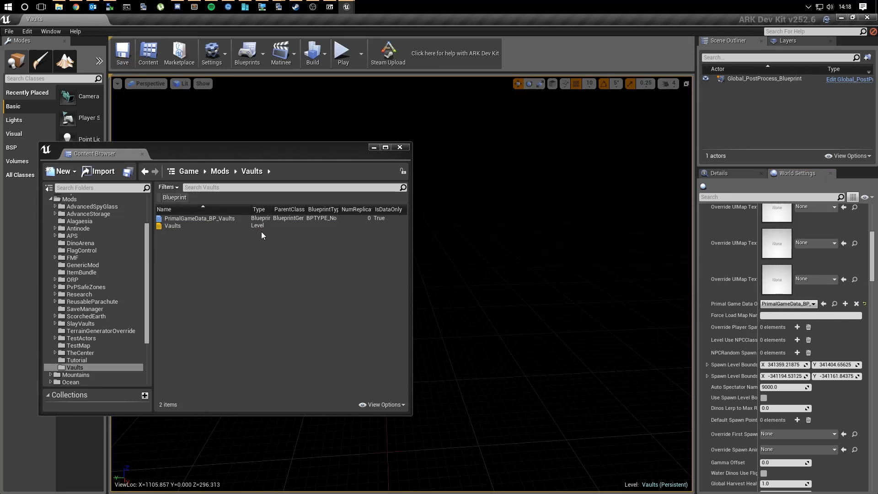
# - Set PrimalGameData_BP_Vaults' Mod Name to "Vaults" and Mod Description to "Small and Medium Vaults!", compile it and minimize its editor
pyautogui.doubleClick(222, 219)
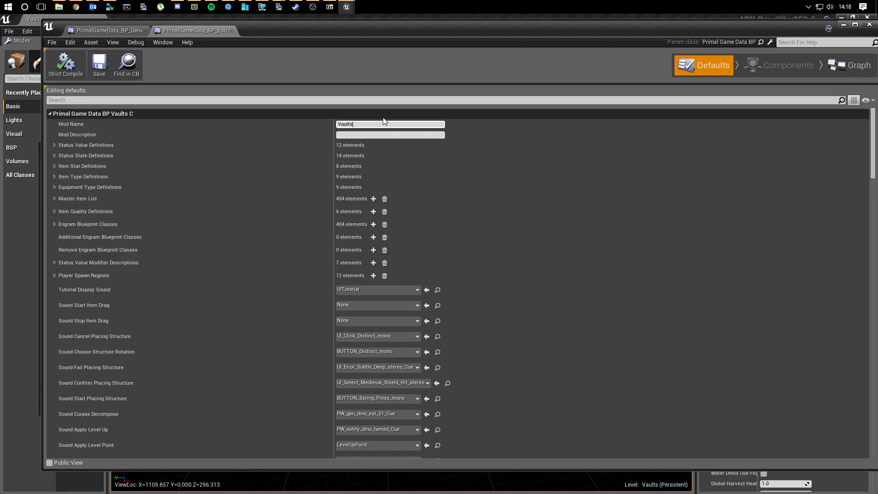
pyautogui.press('Tab')
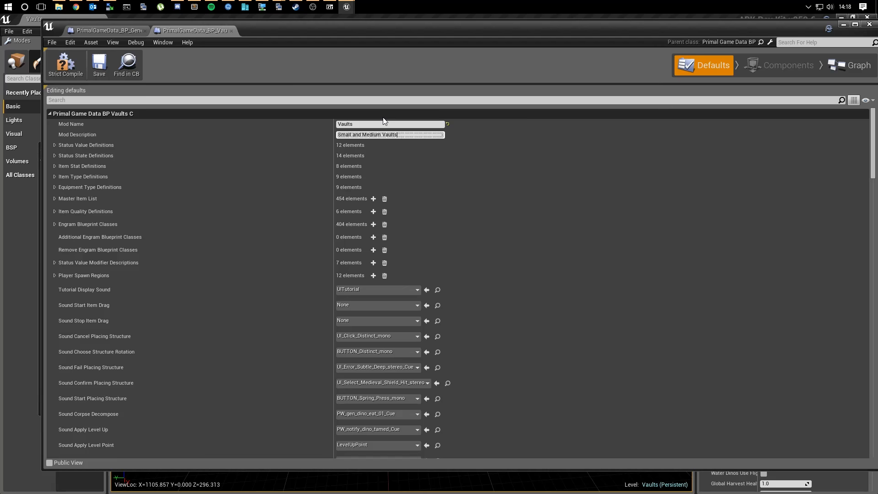
pyautogui.click(245, 148)
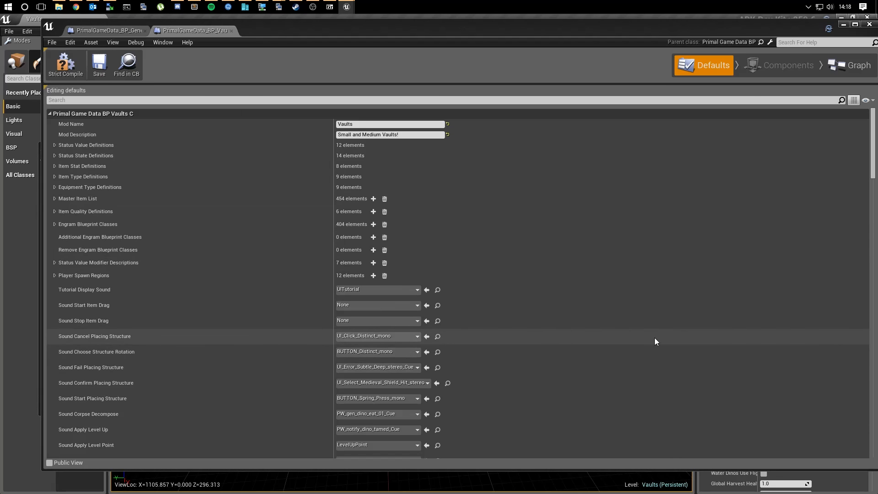
pyautogui.click(90, 70)
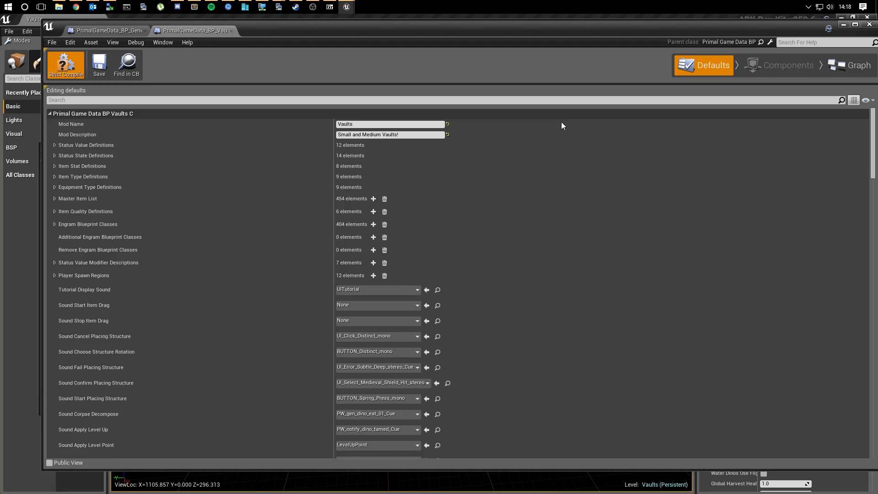
pyautogui.click(843, 24)
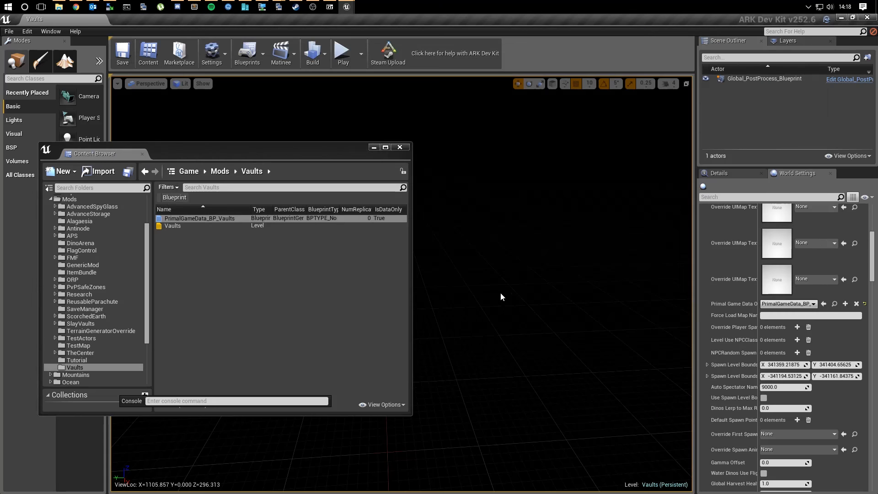
pyautogui.click(275, 307)
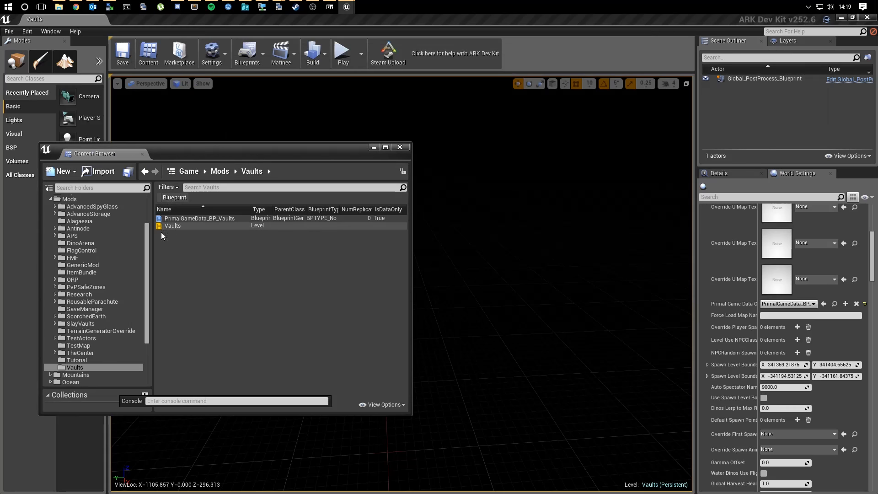
# - Search the PrimalEarth folder for "storagebox_huge" and select all the StorageBox_Huge blueprints found
pyautogui.scroll(-1, 103, 328)
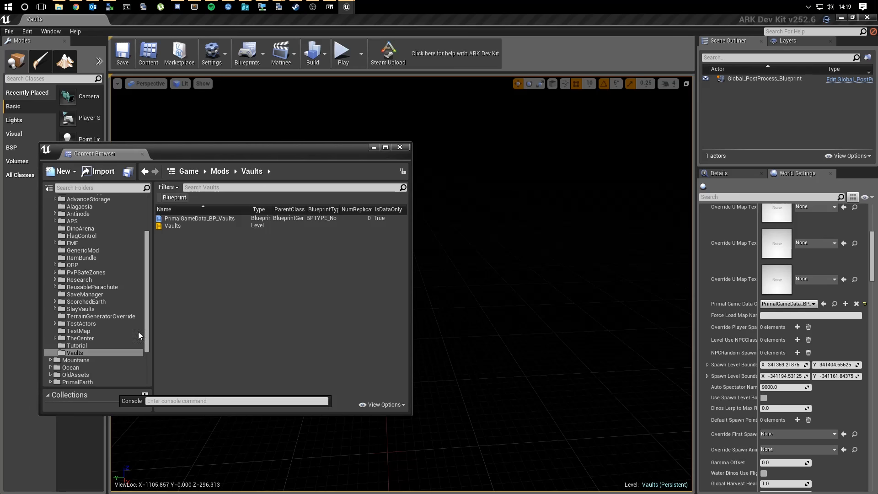
pyautogui.scroll(-3, 112, 347)
pyautogui.click(84, 324)
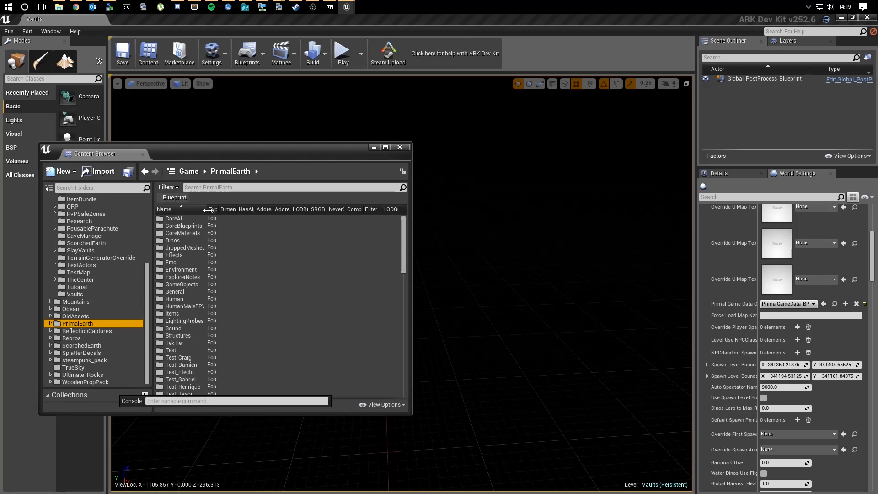
pyautogui.moveTo(207, 210); pyautogui.dragTo(247, 210)
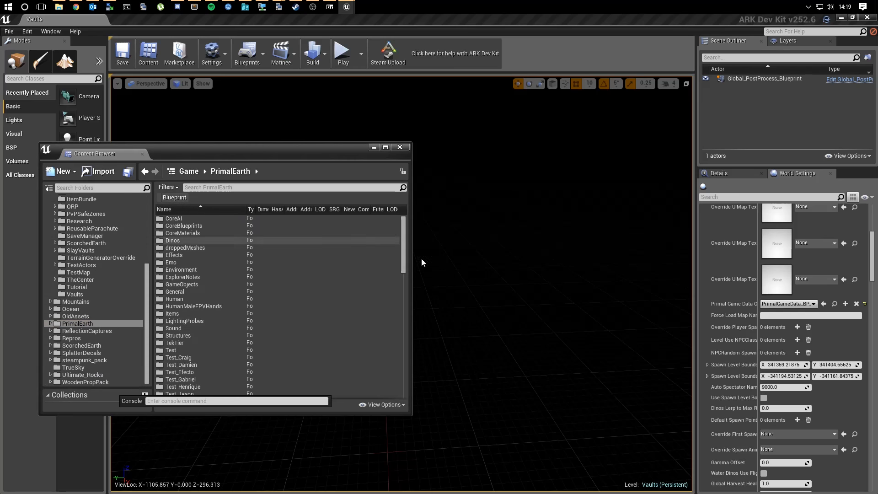
pyautogui.click(278, 187)
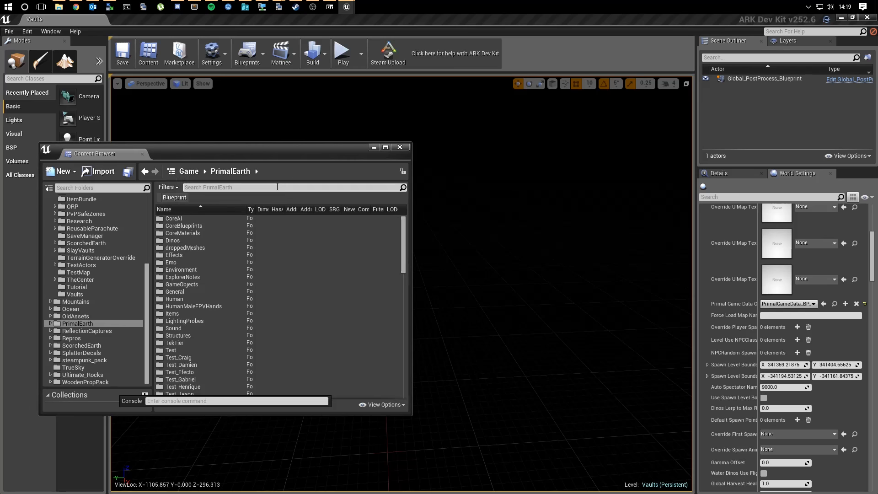
pyautogui.write('storagebox_huge')
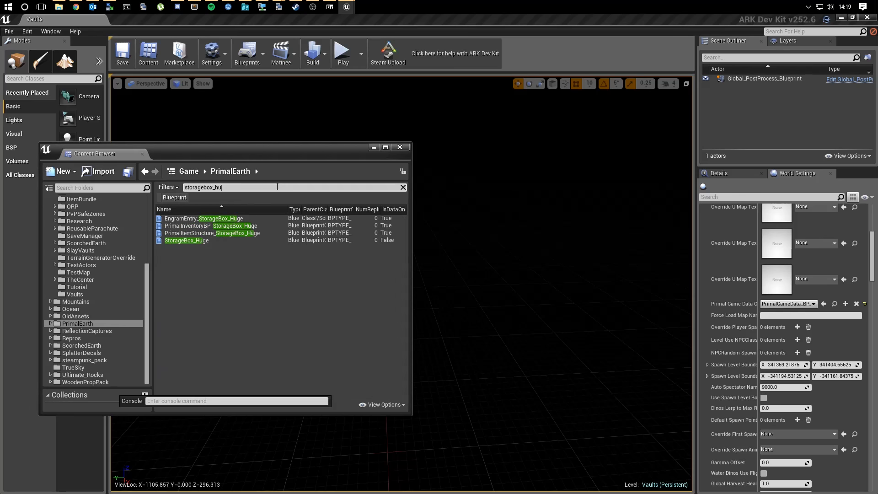
pyautogui.click(190, 241)
pyautogui.keyDown('shift'); pyautogui.click(201, 218); pyautogui.keyUp('shift')
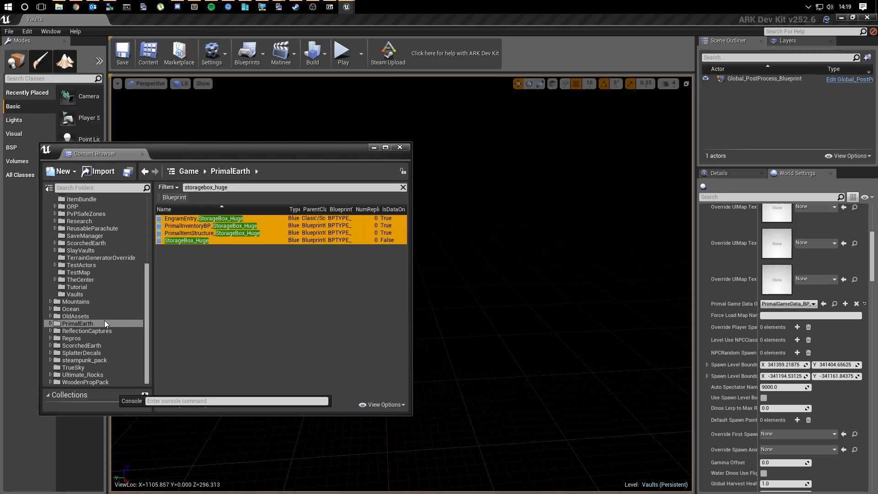
# - Create a subfolder named SmallVault inside the Mods/Vaults folder
pyautogui.scroll(1, 105, 323)
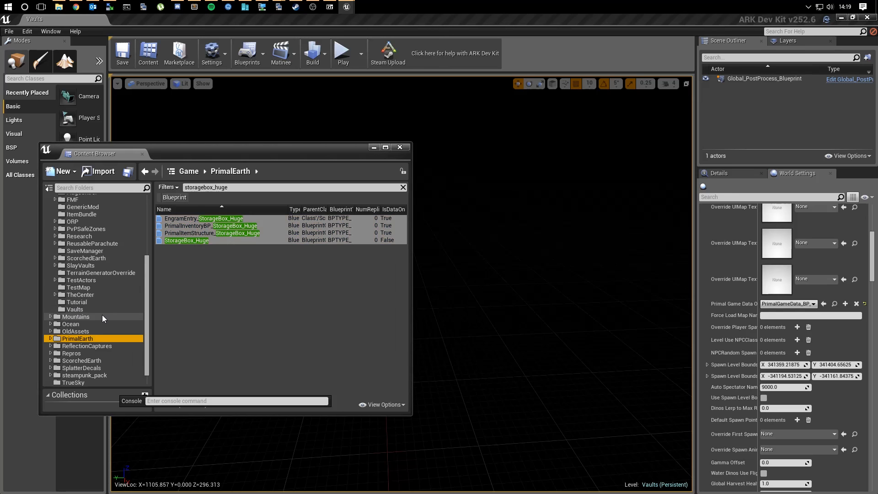
pyautogui.rightClick(67, 310)
pyautogui.click(91, 311)
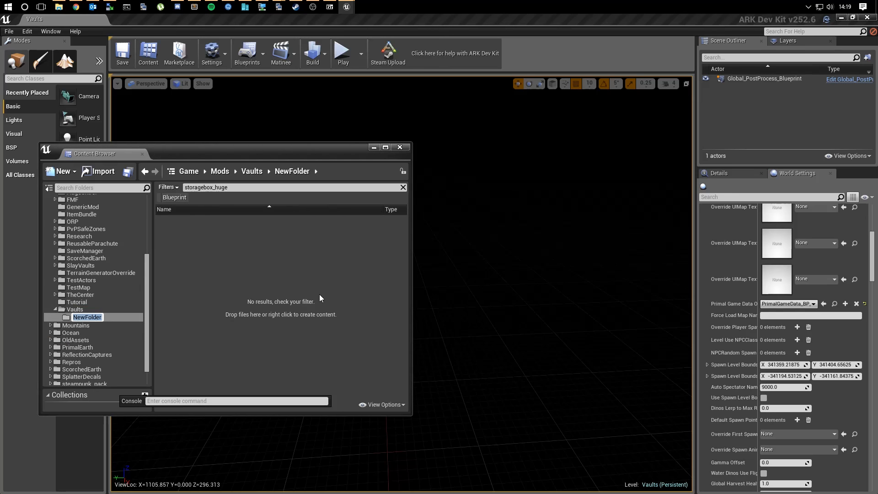
pyautogui.write('SmallVault')
pyautogui.press('Return')
pyautogui.scroll(-1, 88, 333)
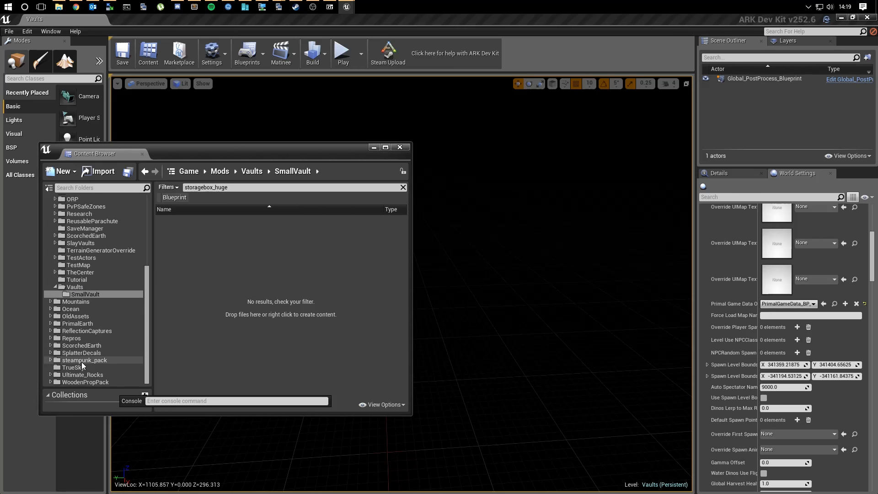
# - Copy the four StorageBox_Huge blueprints from the PrimalEarth folder into Mods/Vaults/SmallVault and open that folder
pyautogui.click(79, 324)
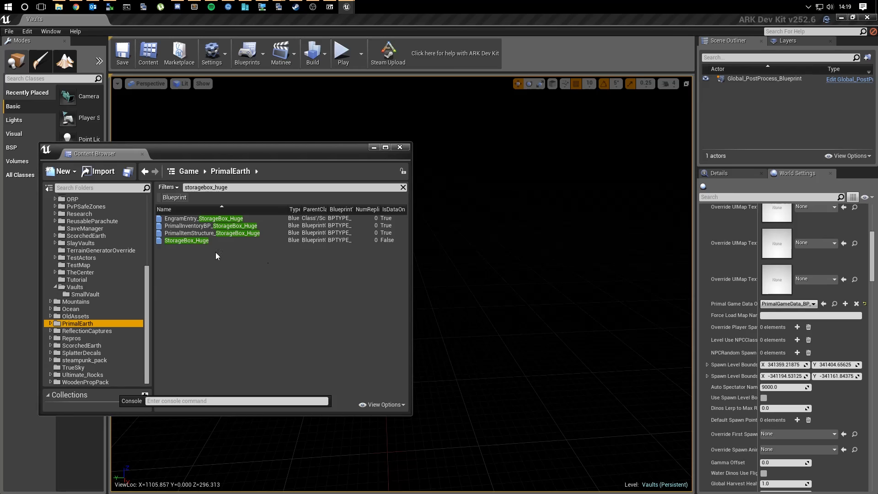
pyautogui.click(192, 240)
pyautogui.keyDown('shift'); pyautogui.click(190, 220); pyautogui.keyUp('shift')
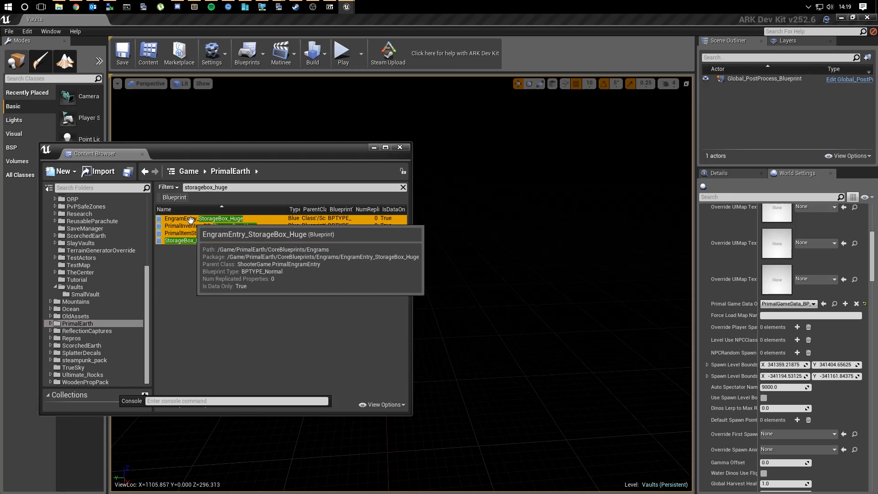
pyautogui.moveTo(174, 226); pyautogui.dragTo(87, 295)
pyautogui.click(119, 308)
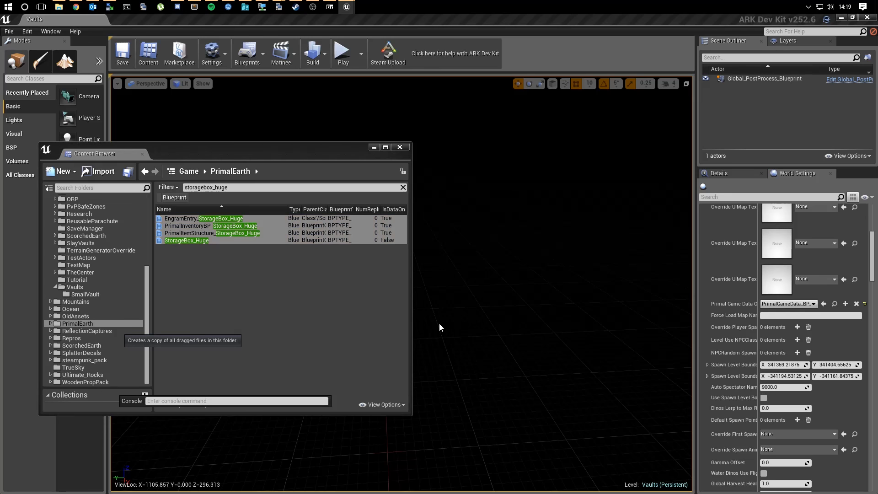
pyautogui.click(88, 295)
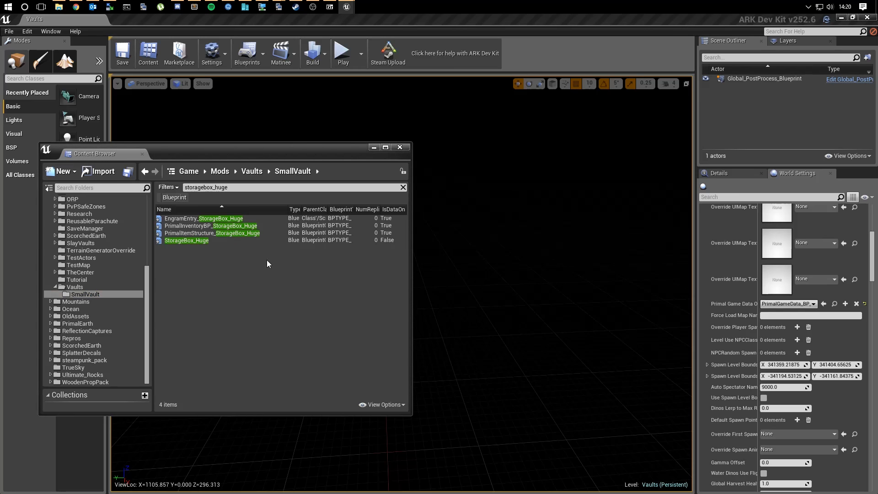
# - Rename the copied EngramEntry_StorageBox_Huge blueprint in the SmallVault folder to EngramEntry_SmallVault
pyautogui.click(217, 219)
pyautogui.click(217, 219)
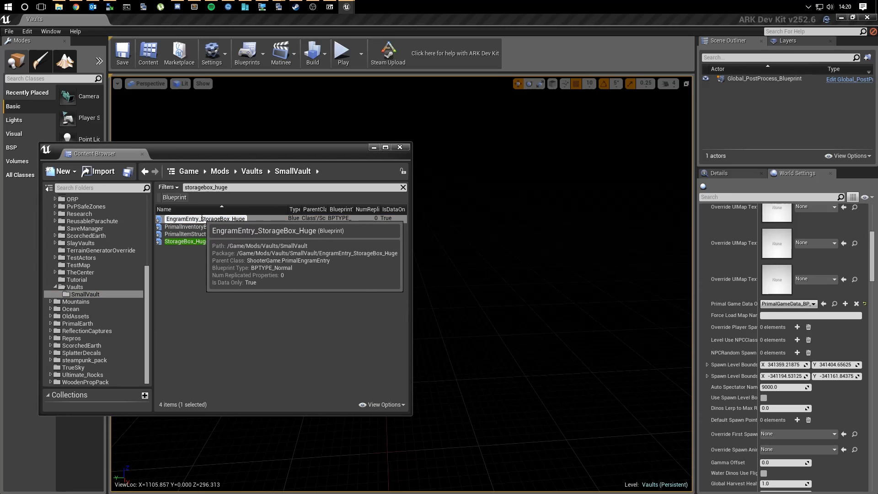
pyautogui.moveTo(201, 219); pyautogui.dragTo(340, 210)
pyautogui.write('SmallVault')
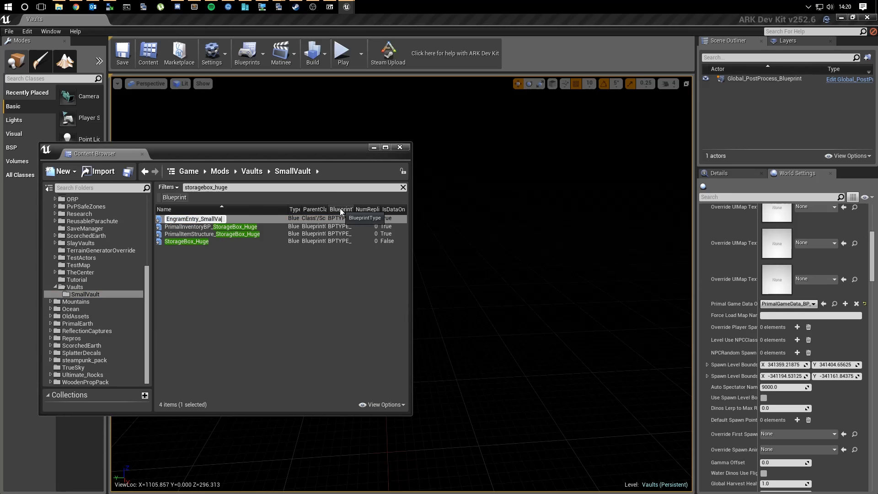
pyautogui.press('Return')
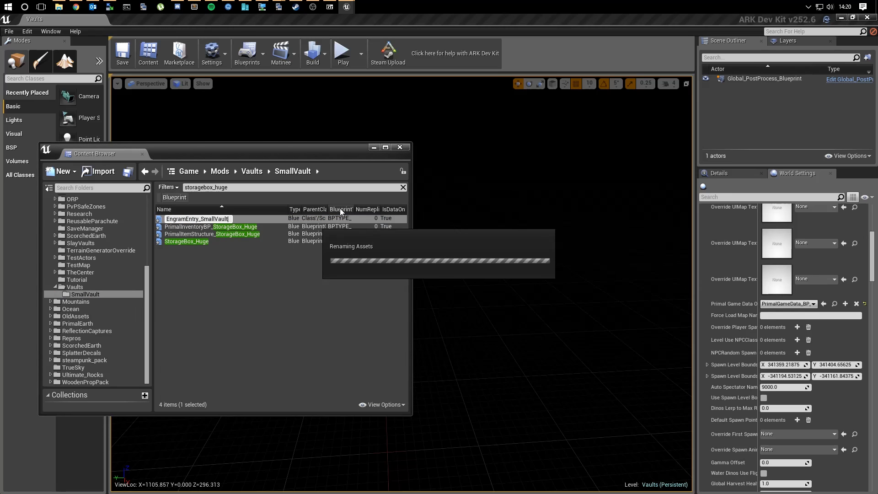
# - Rename the copied PrimalInventoryBP_StorageBox_Huge blueprint to PrimalInventoryBP_SmallVault
pyautogui.click(228, 227)
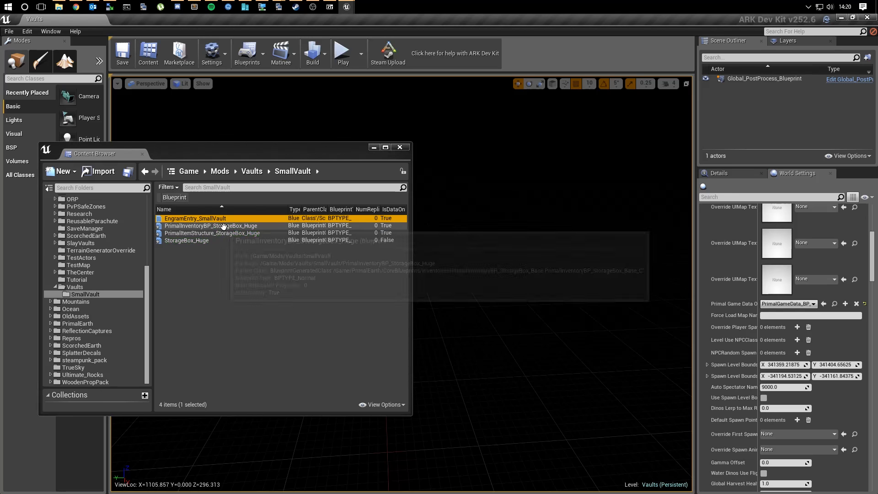
pyautogui.click(217, 228)
pyautogui.press('BackSpace')
pyautogui.write('SmallVault')
pyautogui.press('Return')
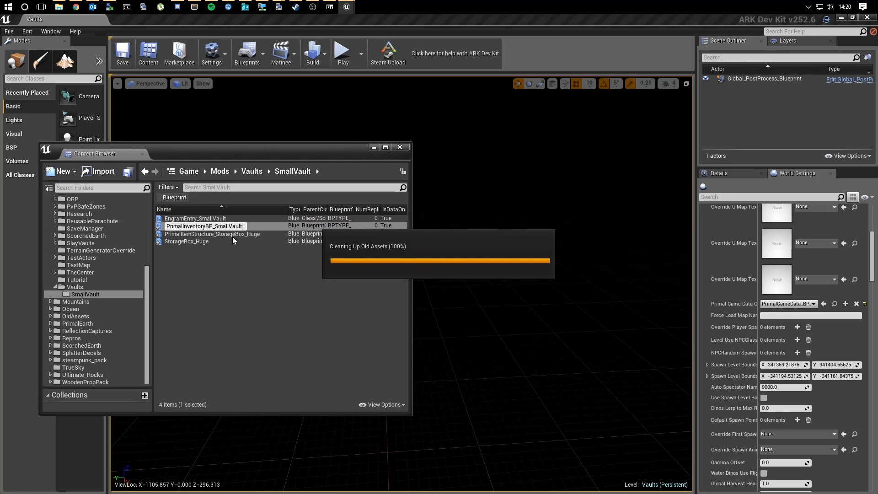
# - Rename the copied PrimalItemStructure_StorageBox_Huge blueprint to PrimalItemStructure_SmallVault
pyautogui.click(230, 234)
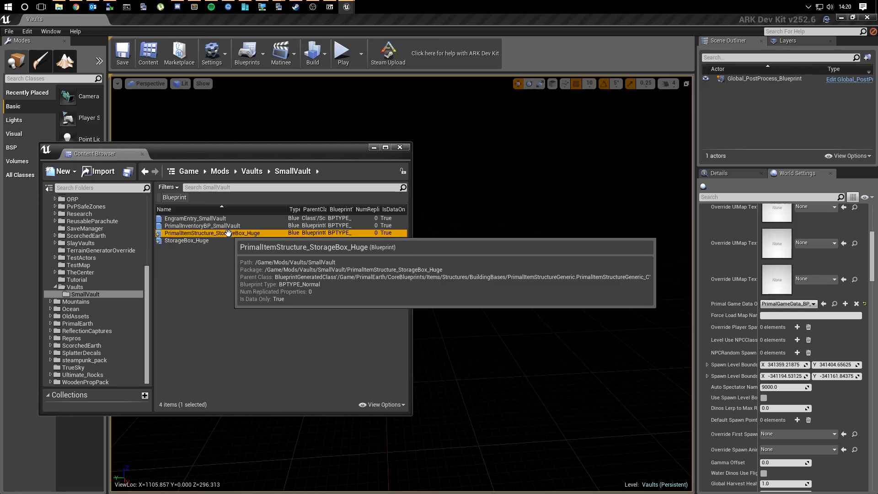
pyautogui.press('F2')
pyautogui.moveTo(221, 234); pyautogui.dragTo(511, 218)
pyautogui.write('mallV')
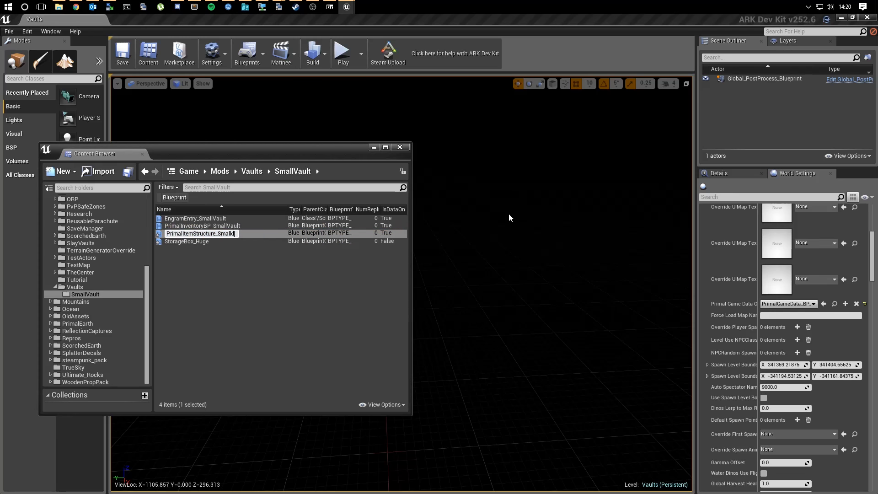
pyautogui.write('ault')
pyautogui.press('Return')
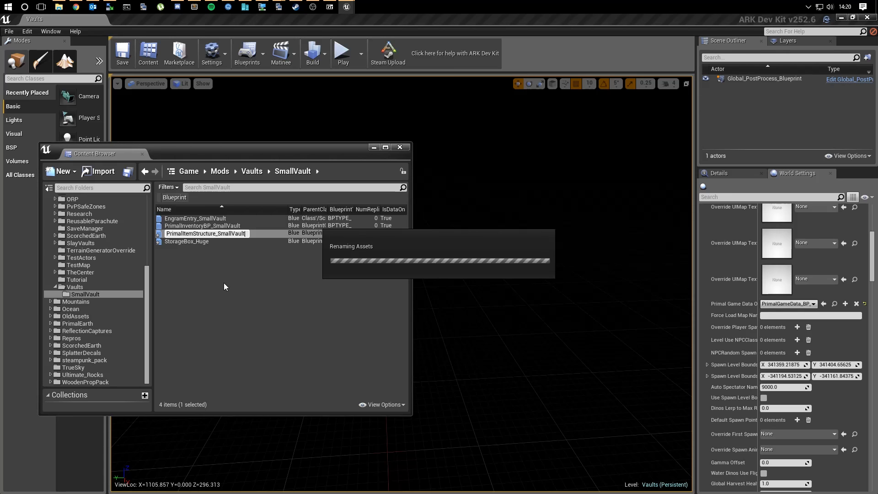
pyautogui.click(196, 239)
pyautogui.doubleClick(196, 240)
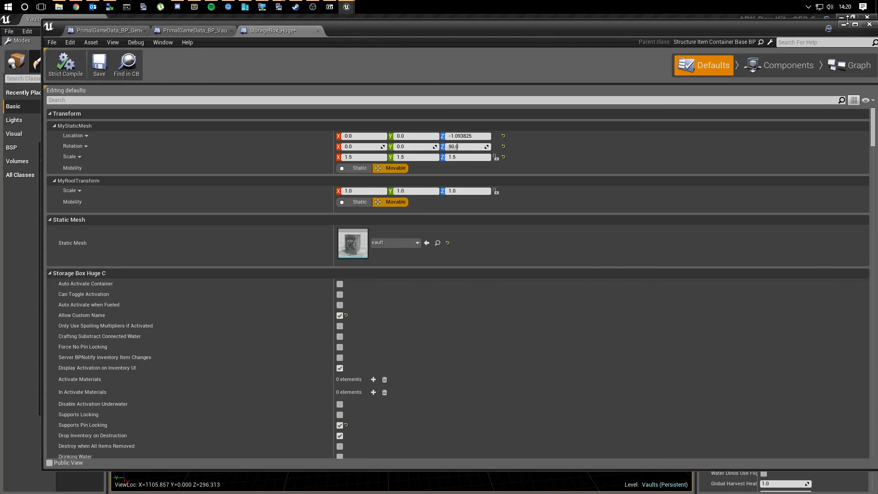
pyautogui.click(318, 31)
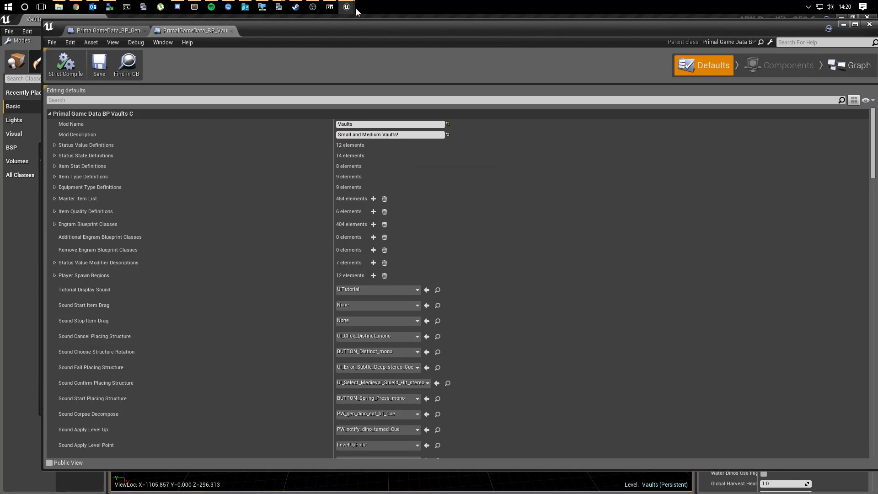
pyautogui.moveTo(346, 7)
pyautogui.click(253, 54)
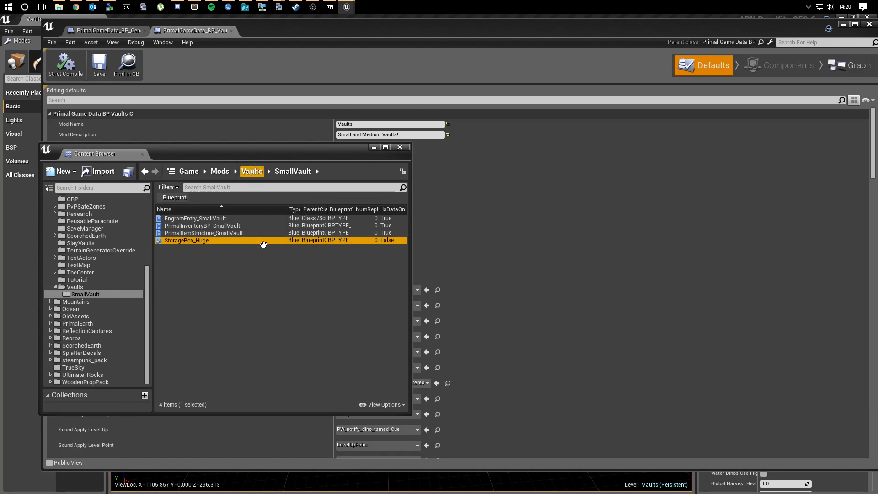
# - Rename the copied StorageBox_Huge blueprint in the SmallVault folder to StorageBox_SmallVault
pyautogui.click(199, 241)
pyautogui.doubleClick(200, 241)
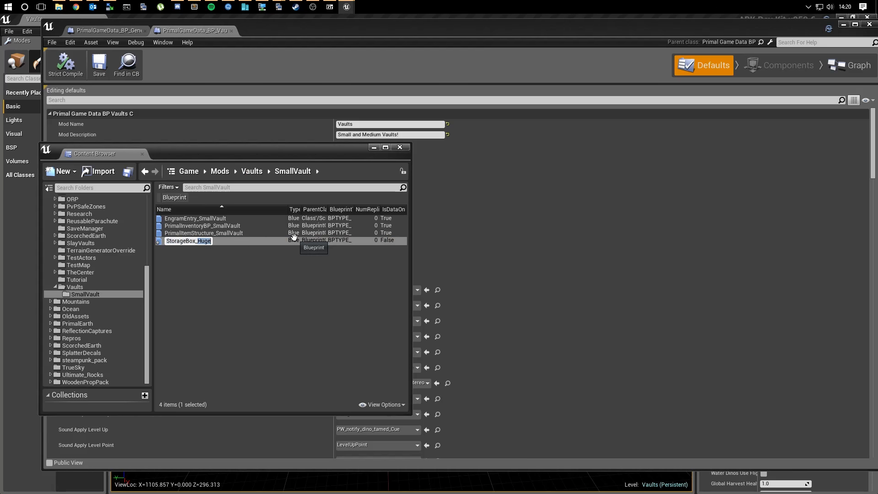
pyautogui.write('SmallVault')
pyautogui.press('Return')
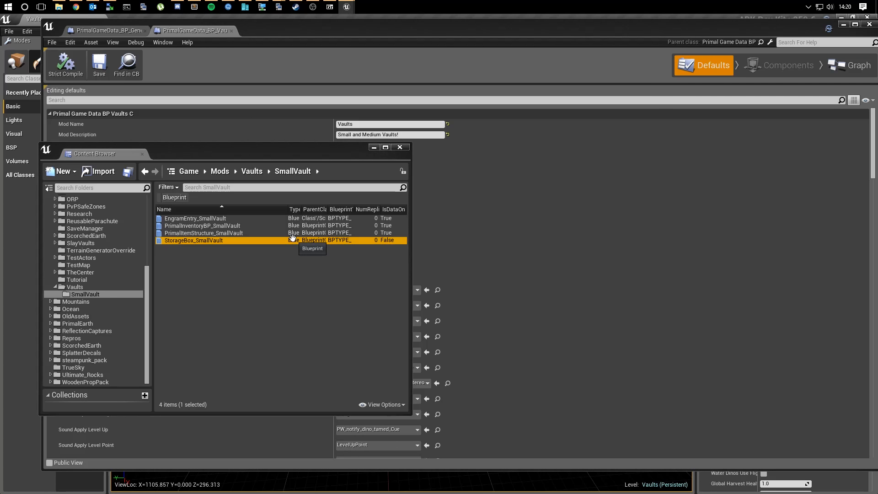
pyautogui.click(295, 298)
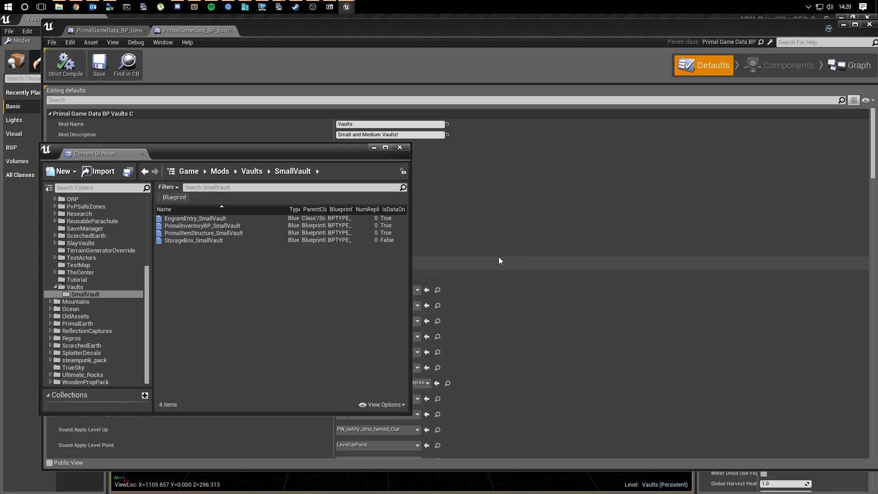
# - In EngramEntry_SmallVault, expand the requirement sets, set Required Character Level to 40 and Required Engram Points to 8, and enable Give Blueprint to Player Inventory
pyautogui.doubleClick(215, 219)
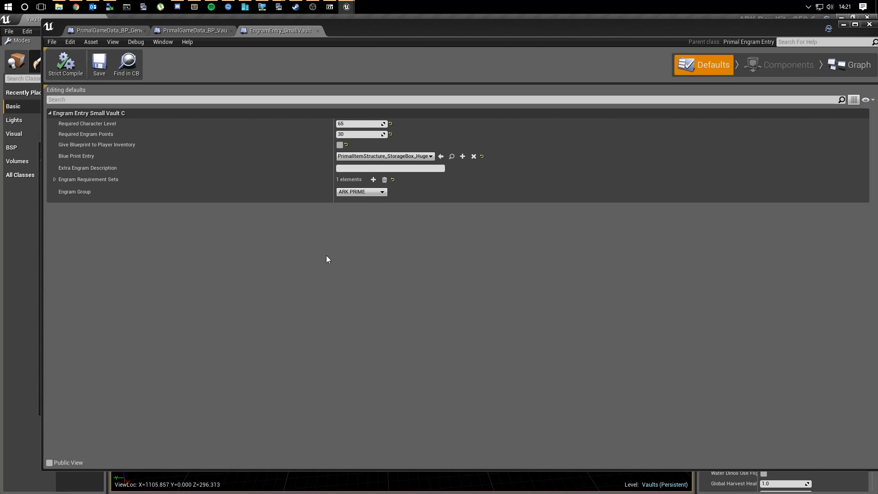
pyautogui.click(55, 179)
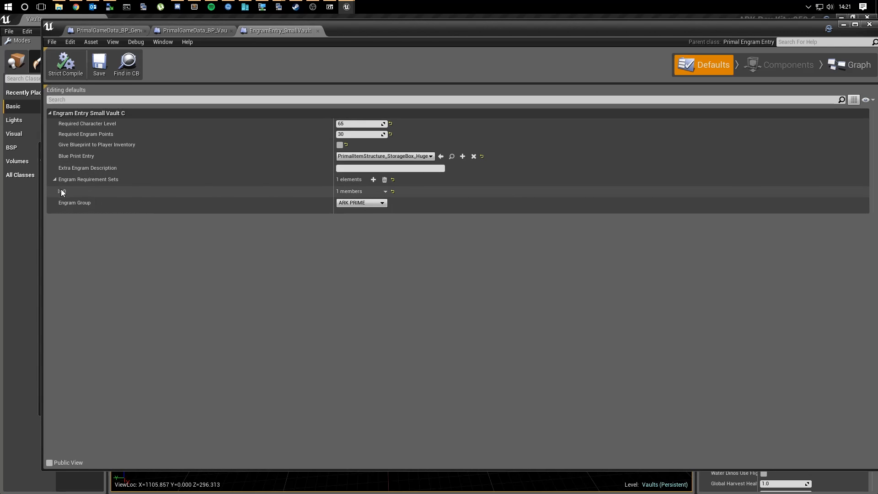
pyautogui.click(60, 191)
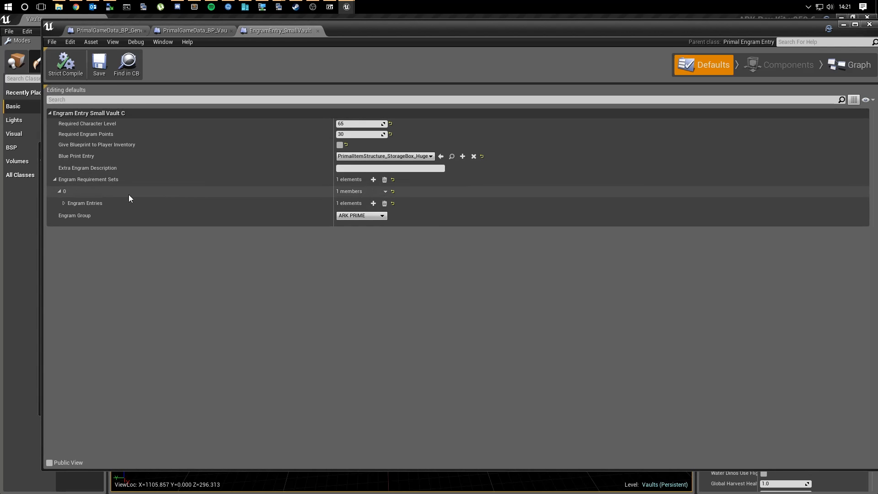
pyautogui.click(64, 203)
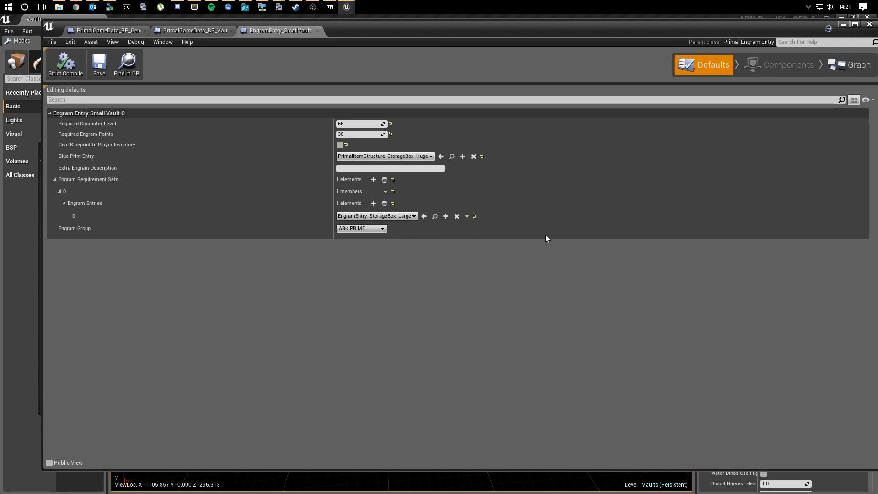
pyautogui.click(362, 124)
pyautogui.write('40')
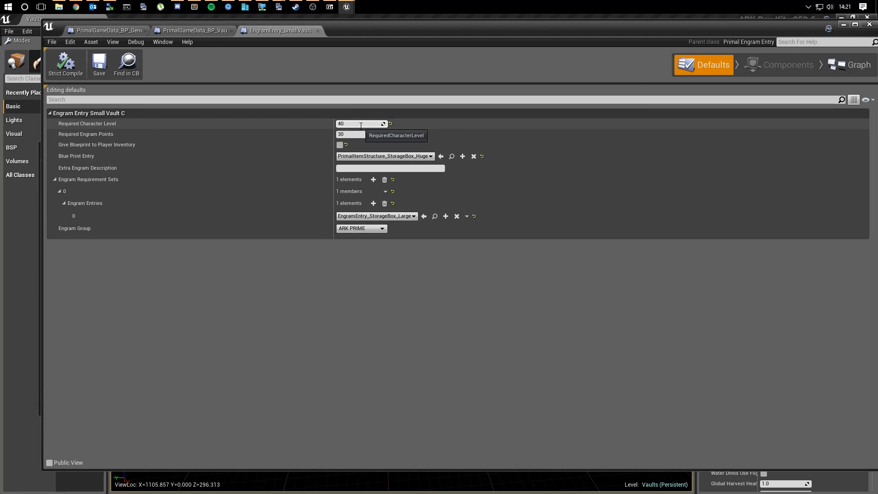
pyautogui.click(344, 135)
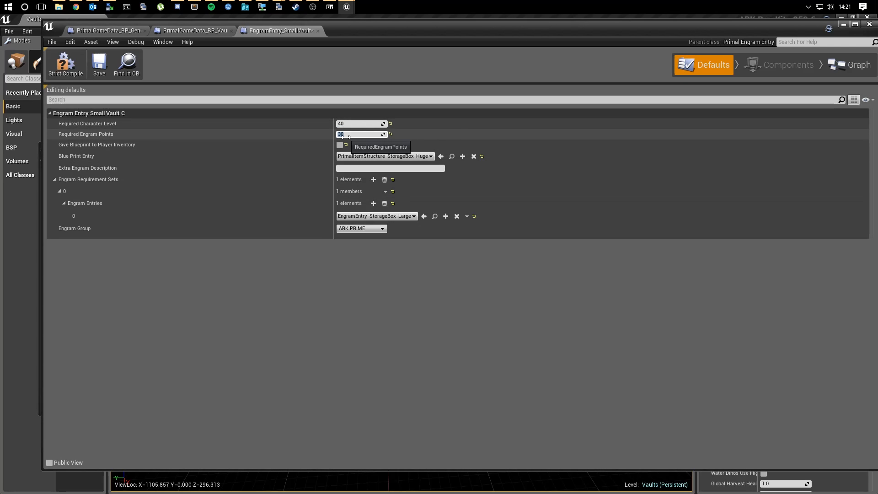
pyautogui.write('8')
pyautogui.press('Return')
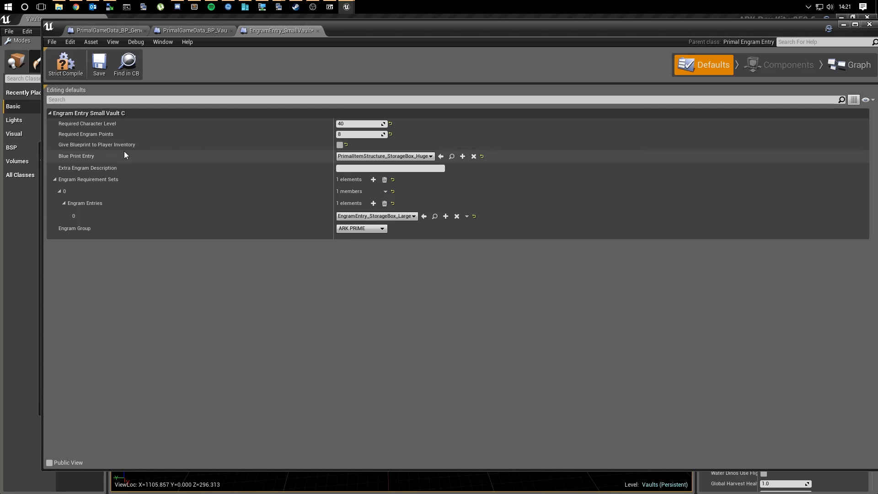
pyautogui.click(340, 145)
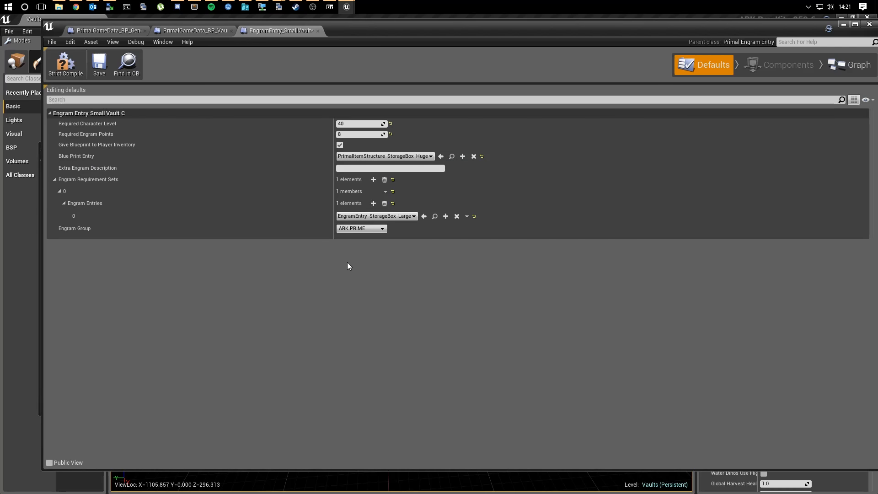
# - Assign PrimalItemStructure_SmallVault as EngramEntry_SmallVault's Blue Print Entry, then save and close the blueprint
pyautogui.moveTo(356, 25); pyautogui.dragTo(416, 188)
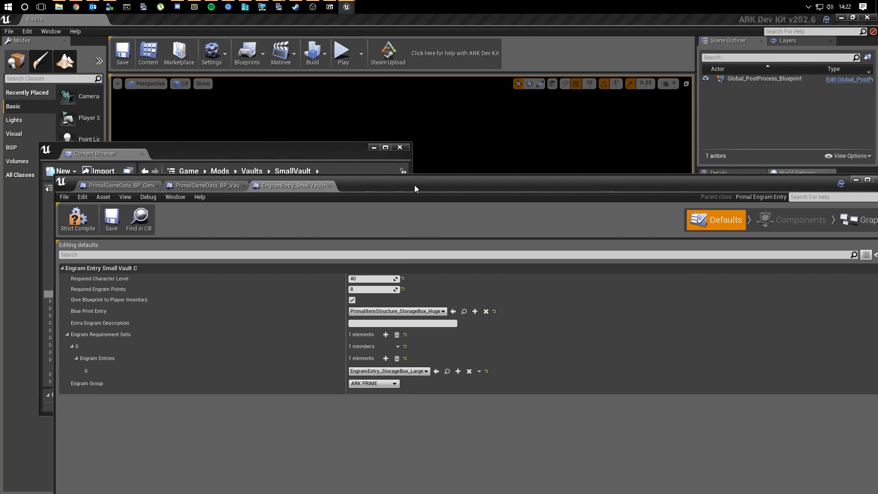
pyautogui.click(294, 154)
pyautogui.click(194, 233)
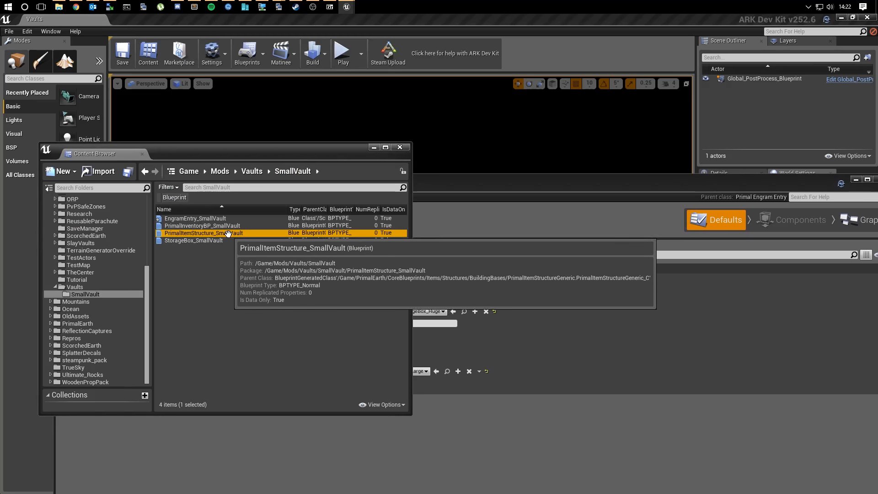
pyautogui.click(474, 186)
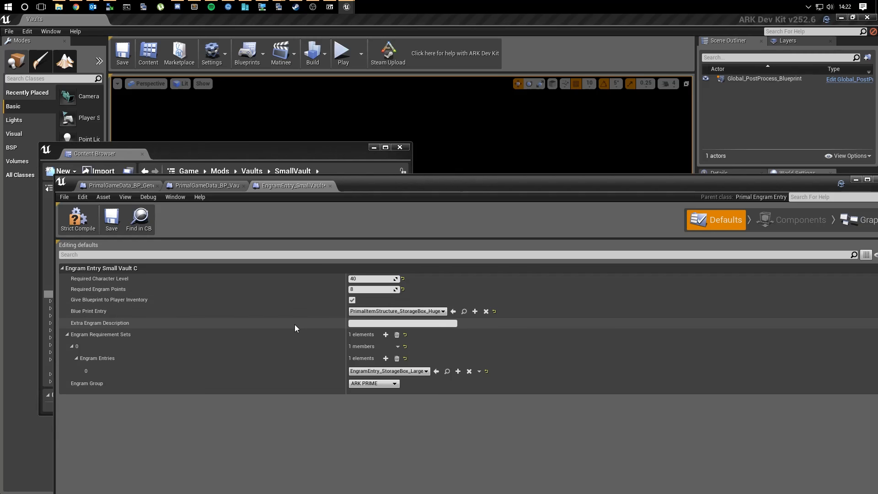
pyautogui.click(454, 311)
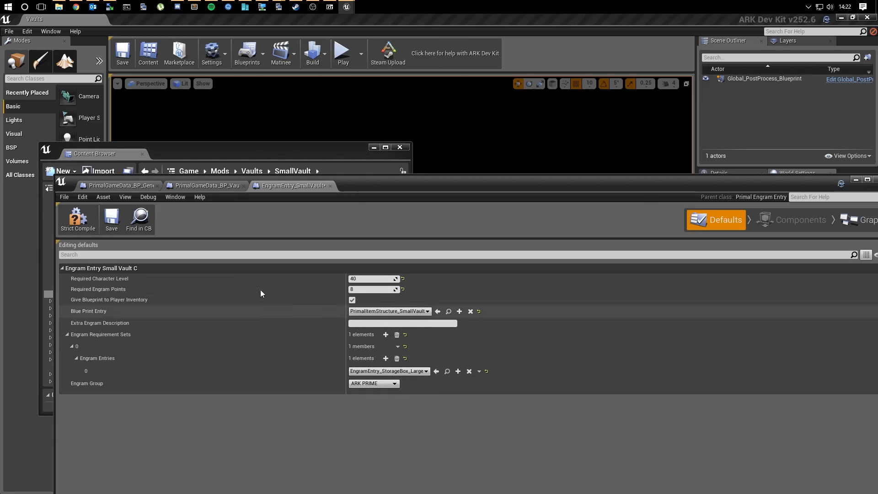
pyautogui.click(112, 218)
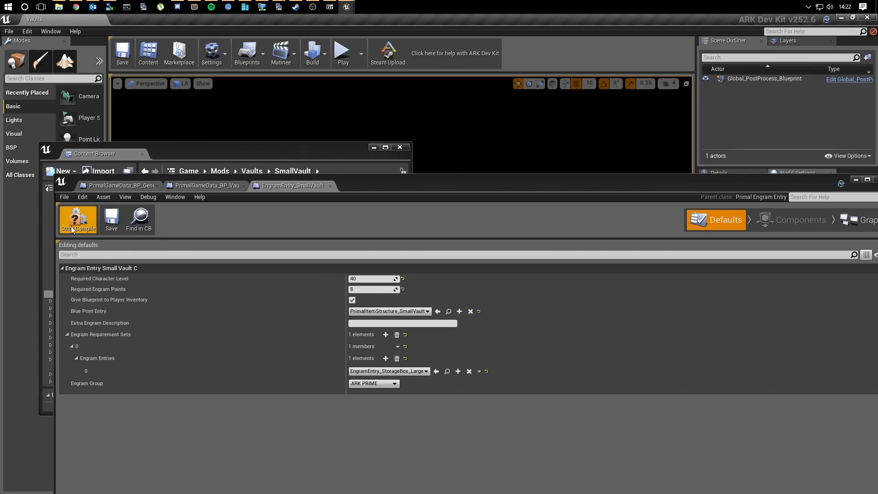
pyautogui.click(330, 185)
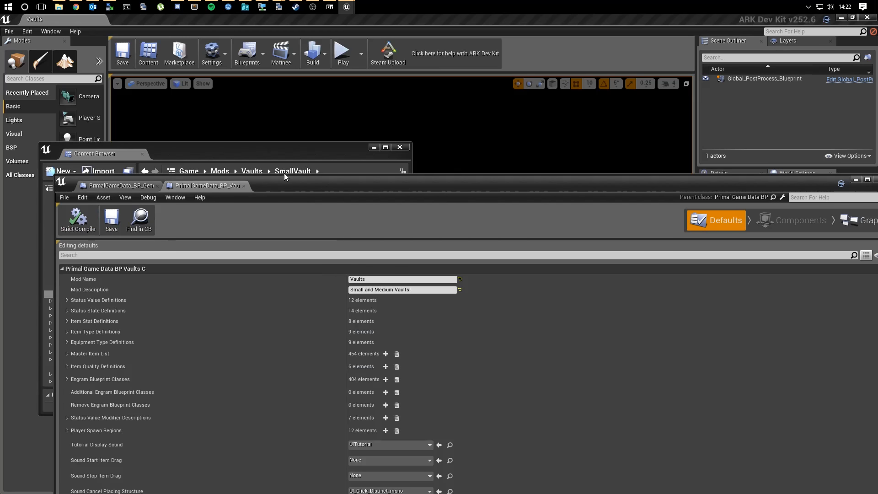
# - Close the PrimalGameData_BP_GenericMod blueprint and return to the SmallVault folder's contents
pyautogui.click(133, 185)
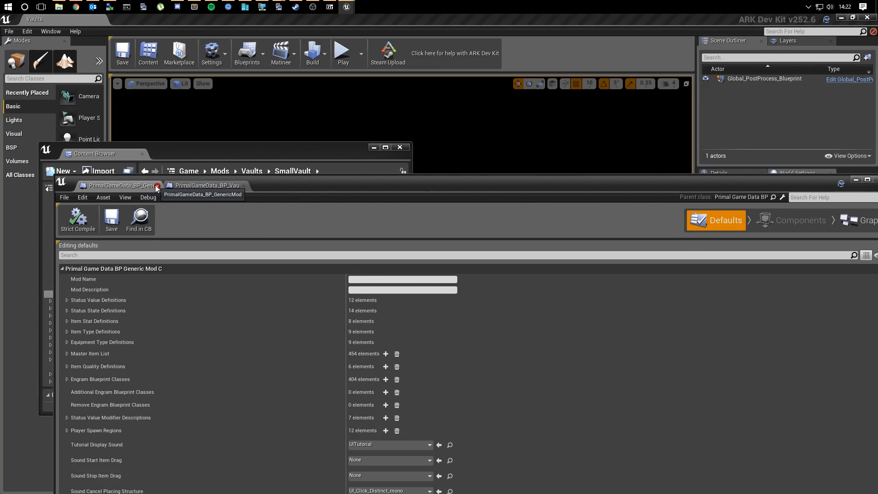
pyautogui.click(157, 186)
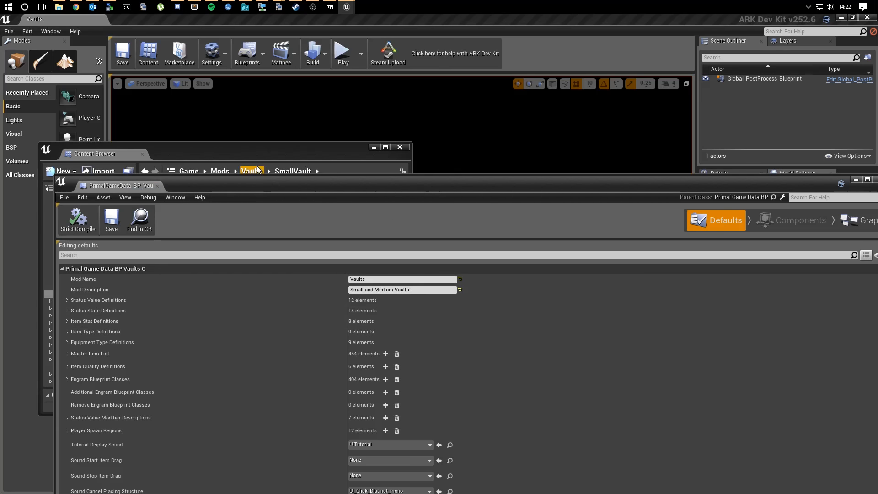
pyautogui.click(281, 158)
pyautogui.click(239, 268)
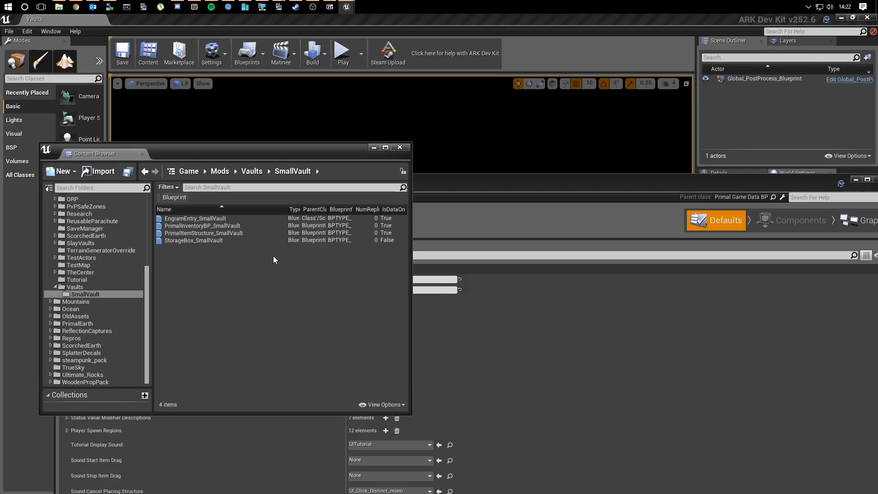
pyautogui.click(220, 226)
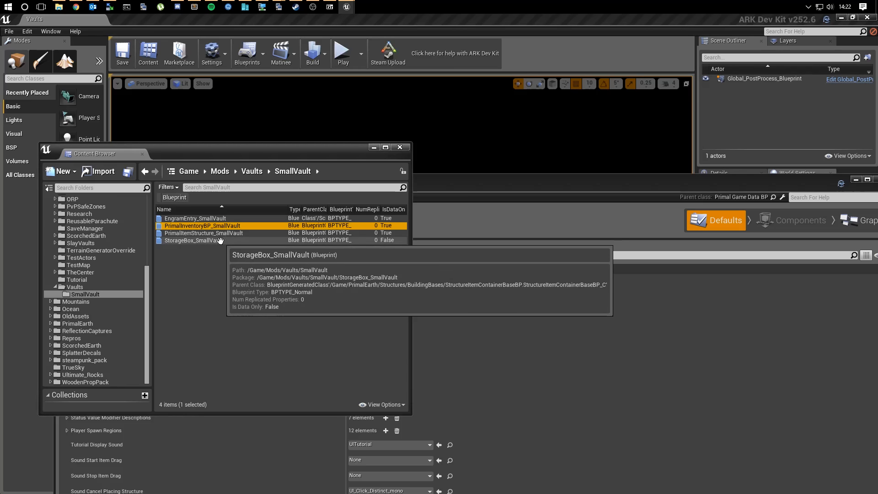
pyautogui.click(229, 251)
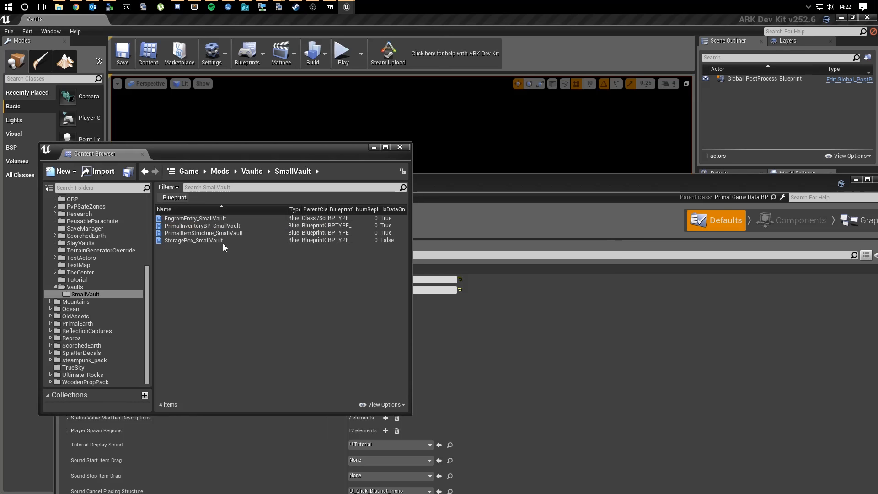
pyautogui.click(215, 218)
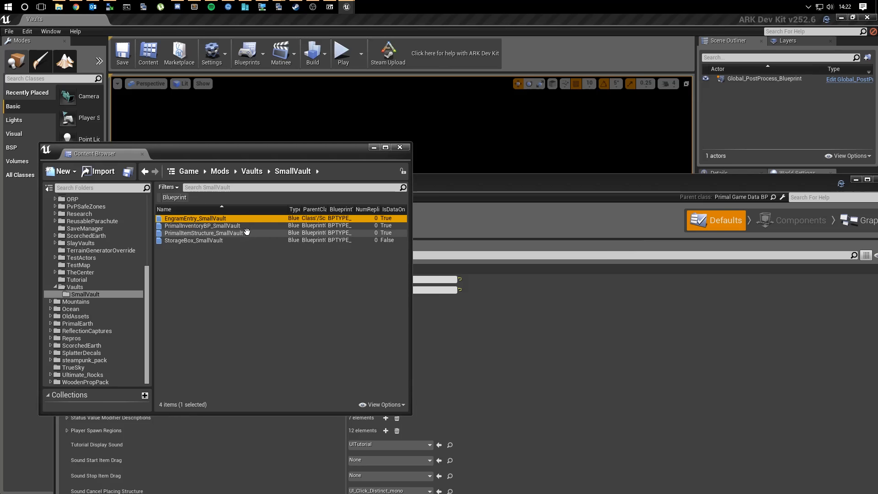
pyautogui.click(243, 233)
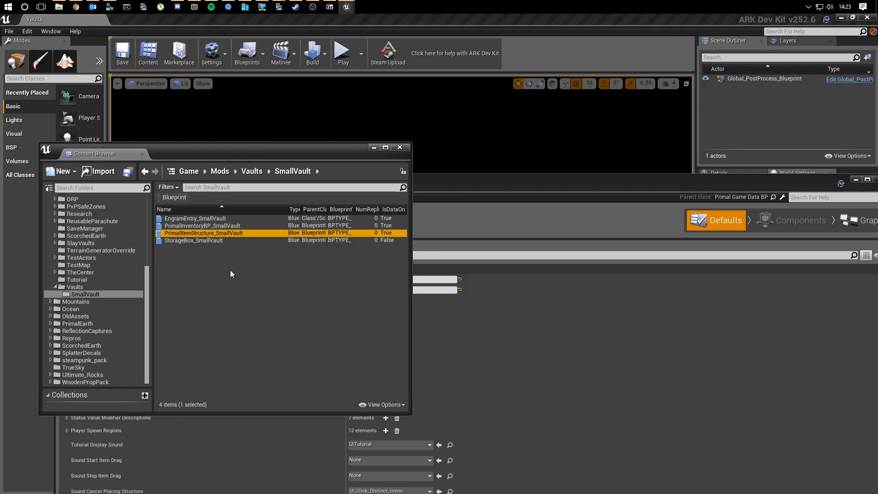
pyautogui.click(226, 241)
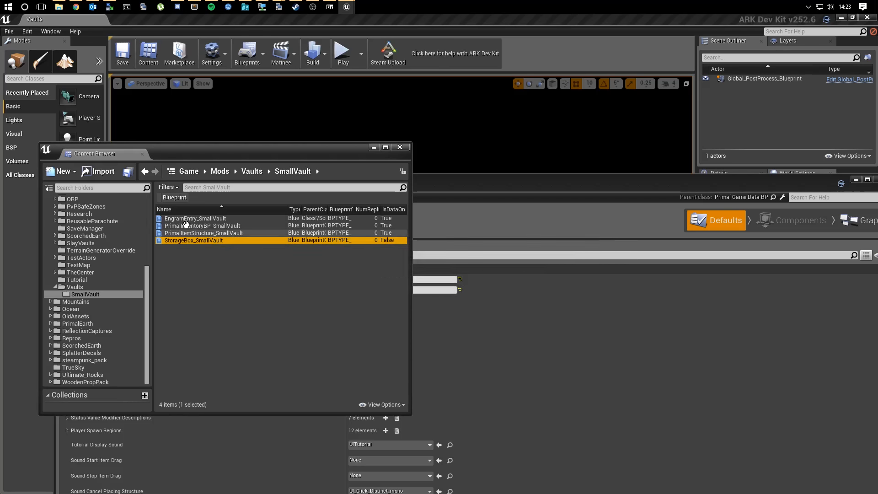
pyautogui.click(203, 227)
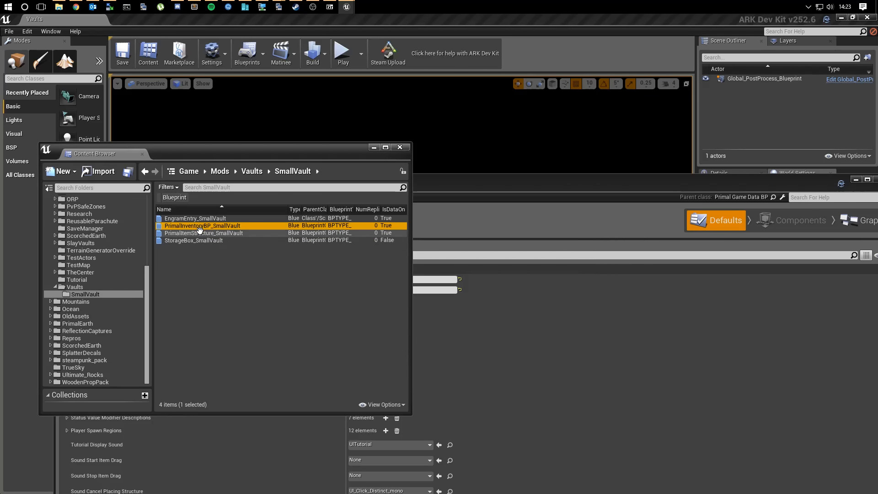
pyautogui.click(253, 266)
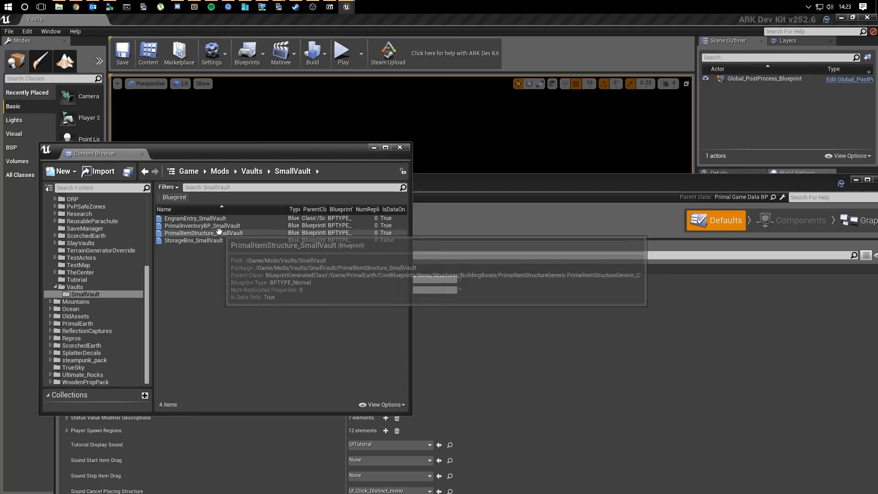
# - Open the PrimalItemStructure_SmallVault blueprint and filter its defaults to show only modified properties
pyautogui.hotkey('alt', 'Tab')
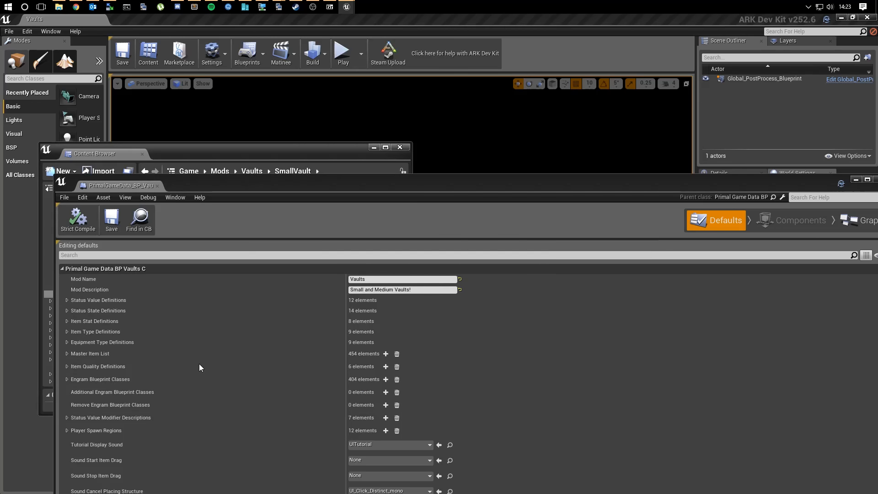
pyautogui.moveTo(440, 189); pyautogui.dragTo(399, 31)
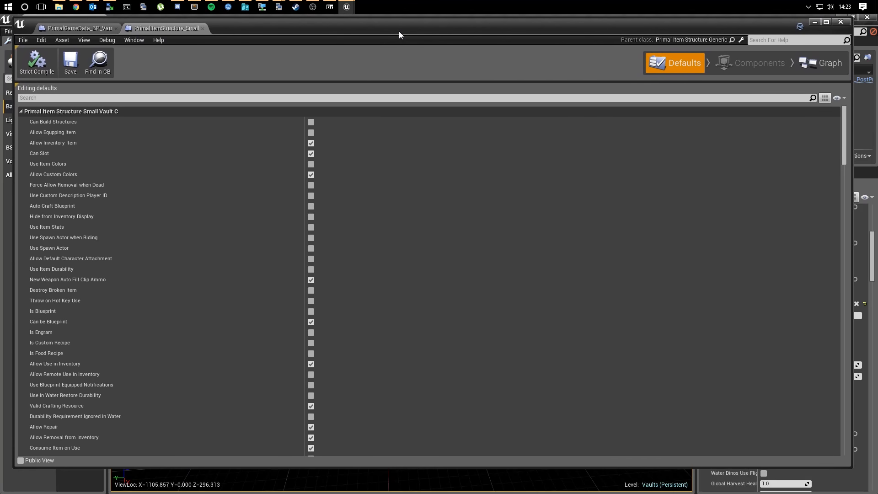
pyautogui.click(841, 98)
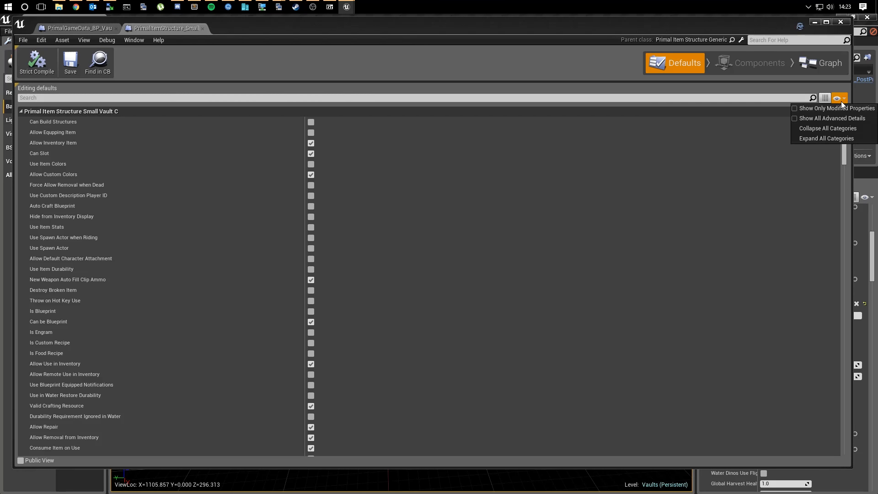
pyautogui.click(809, 109)
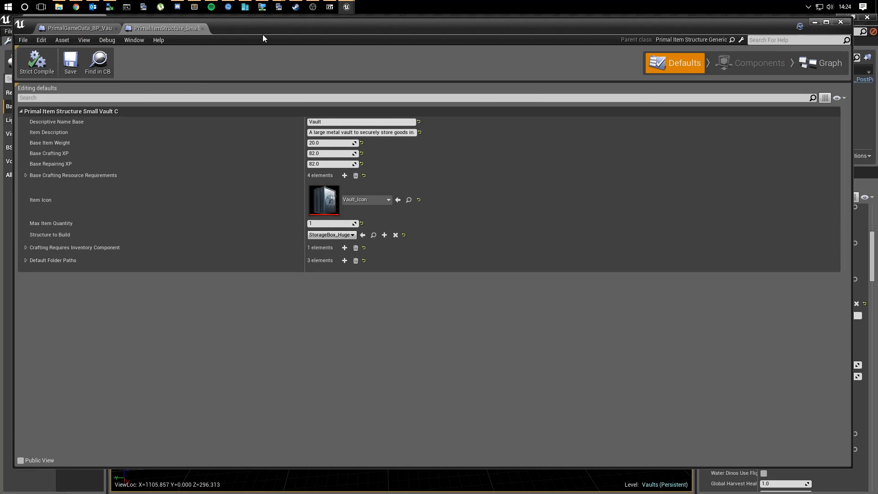
# - Set the Descriptive Name Base to "Small Vault" and the Item Description to "A small metal vault to securely store goods in."
pyautogui.moveTo(263, 35); pyautogui.dragTo(341, 50)
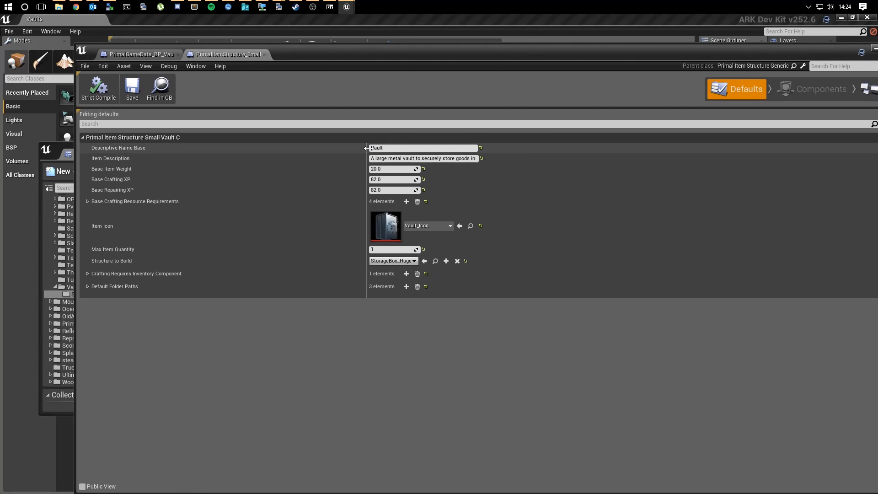
pyautogui.write('Small')
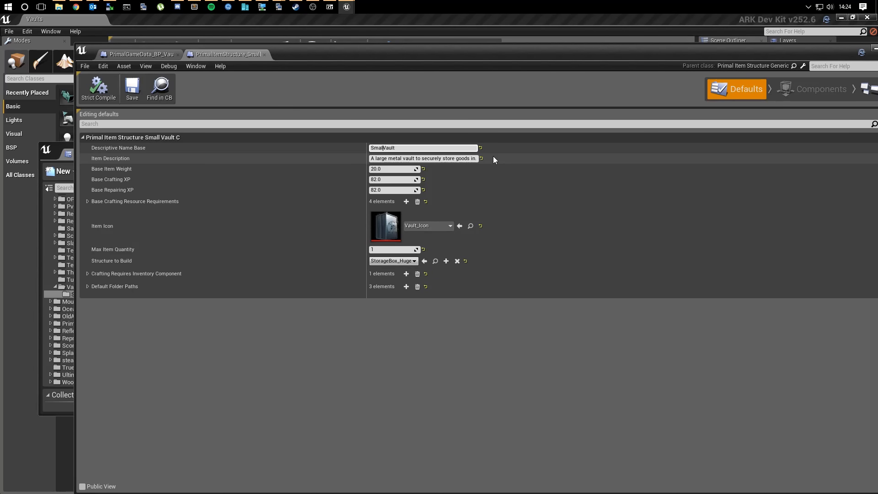
pyautogui.doubleClick(378, 158)
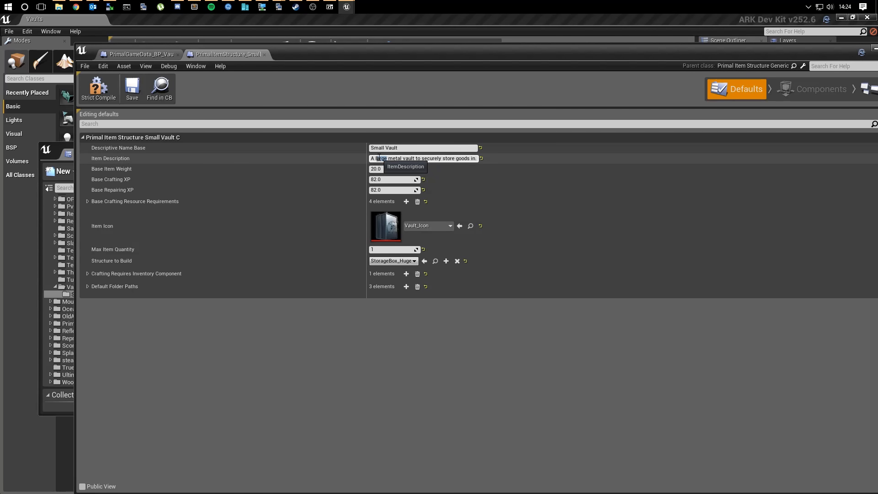
pyautogui.write('small')
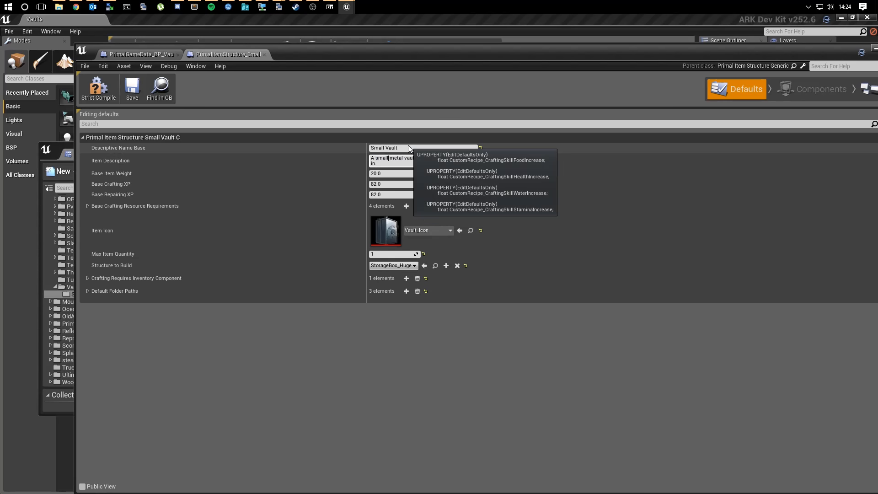
# - Set Base Item Weight to 7 and both Base Crafting XP and Base Repairing XP to 27
pyautogui.click(403, 173)
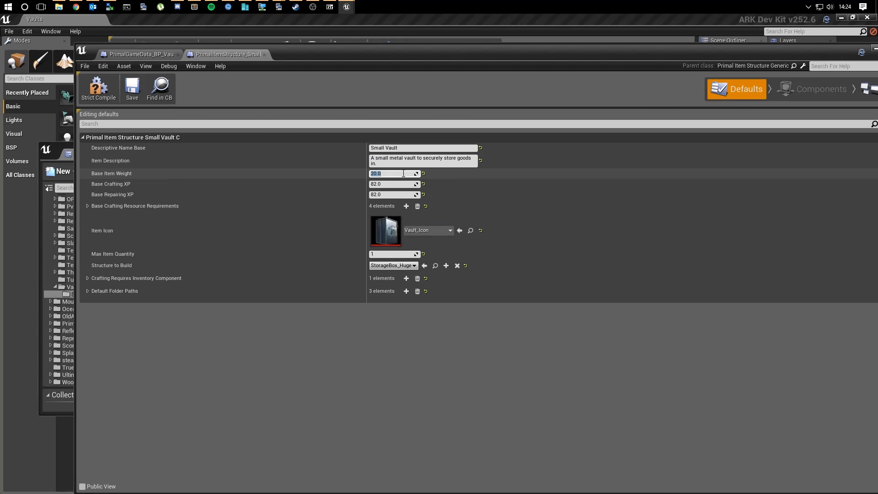
pyautogui.write('7')
pyautogui.press('Return')
pyautogui.press('Tab')
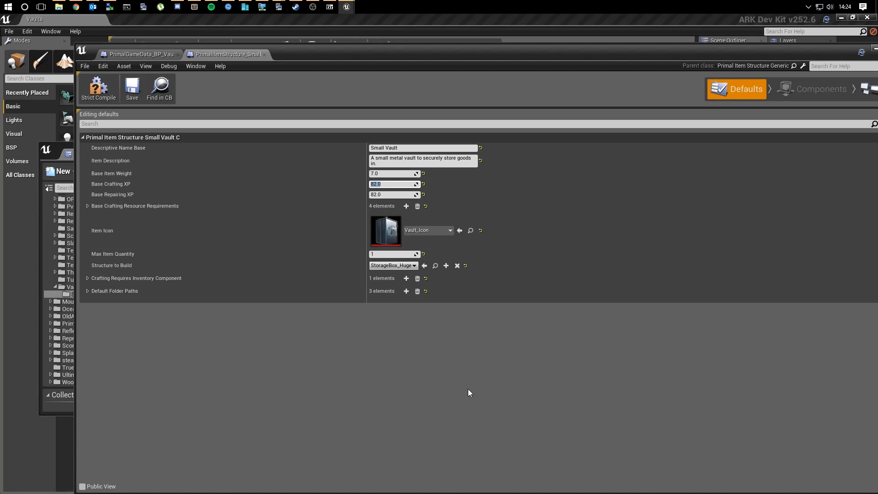
pyautogui.write('27')
pyautogui.press('Tab')
pyautogui.write('27')
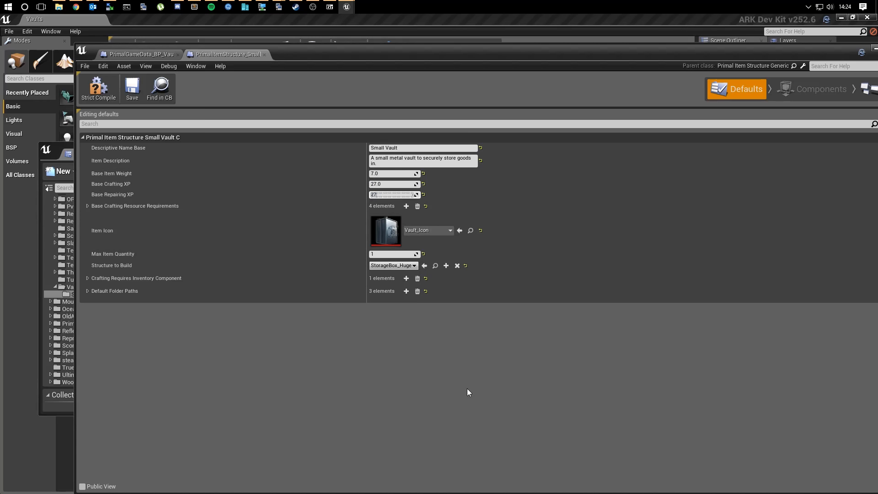
pyautogui.press('Return')
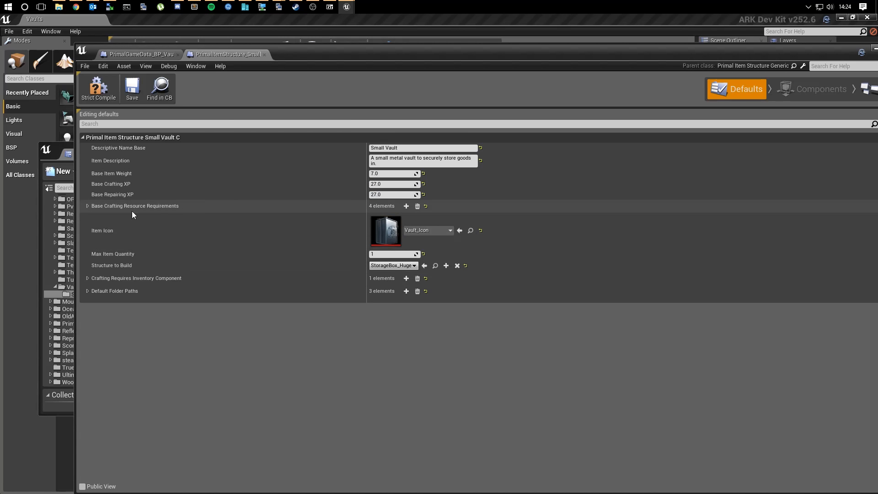
# - Expand the Base Crafting Resource Requirements and set Metal Ingot to 100, Chitin Paste to 20, Oil to 10 and Polymer to 20
pyautogui.click(88, 206)
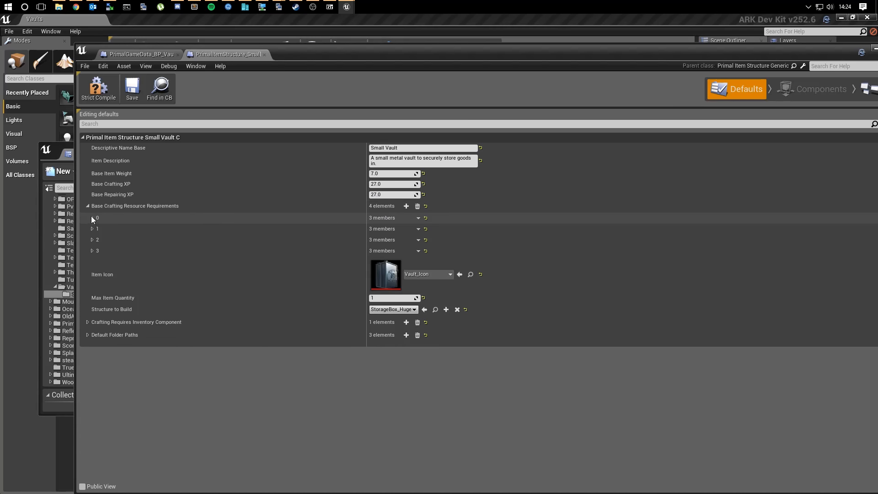
pyautogui.click(92, 218)
pyautogui.click(92, 262)
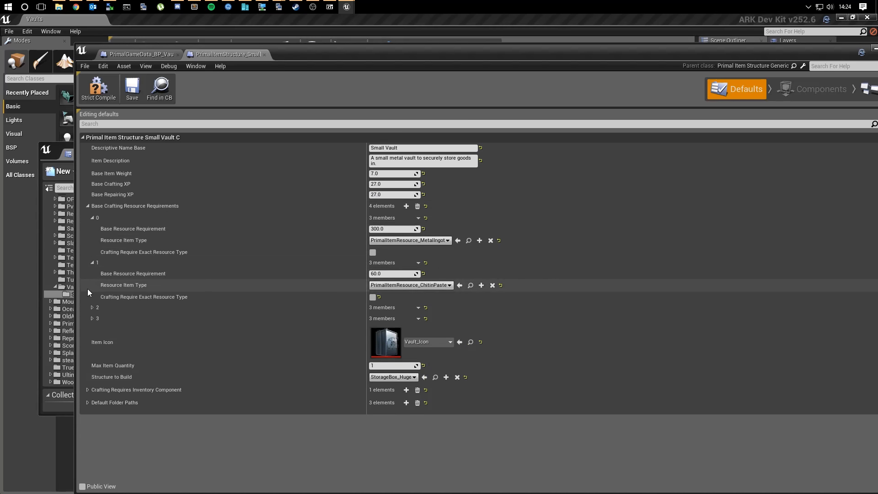
pyautogui.click(92, 308)
pyautogui.click(91, 353)
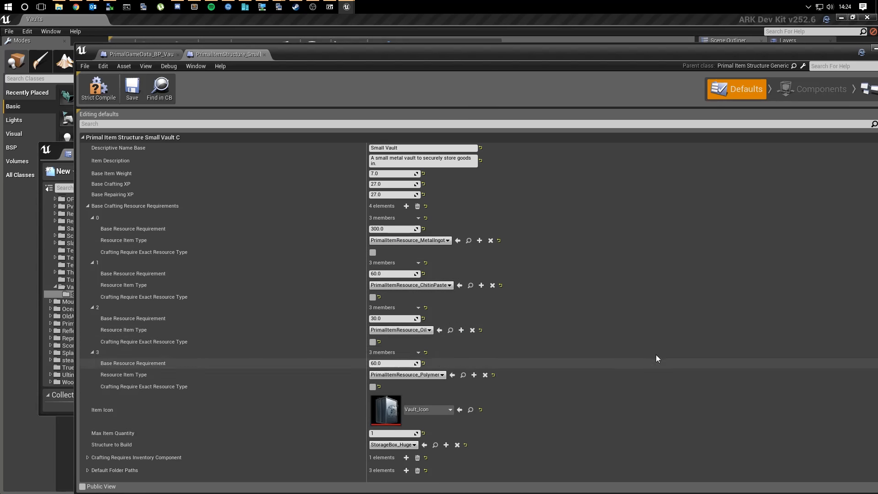
pyautogui.click(399, 230)
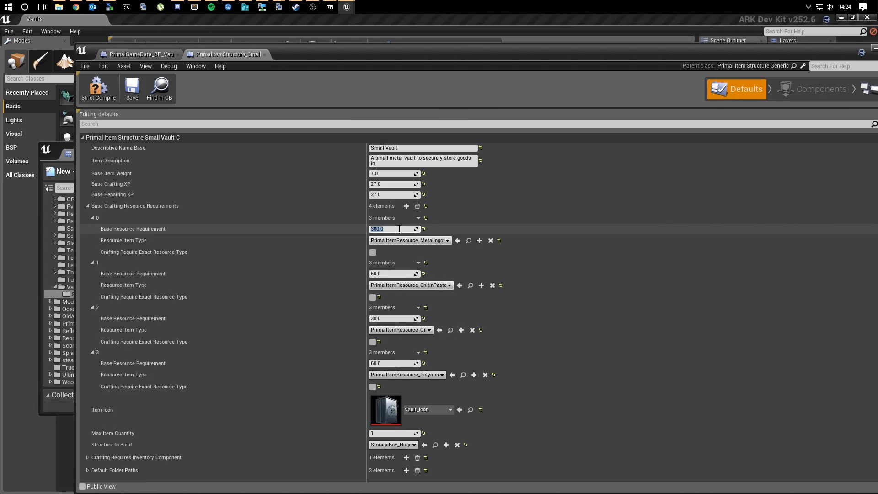
pyautogui.write('100')
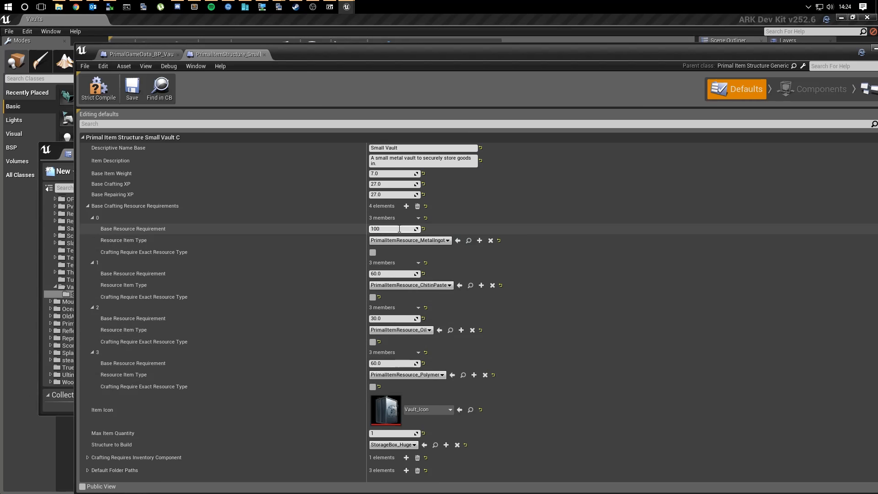
pyautogui.click(390, 273)
pyautogui.write('20')
pyautogui.click(387, 319)
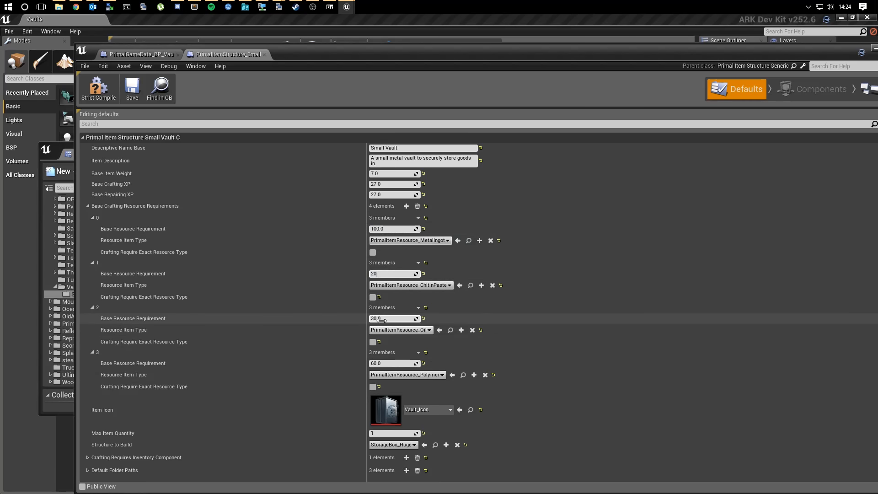
pyautogui.write('10')
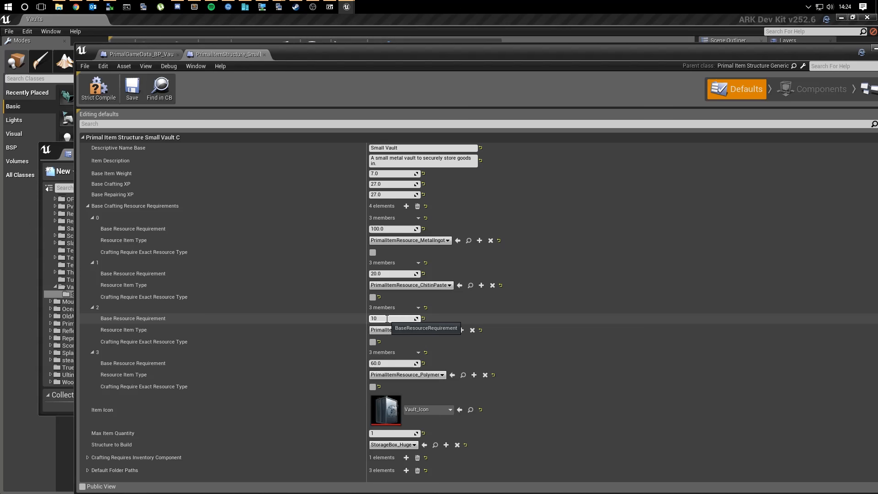
pyautogui.click(387, 364)
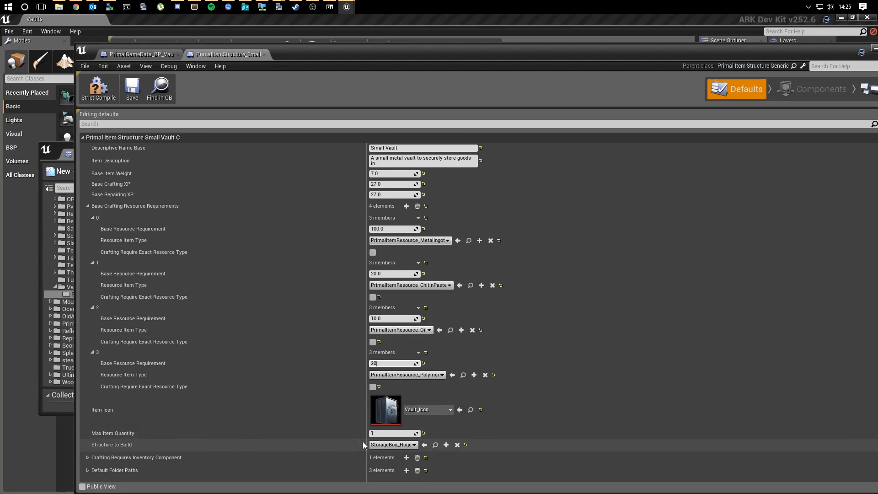
# - Set Max Item Quantity to 10 and assign the StorageBox_SmallVault blueprint as the Structure to Build
pyautogui.click(408, 434)
pyautogui.write('10')
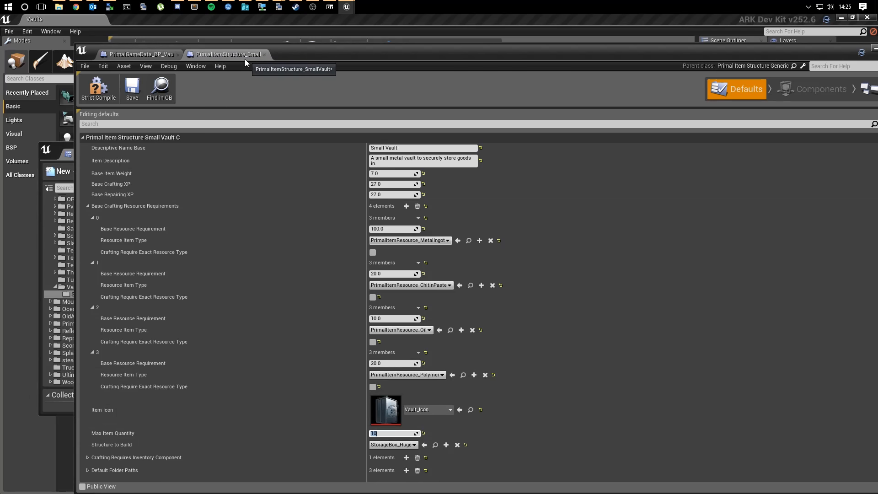
pyautogui.moveTo(260, 51); pyautogui.dragTo(500, 61)
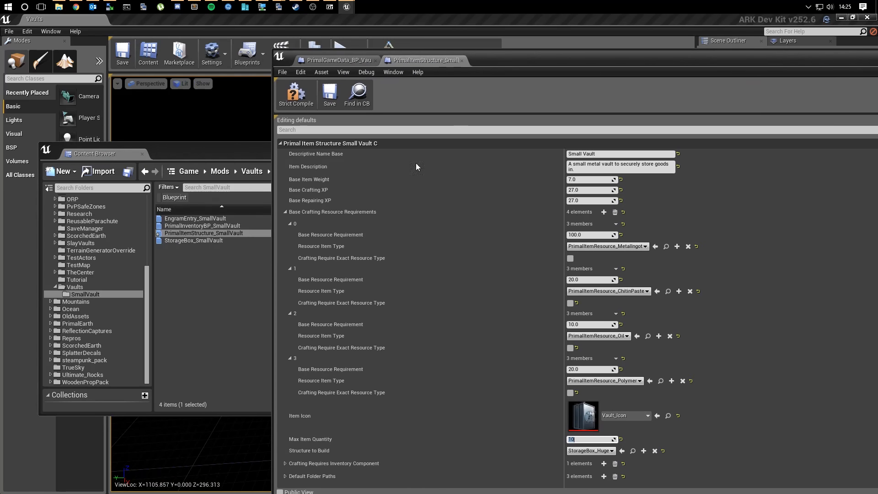
pyautogui.click(179, 240)
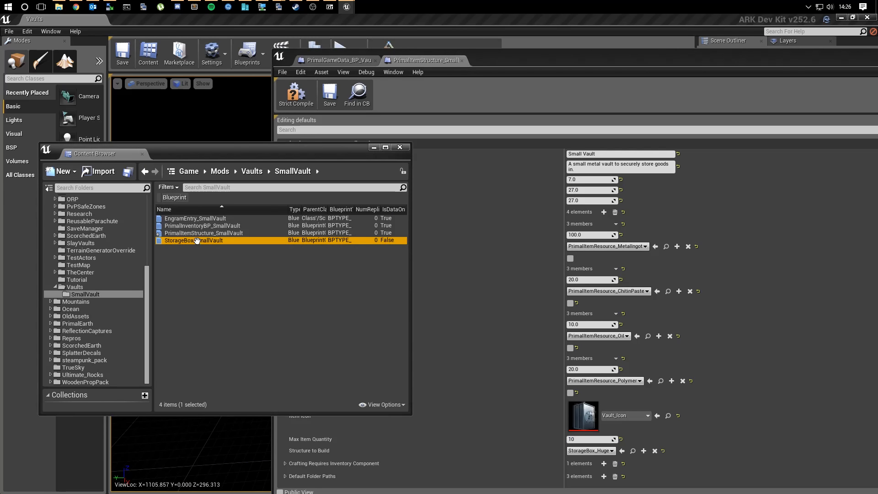
pyautogui.click(622, 450)
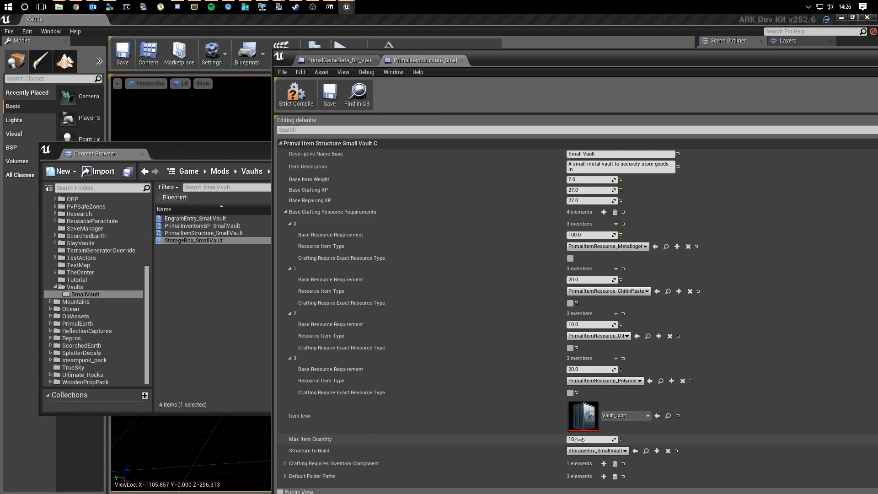
# - Remove all Crafting Requires Inventory Component entries, and expand Default Folder Paths to review its entries
pyautogui.click(285, 463)
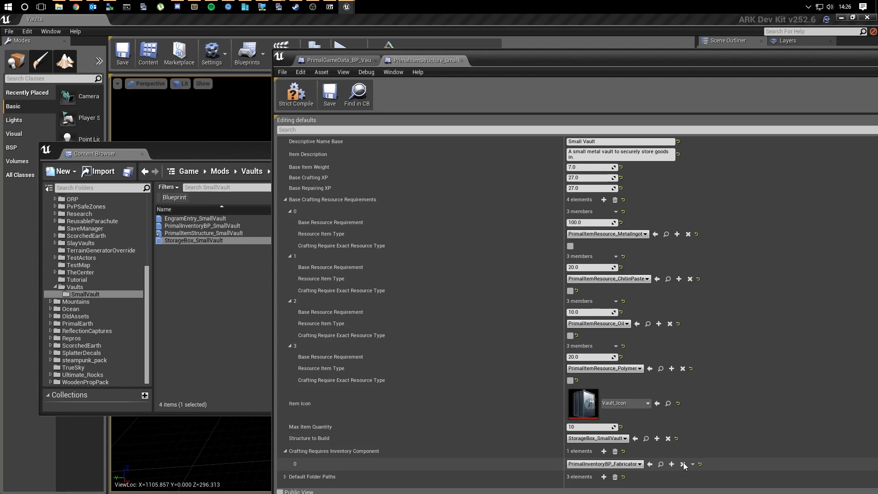
pyautogui.click(615, 451)
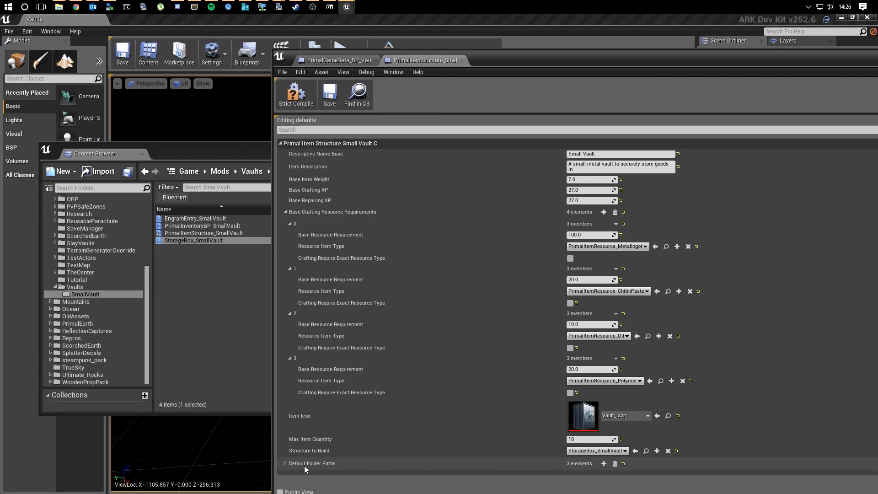
pyautogui.click(287, 464)
pyautogui.moveTo(503, 62); pyautogui.dragTo(298, 37)
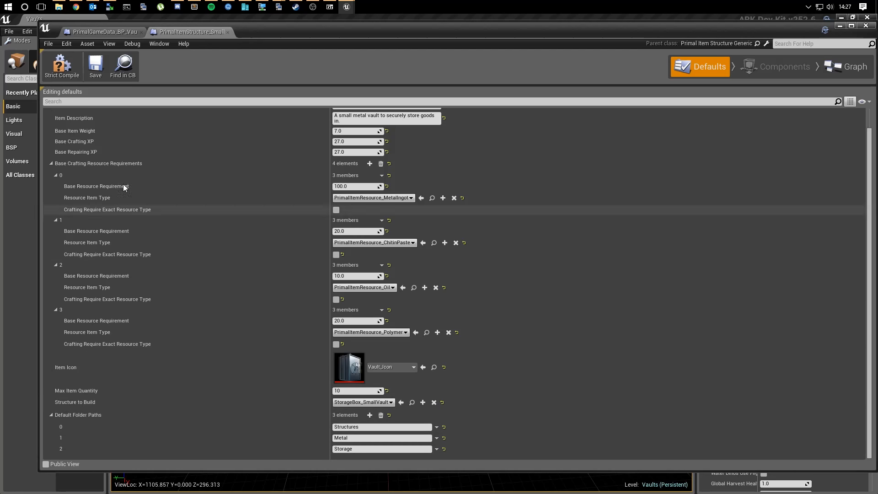
pyautogui.scroll(1, 262, 311)
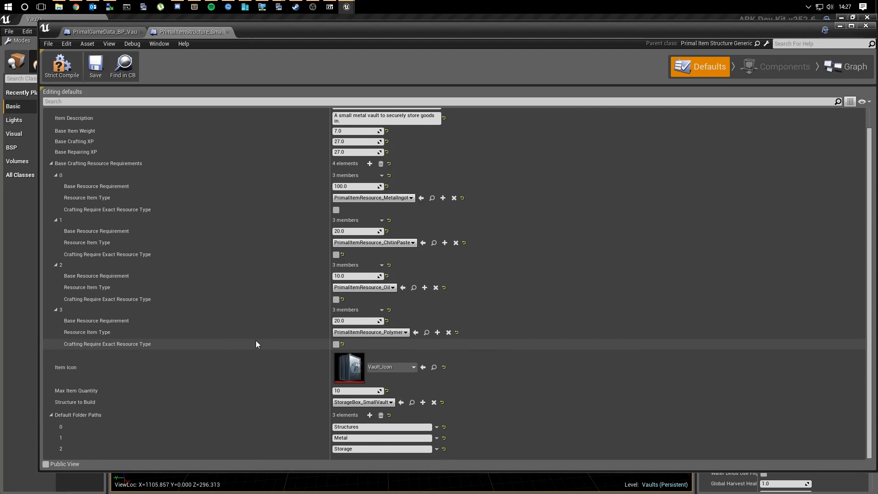
# - Open the StorageBox_SmallVault blueprint from the Vaults mod's SmallVault folder and enlarge its editor
pyautogui.scroll(-1, 253, 341)
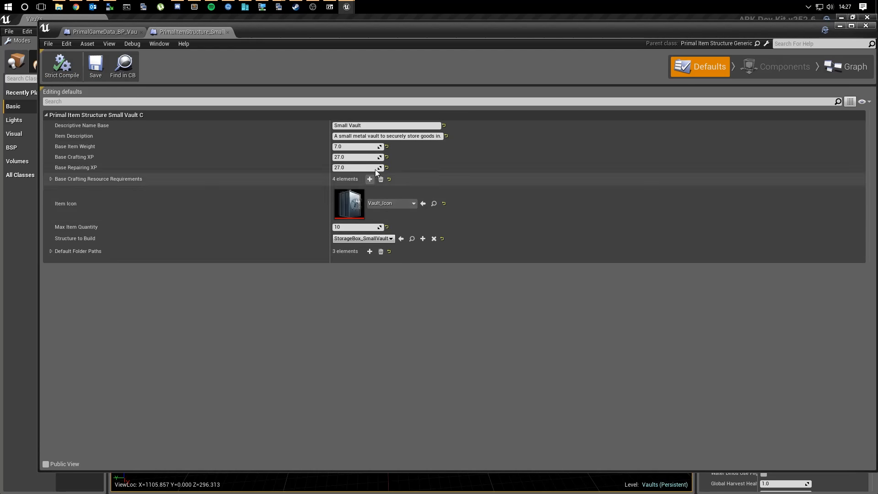
pyautogui.moveTo(324, 32); pyautogui.dragTo(630, 97)
pyautogui.click(259, 308)
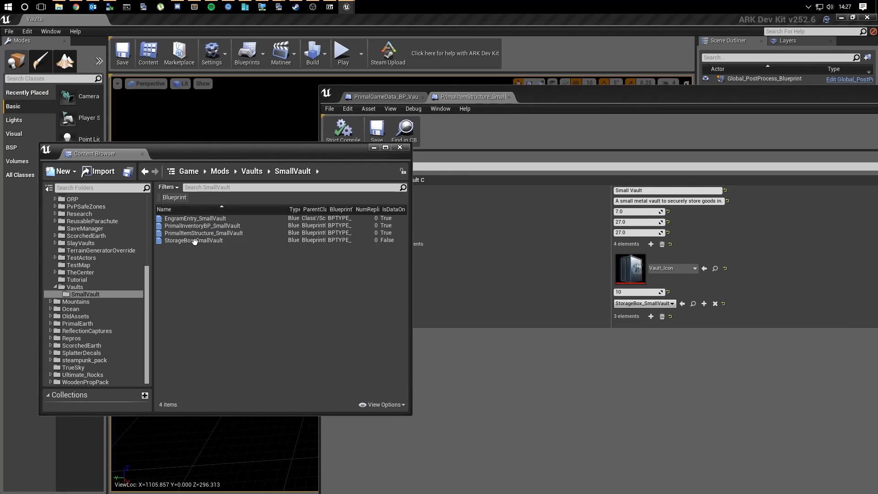
pyautogui.click(194, 241)
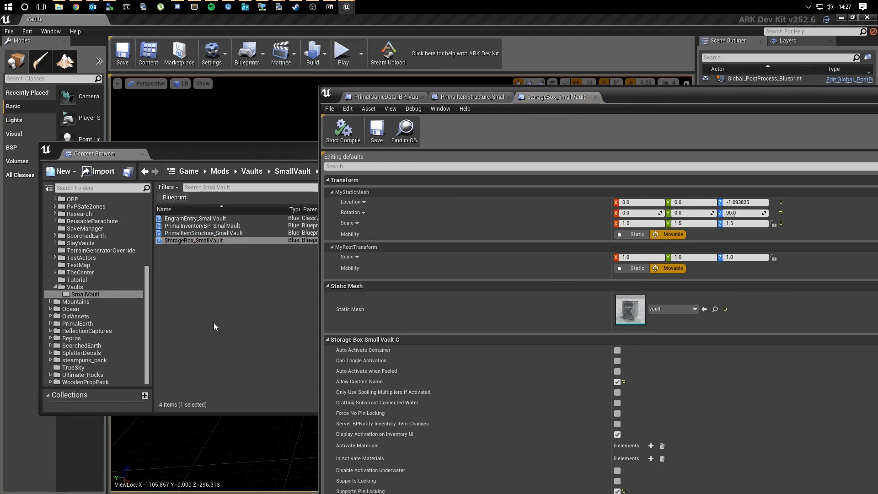
pyautogui.doubleClick(700, 108)
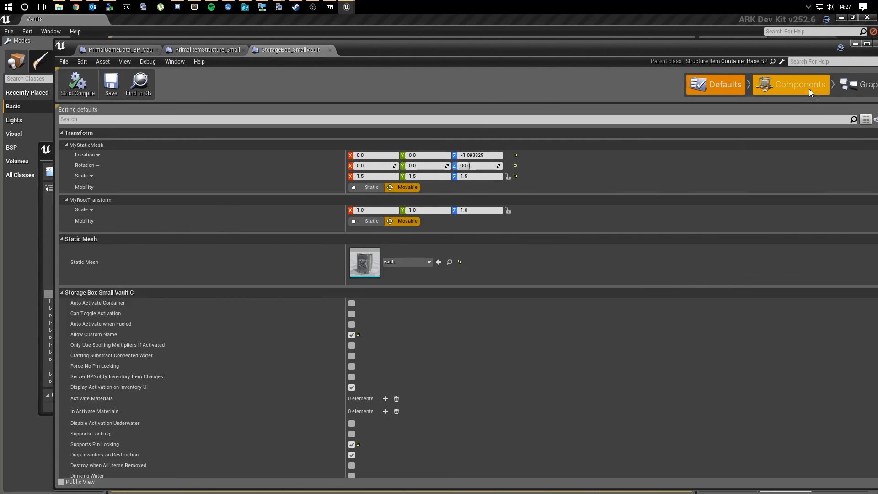
# - Inspect the vault mesh of StorageBox_SmallVault from other angles in the component preview
pyautogui.click(796, 87)
pyautogui.moveTo(565, 50); pyautogui.dragTo(507, 28)
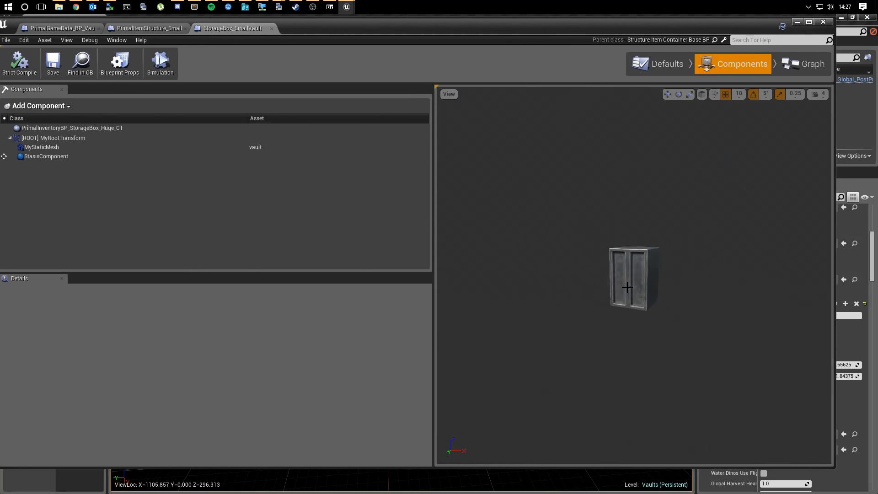
pyautogui.moveTo(733, 267); pyautogui.dragTo(531, 313, button='right')
pyautogui.press('w')
pyautogui.press('d')
pyautogui.press('w')
pyautogui.press('s')
# - Return to the StorageBox_SmallVault defaults, show only the modified properties and review them
pyautogui.moveTo(448, 26); pyautogui.dragTo(470, 38)
pyautogui.click(670, 71)
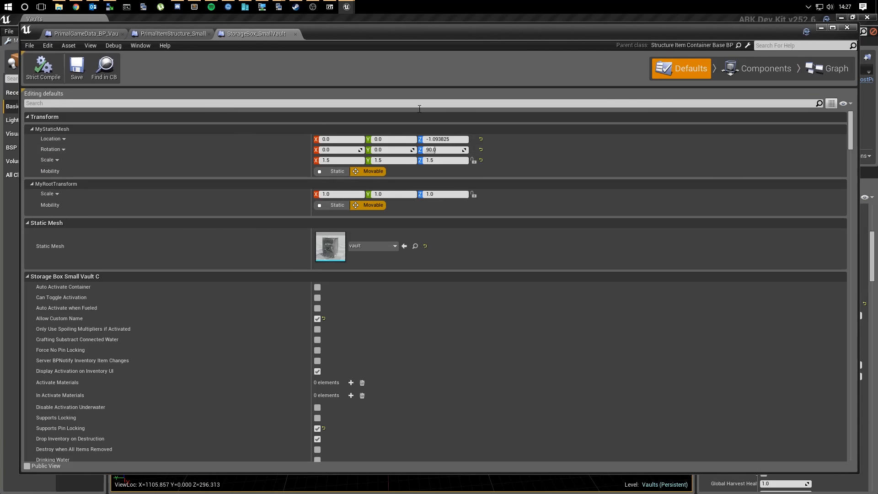
pyautogui.click(843, 103)
pyautogui.click(821, 114)
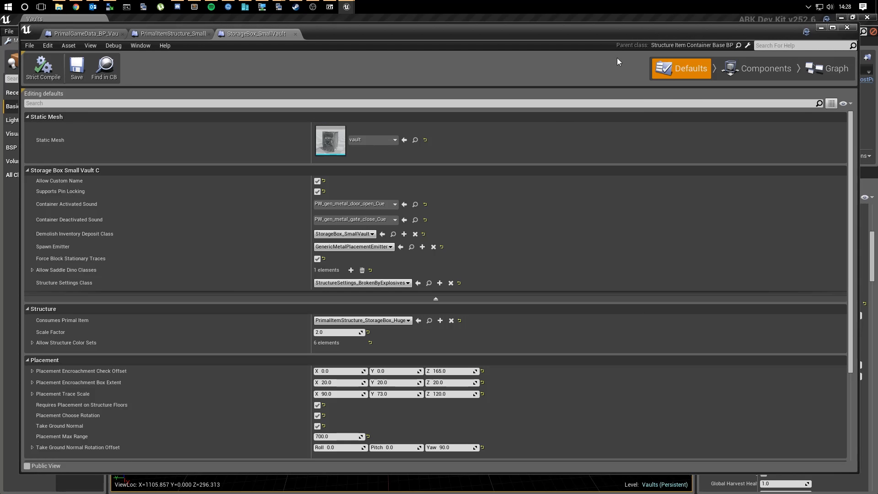
pyautogui.scroll(-1, 152, 207)
pyautogui.scroll(1, 151, 214)
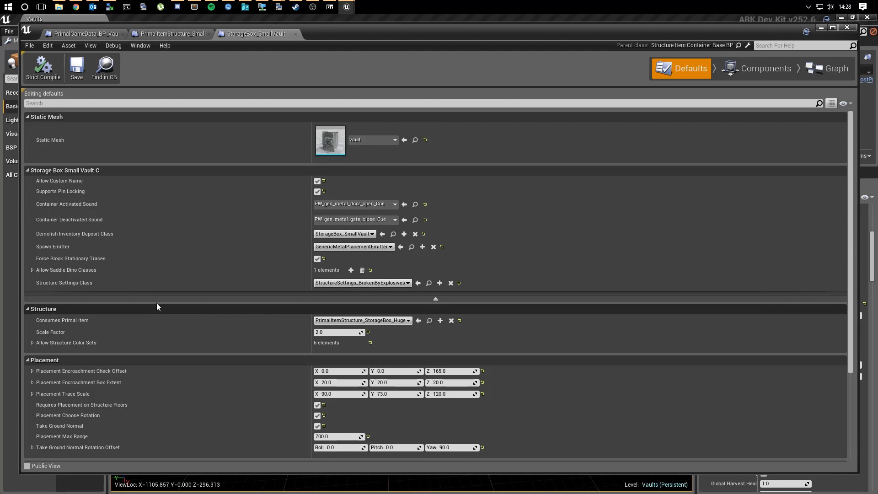
pyautogui.scroll(-1, 157, 303)
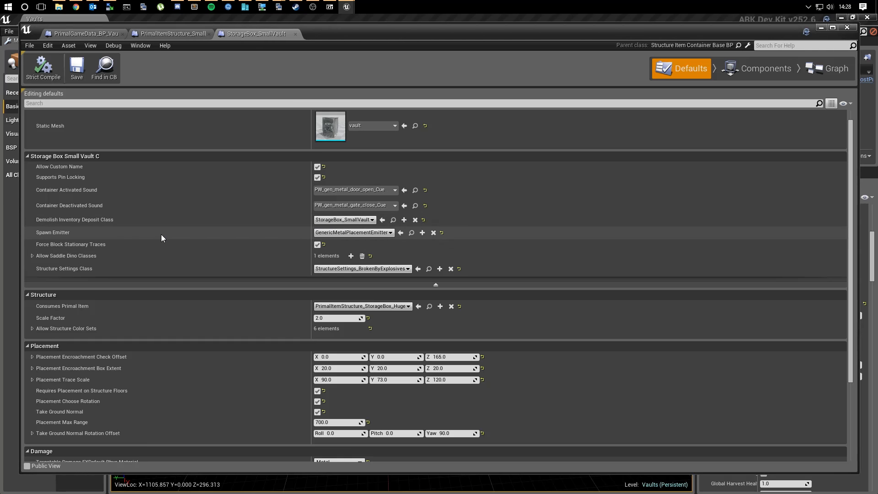
pyautogui.scroll(-2, 228, 279)
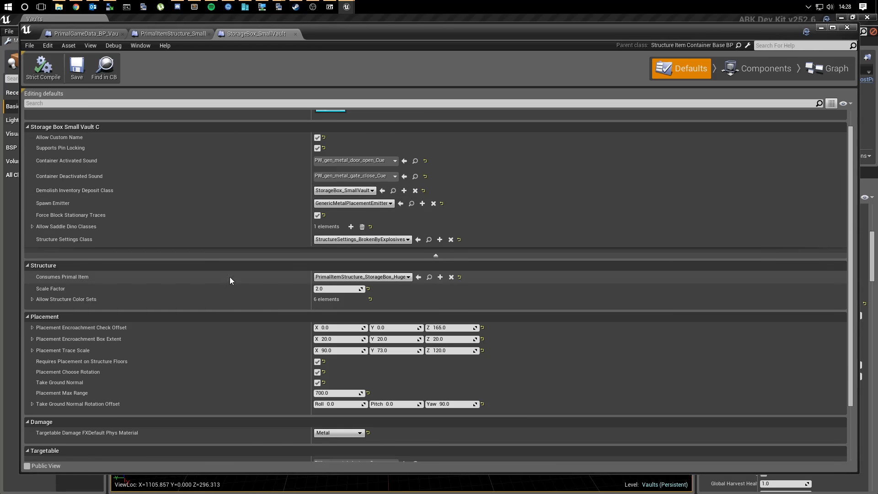
pyautogui.scroll(3, 229, 278)
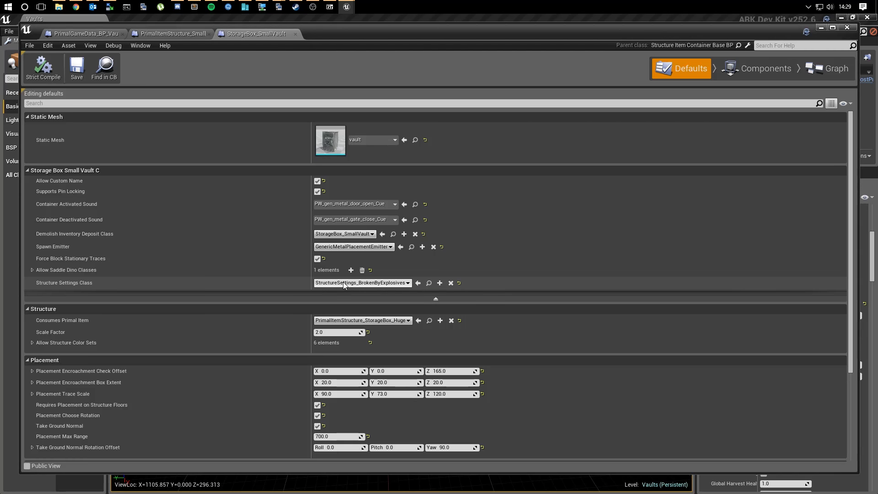
pyautogui.scroll(-4, 175, 321)
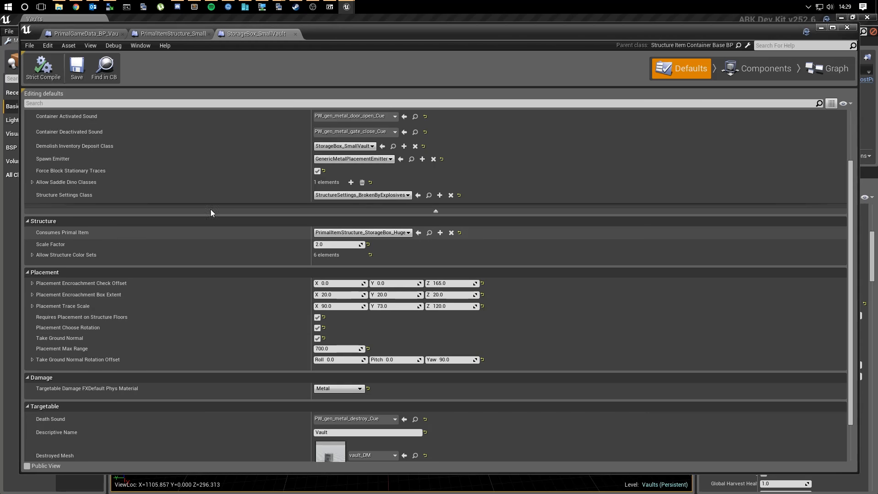
# - Assign the PrimalItemStructure_SmallVault blueprint as the Consumes Primal Item of StorageBox_SmallVault
pyautogui.click(195, 36)
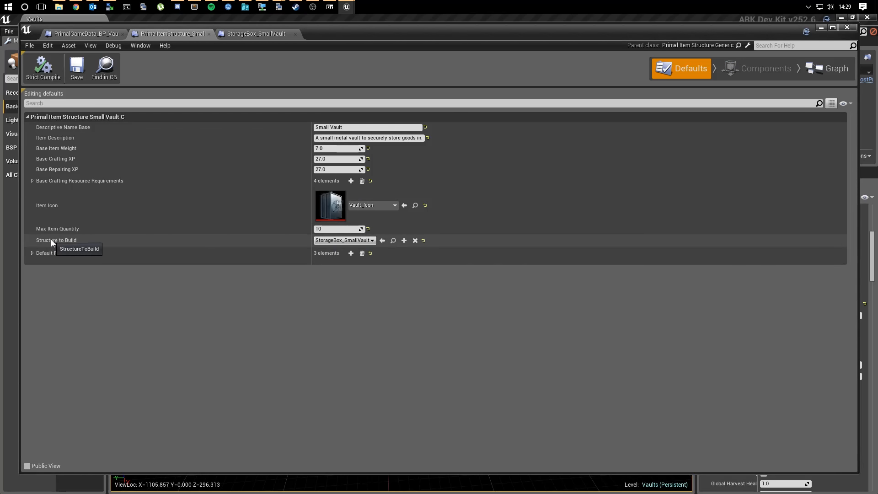
pyautogui.click(264, 32)
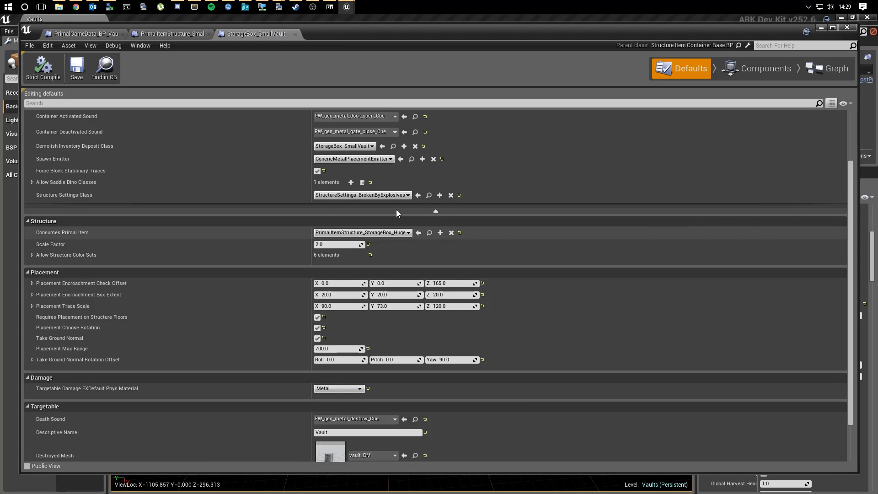
pyautogui.moveTo(412, 35); pyautogui.dragTo(435, 231)
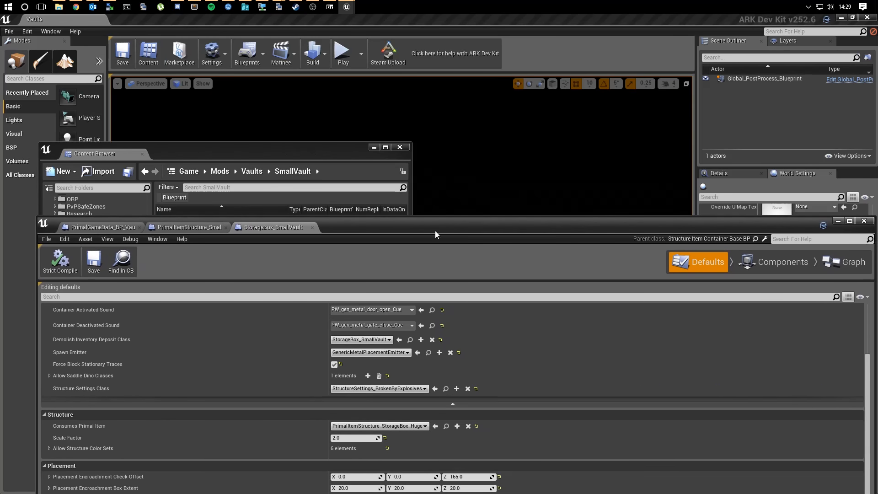
pyautogui.moveTo(298, 147); pyautogui.dragTo(295, 106)
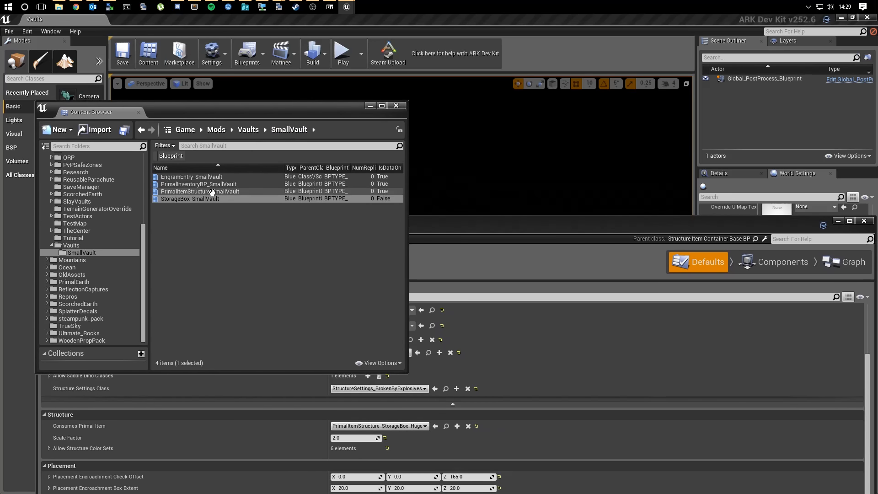
pyautogui.doubleClick(512, 226)
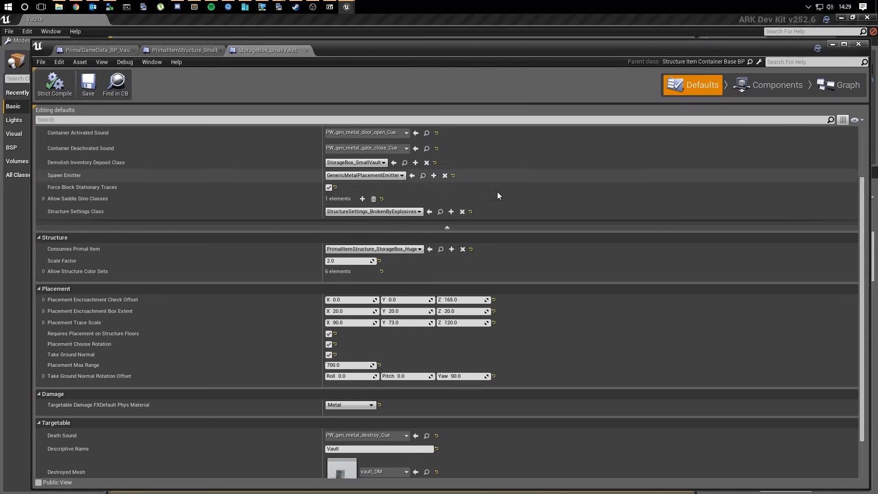
pyautogui.click(430, 249)
pyautogui.scroll(-1, 281, 283)
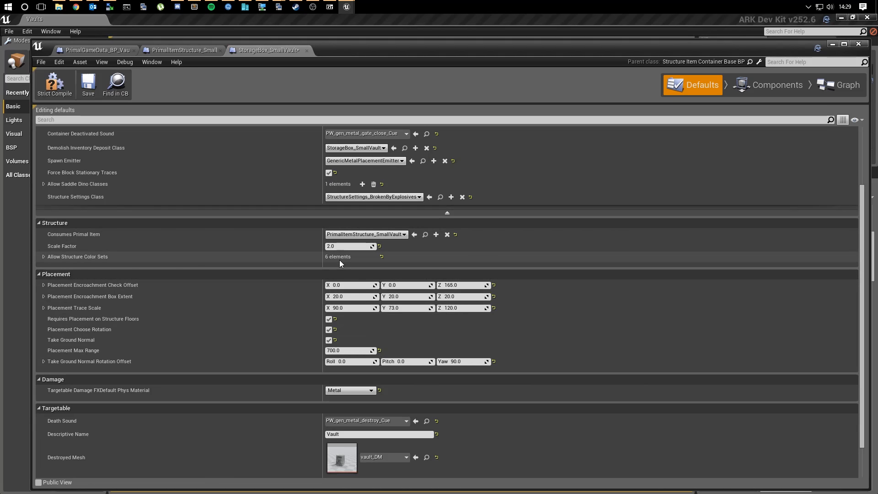
# - Check the Allow Structure Color Sets entries and turn off Requires Placement on Structure Floors
pyautogui.scroll(-2, 284, 293)
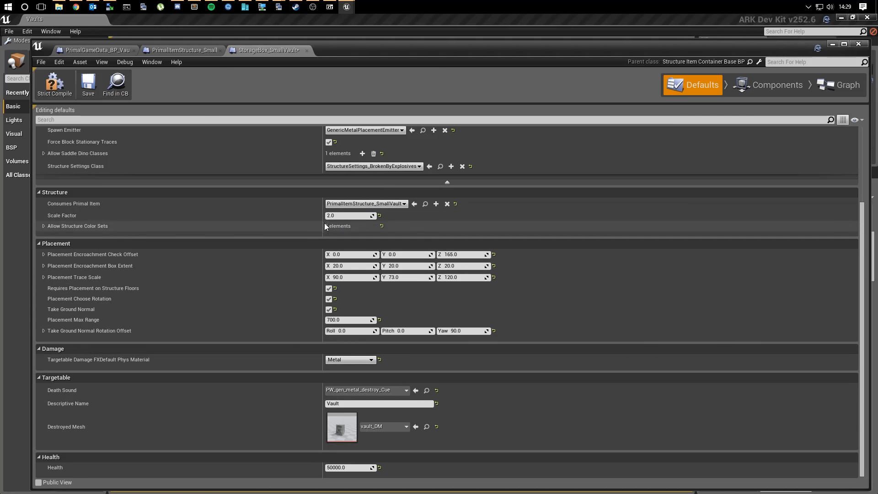
pyautogui.click(44, 226)
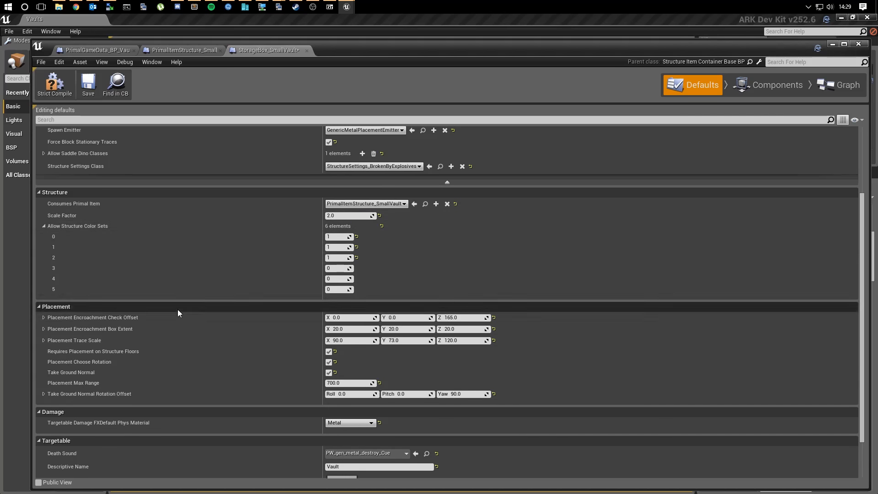
pyautogui.click(44, 226)
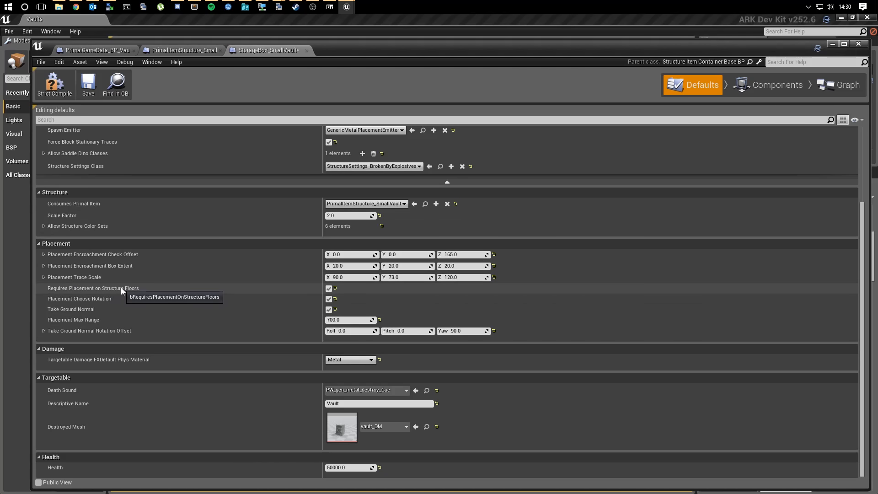
pyautogui.click(329, 289)
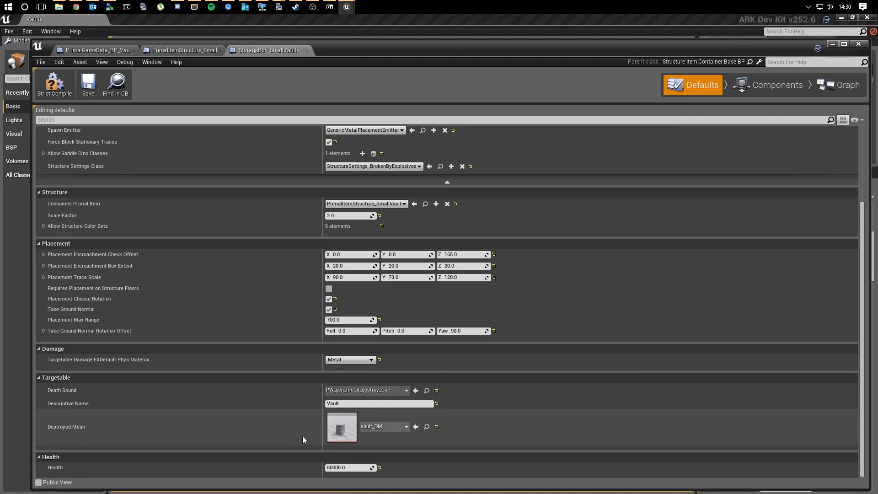
# - Set the small vault's Health to 16700 and open its Descriptive Name for editing
pyautogui.click(350, 468)
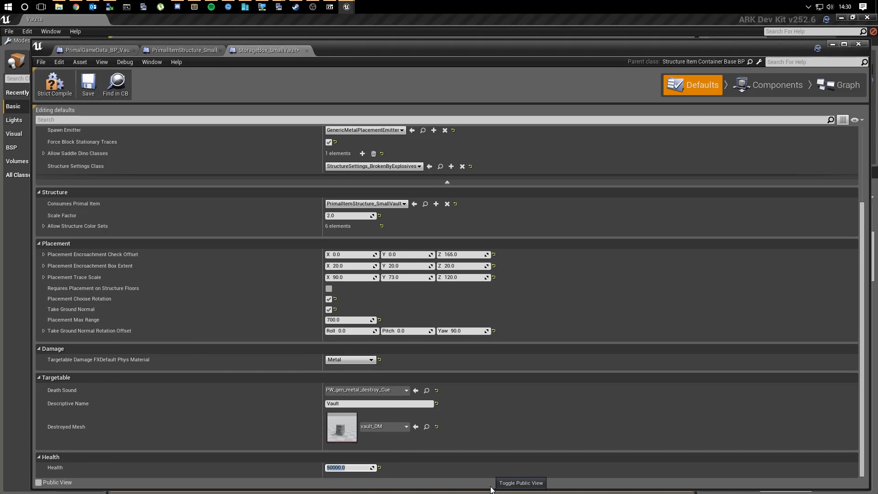
pyautogui.write('16700')
pyautogui.click(271, 466)
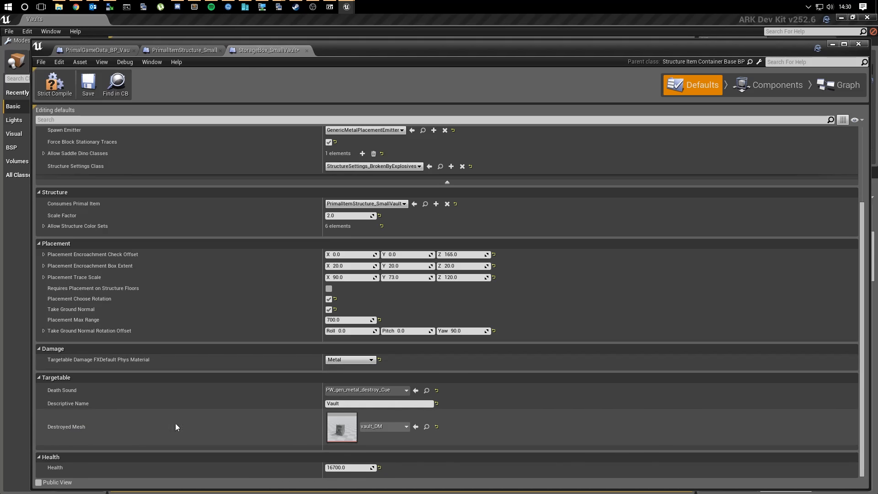
pyautogui.click(331, 405)
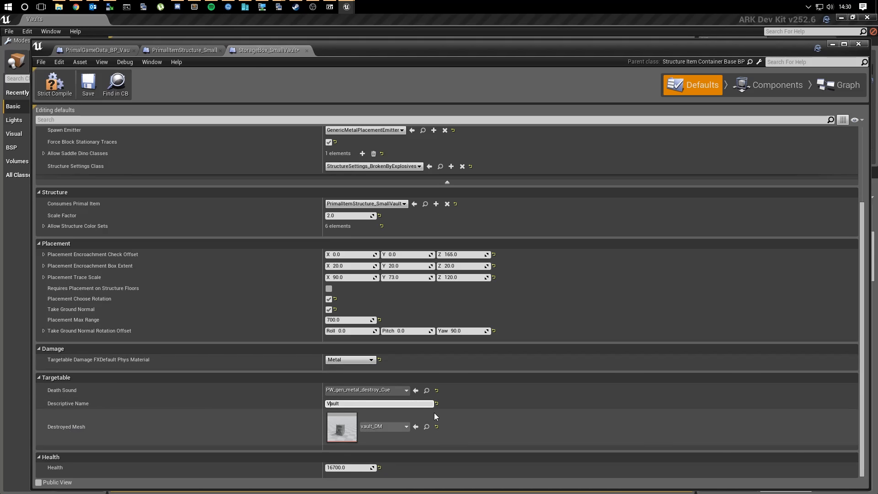
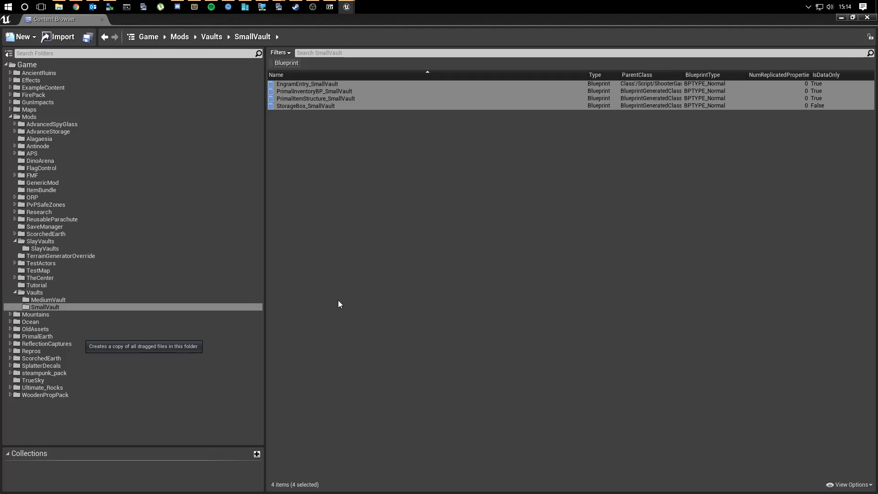
# - In the MediumVault folder, rename the copied engram entry blueprint to EngramEntry_MediumVault
pyautogui.click(94, 299)
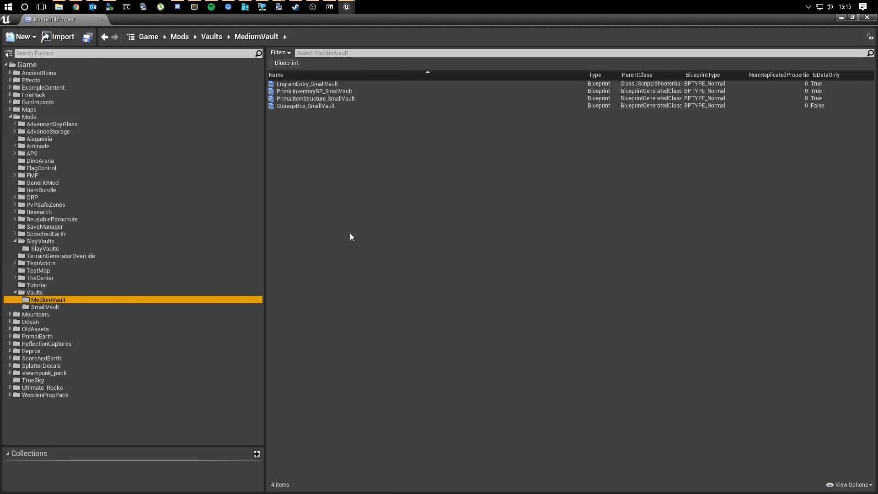
pyautogui.click(324, 84)
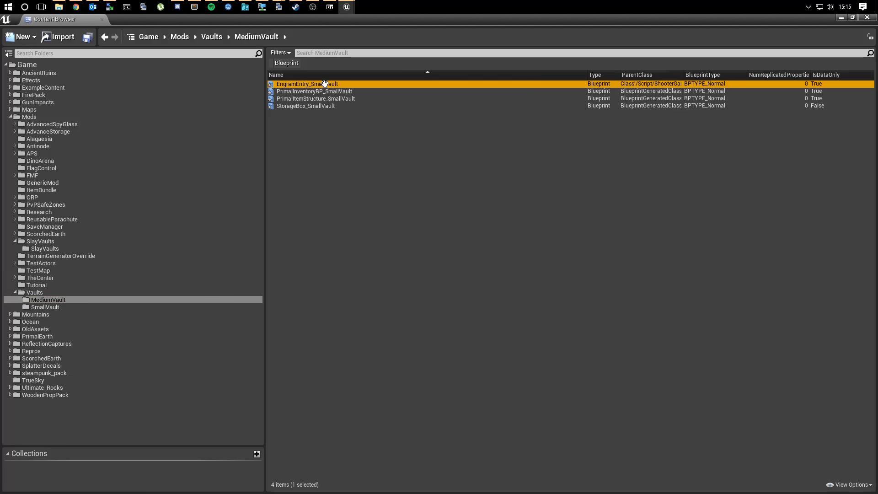
pyautogui.click(319, 84)
pyautogui.moveTo(313, 85); pyautogui.dragTo(478, 83)
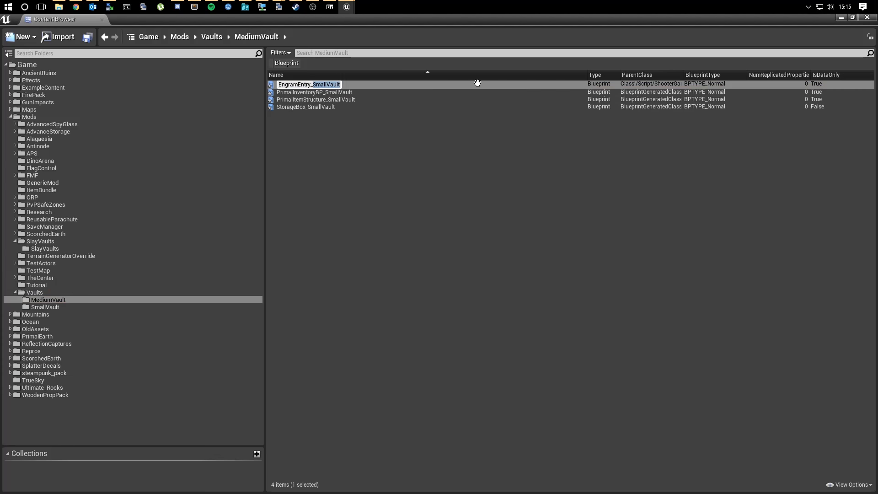
pyautogui.write('MediumVault')
pyautogui.press('Return')
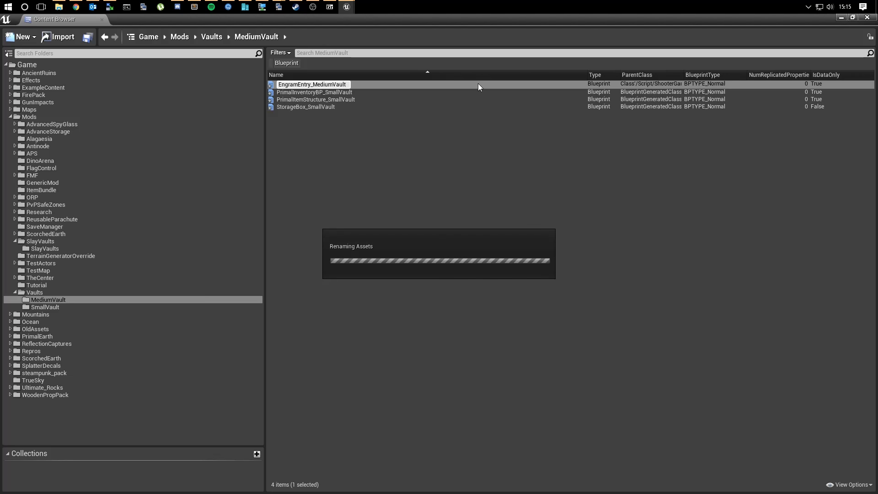
# - Rename the copied inventory blueprint in the MediumVault folder to PrimalInventoryBP_MediumVault
pyautogui.click(342, 91)
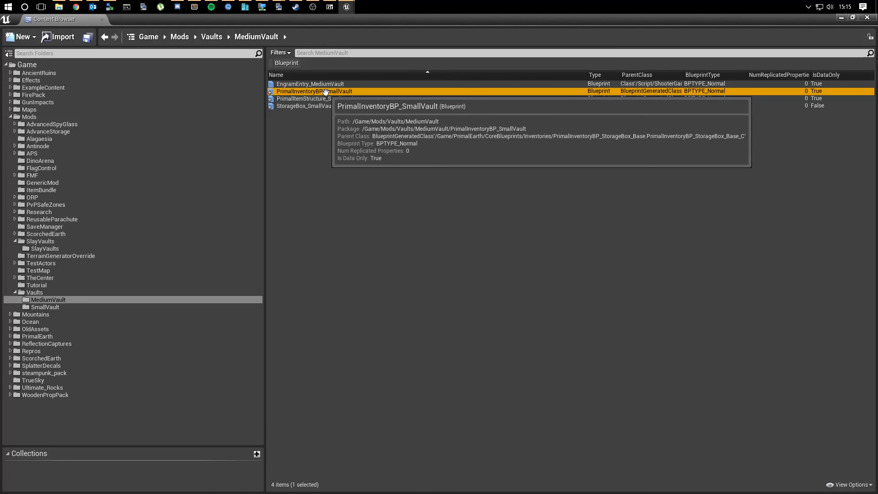
pyautogui.press('F2')
pyautogui.moveTo(327, 92); pyautogui.dragTo(389, 87)
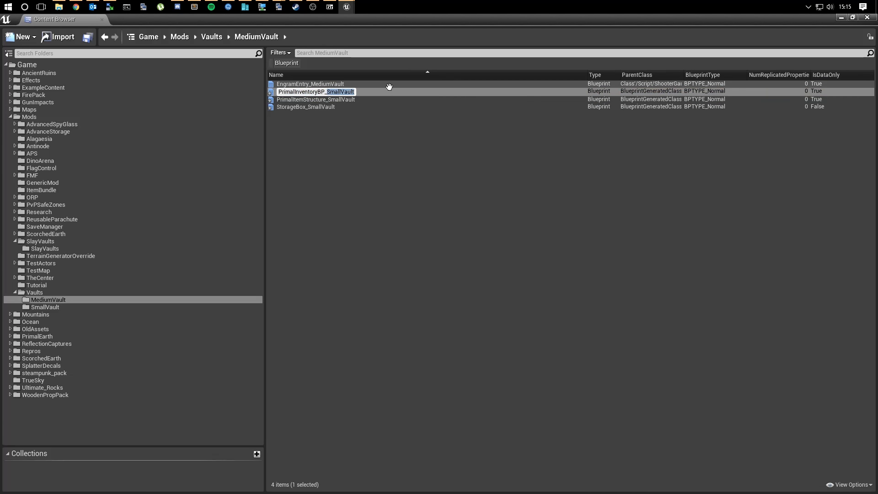
pyautogui.write('MediumVault')
pyautogui.press('Return')
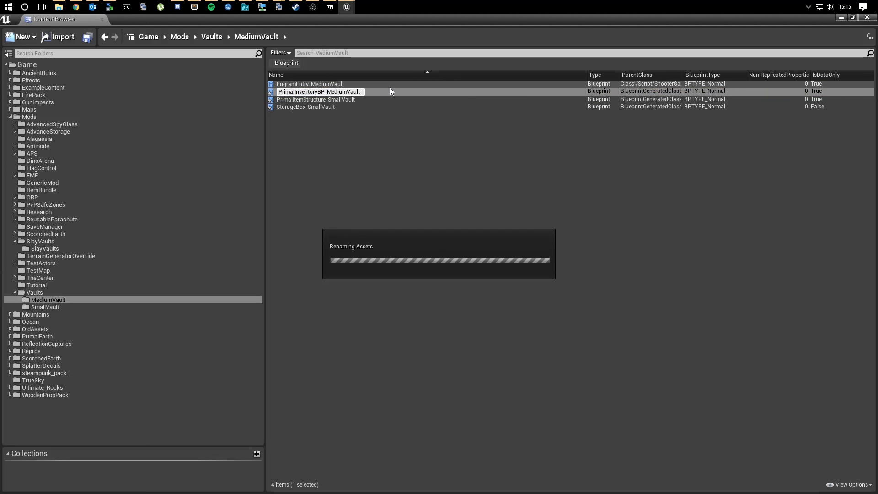
pyautogui.click(337, 99)
pyautogui.doubleClick(336, 100)
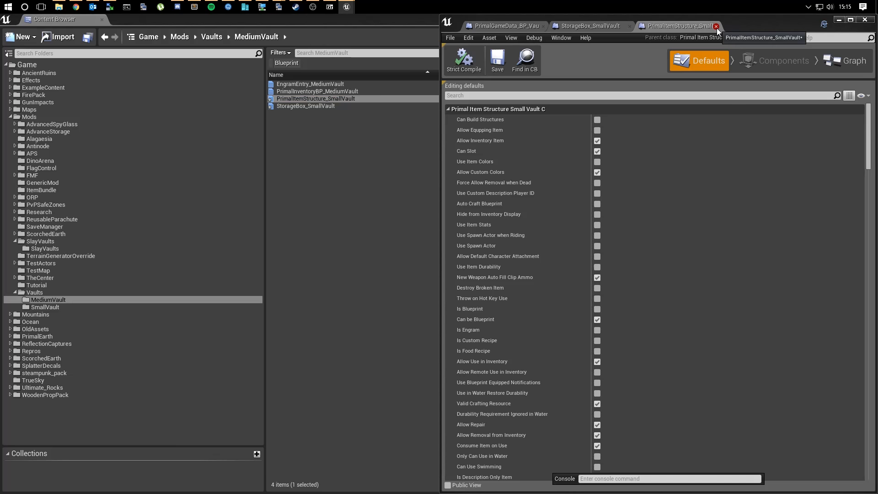
pyautogui.click(717, 26)
pyautogui.click(632, 28)
pyautogui.click(366, 163)
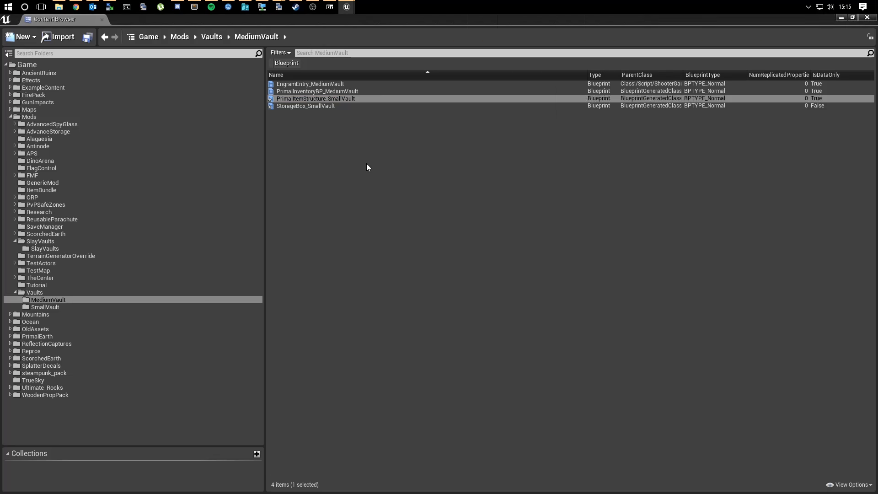
# - Rename the copied PrimalItemStructure blueprint in the MediumVault folder to PrimalItemStructure_MediumVault
pyautogui.click(346, 97)
pyautogui.click(330, 98)
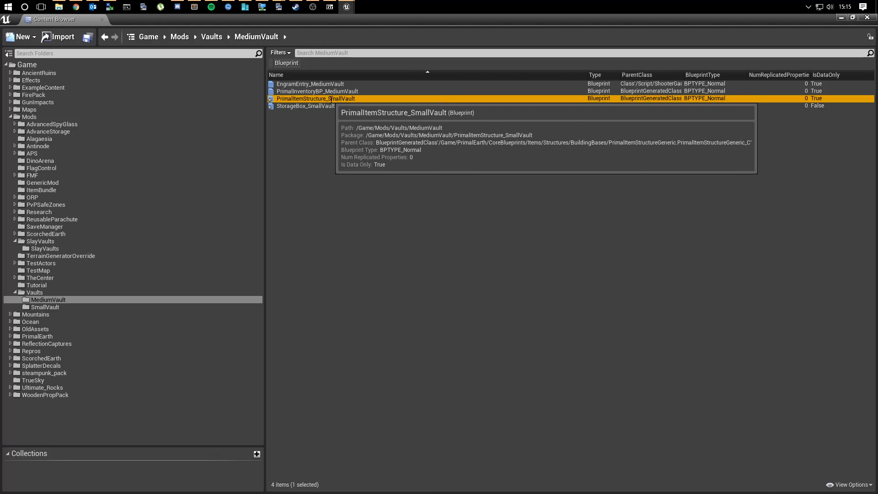
pyautogui.moveTo(330, 99); pyautogui.dragTo(343, 99)
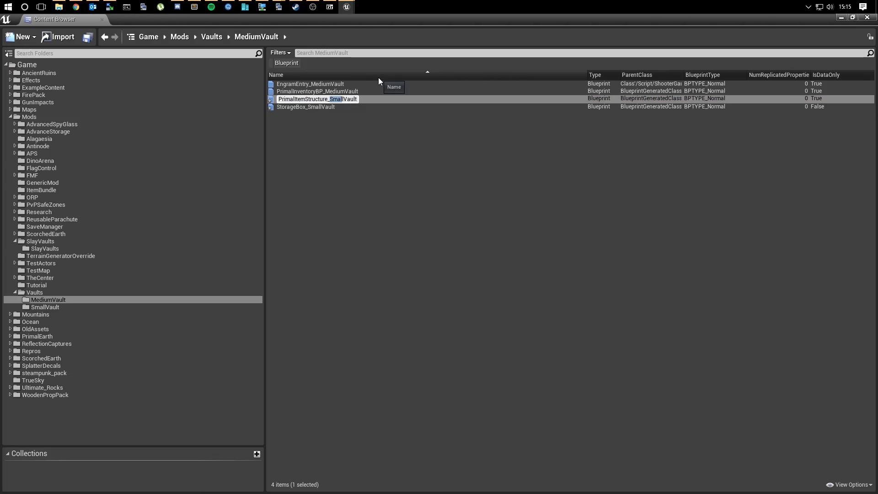
pyautogui.press('BackSpace')
pyautogui.write('Medium')
pyautogui.press('Return')
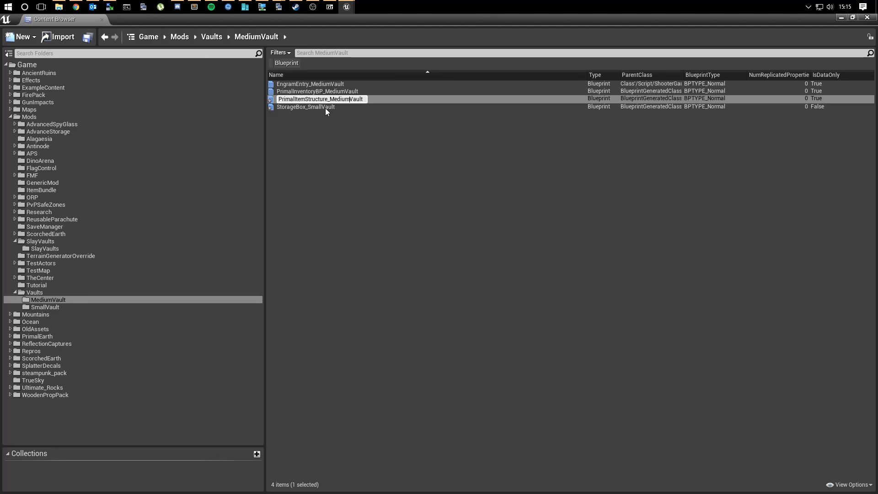
# - Rename the copied storage box blueprint in the MediumVault folder to StorageBox_MediumVault
pyautogui.click(325, 106)
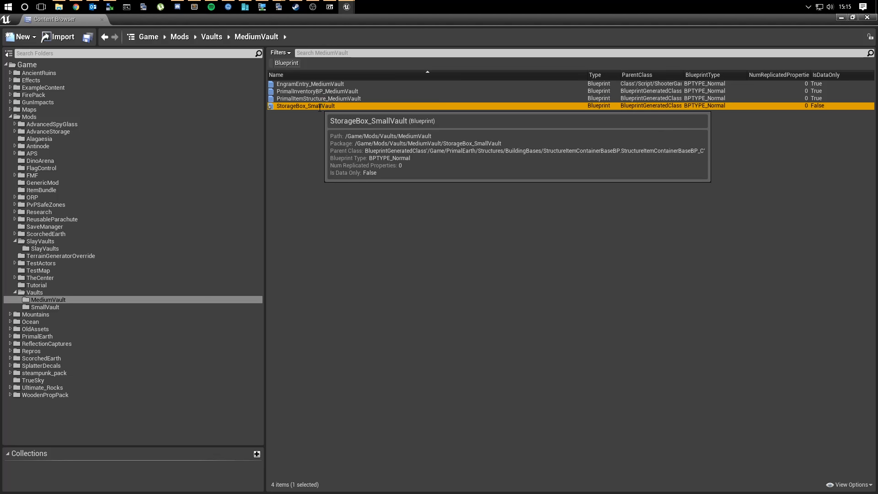
pyautogui.click(325, 106)
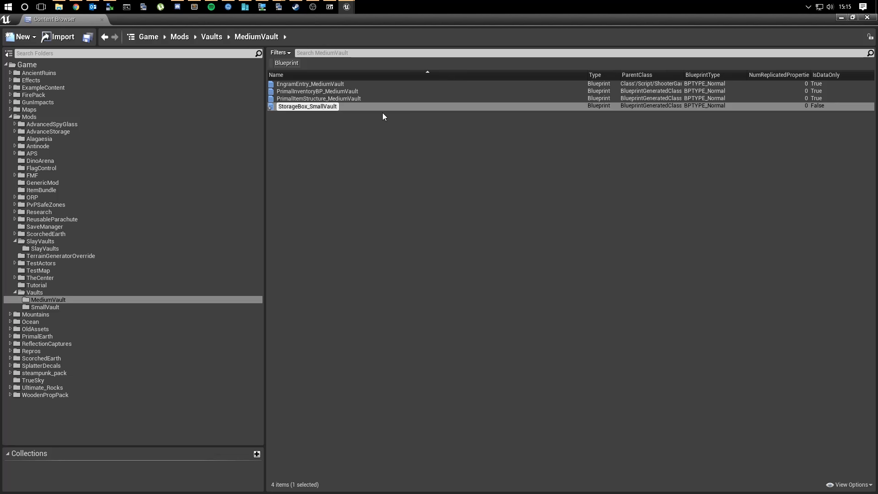
pyautogui.press('BackSpace')
pyautogui.press('BackSpace')
pyautogui.press('BackSpace')
pyautogui.press('BackSpace')
pyautogui.press('BackSpace')
pyautogui.press('BackSpace')
pyautogui.write('_Mediuim')
pyautogui.press('BackSpace')
pyautogui.press('BackSpace')
pyautogui.write('m')
pyautogui.press('Return')
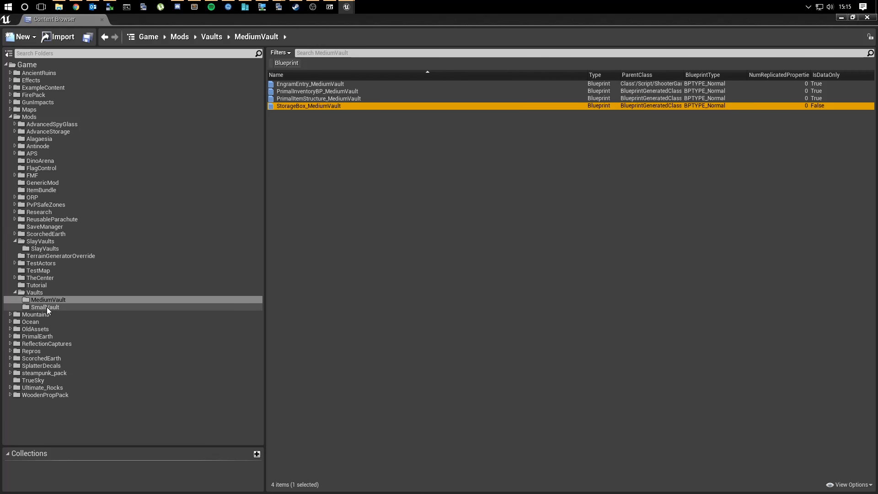
# - In EngramEntry_MediumVault, assign PrimalItemStructure_MediumVault as the Blue Print Entry
pyautogui.doubleClick(330, 84)
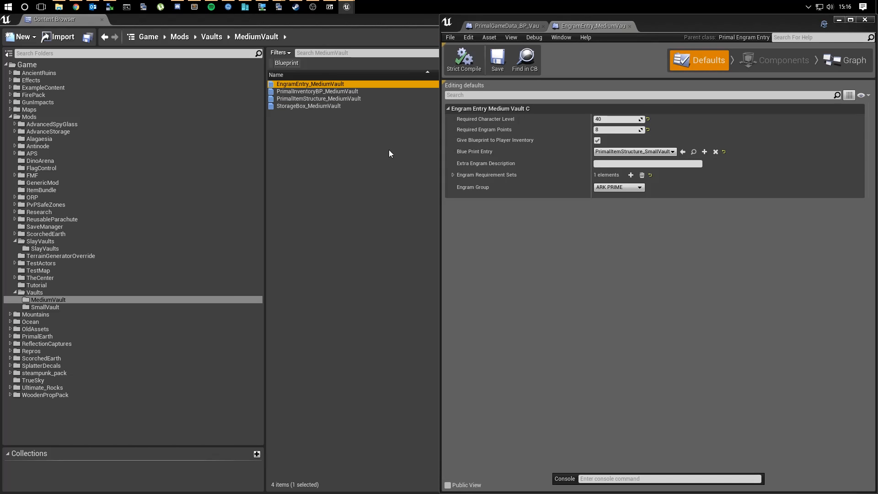
pyautogui.click(332, 99)
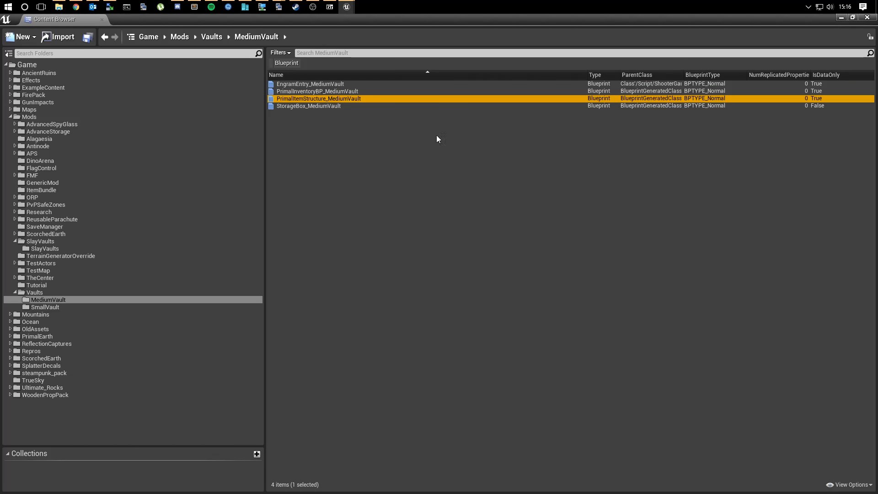
pyautogui.click(353, 8)
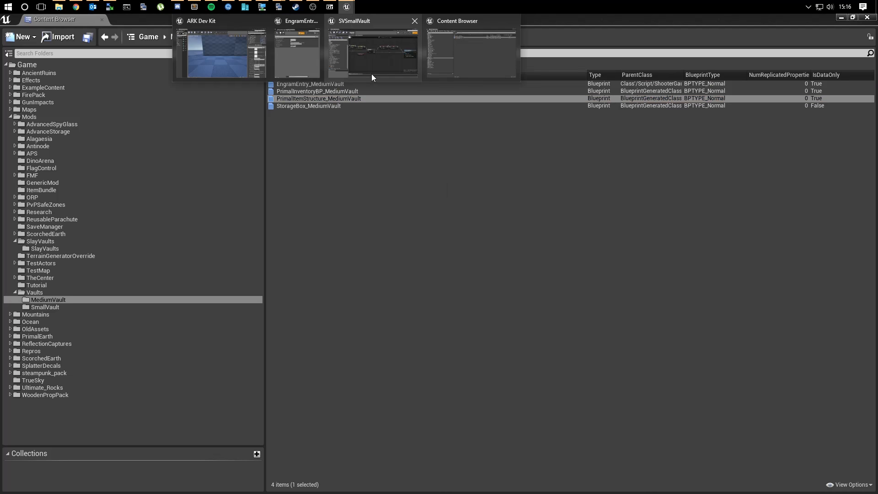
pyautogui.click(310, 63)
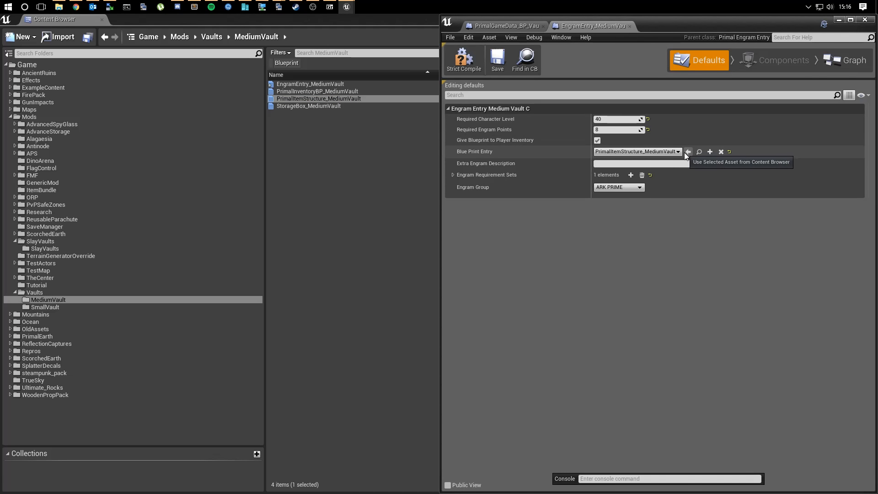
# - Set the medium vault engram's Required Character Level to 55 and Required Engram Points to 16
pyautogui.click(605, 120)
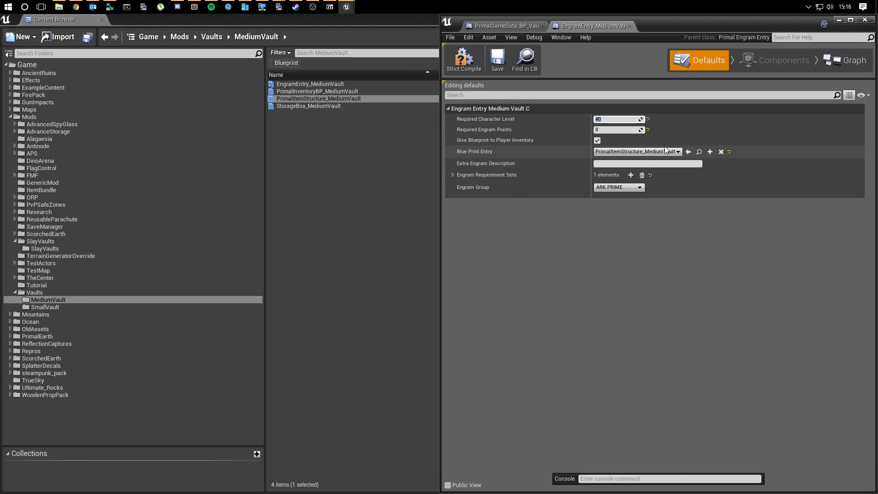
pyautogui.write('55')
pyautogui.press('Tab')
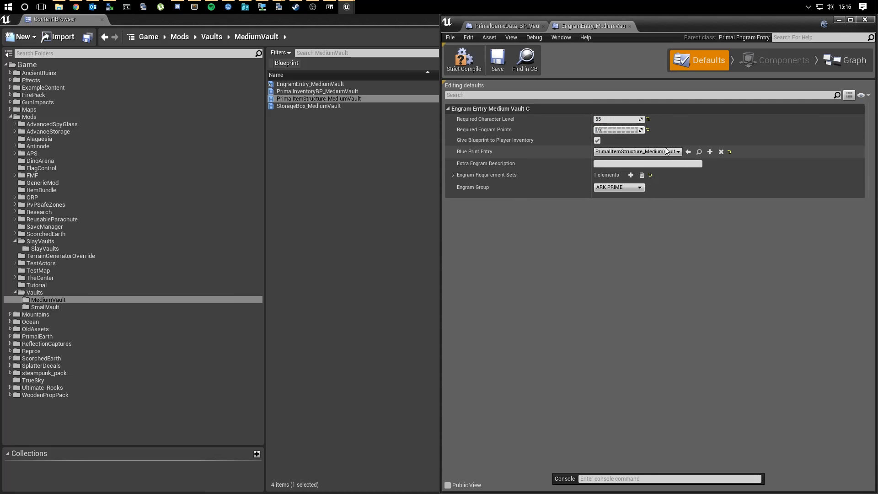
pyautogui.click(615, 274)
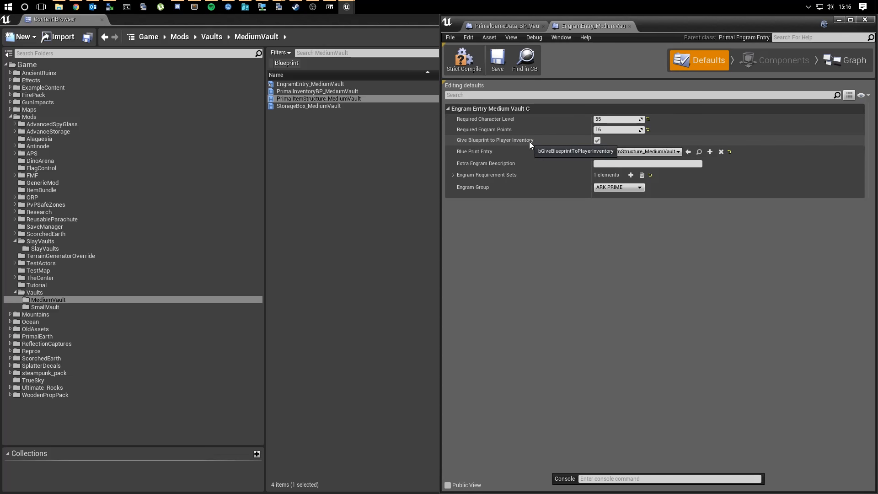
# - Make EngramEntry_SmallVault the required engram entry for the medium vault, then save and close the engram blueprint
pyautogui.click(454, 174)
pyautogui.click(458, 187)
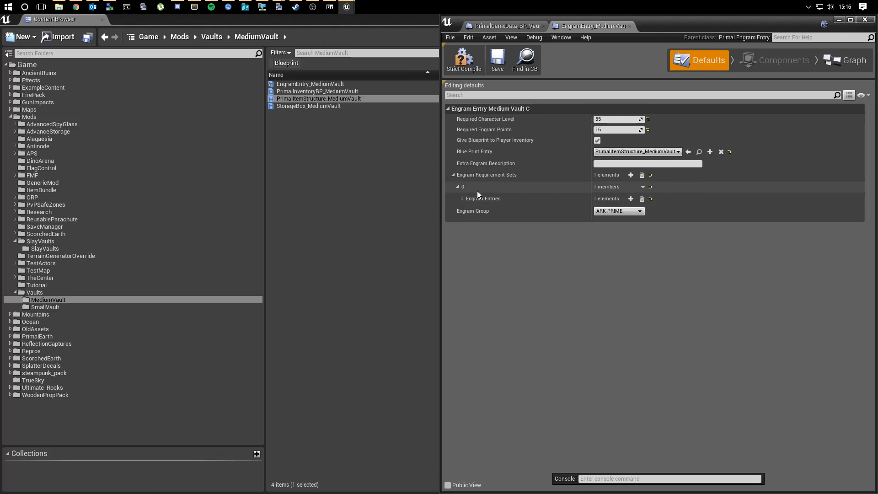
pyautogui.click(462, 199)
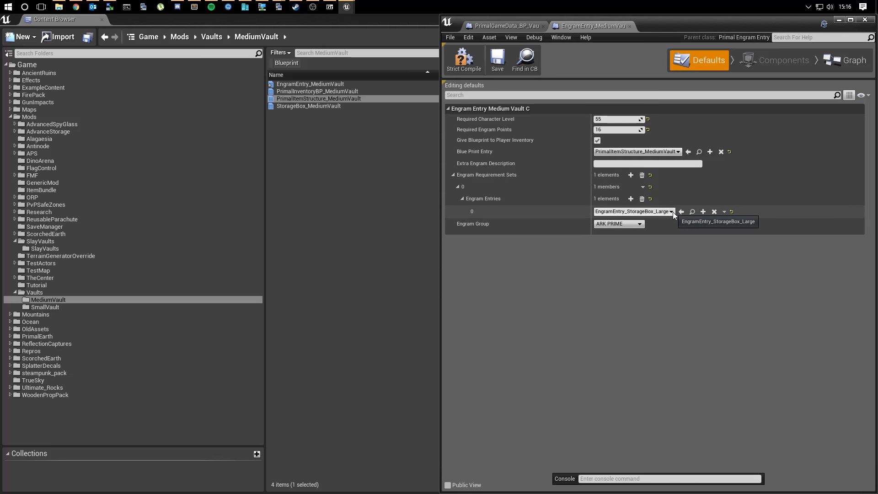
pyautogui.click(50, 307)
pyautogui.click(320, 85)
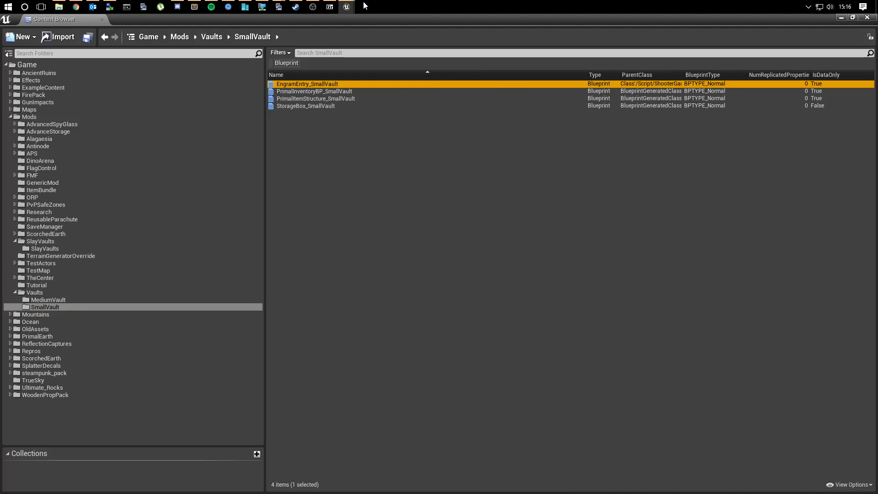
pyautogui.moveTo(346, 7)
pyautogui.click(299, 53)
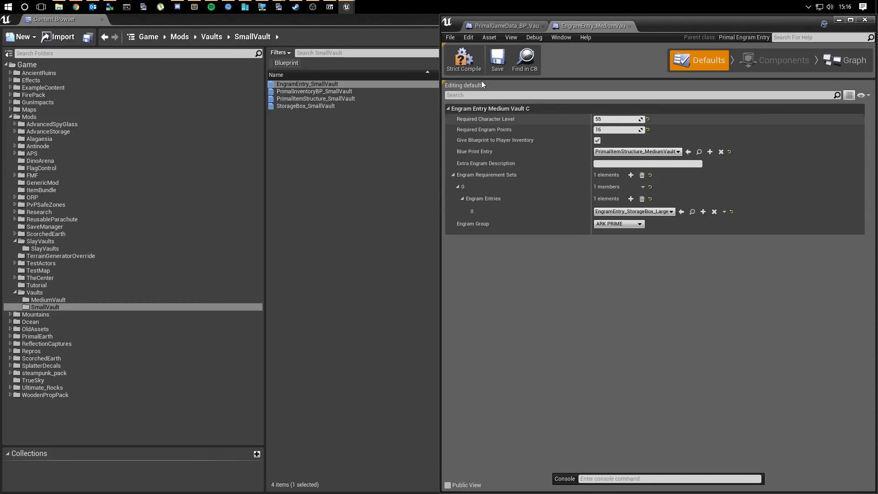
pyautogui.click(682, 212)
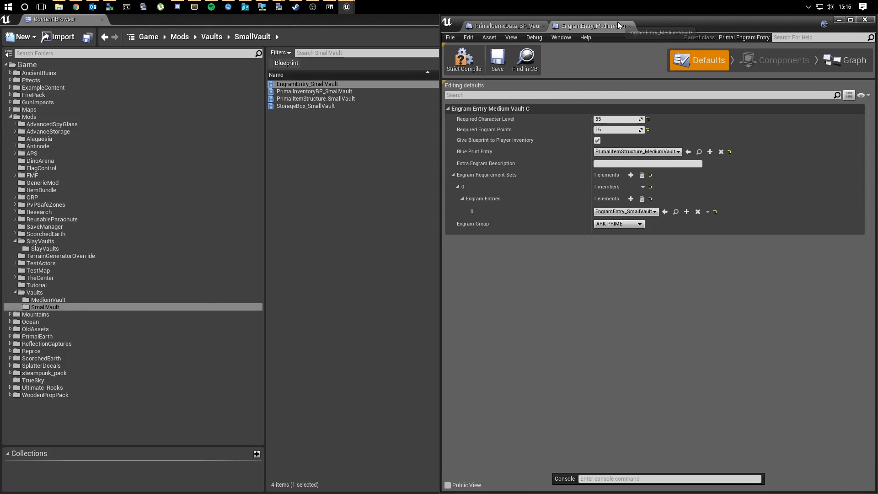
pyautogui.click(504, 61)
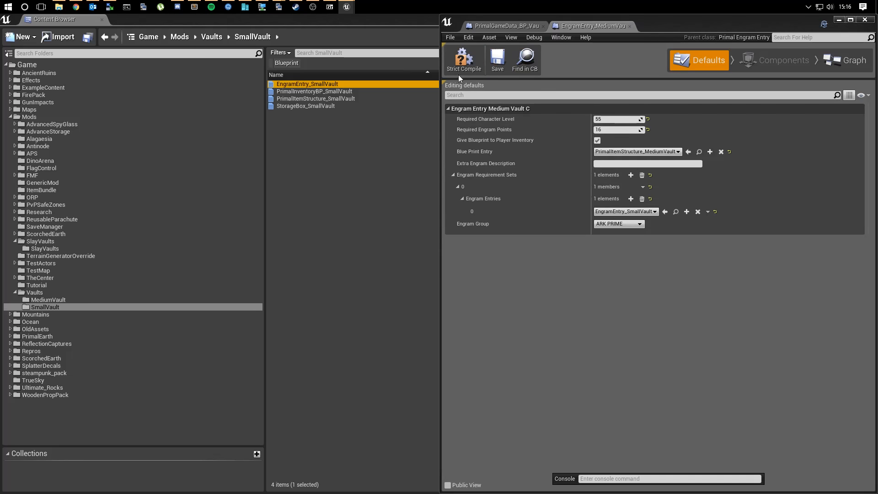
pyautogui.click(630, 27)
# - Open PrimalInventoryBP_MediumVault from the MediumVault folder and show only its modified properties
pyautogui.click(42, 299)
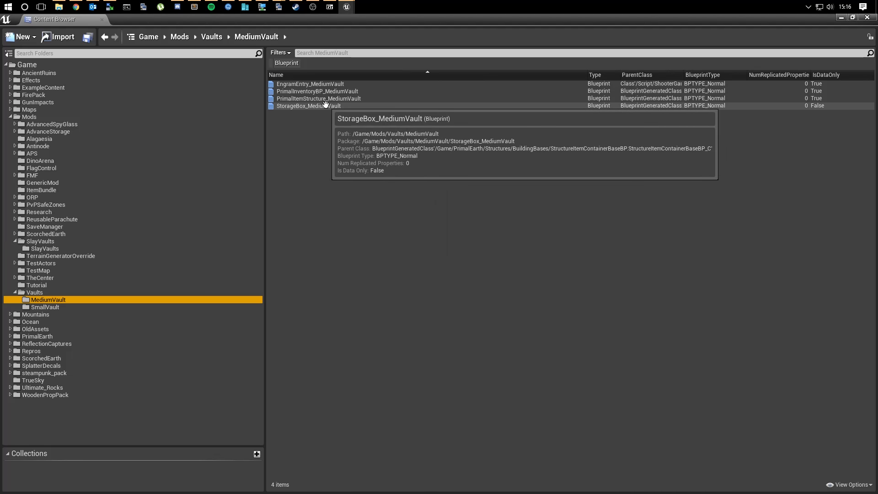
pyautogui.doubleClick(327, 91)
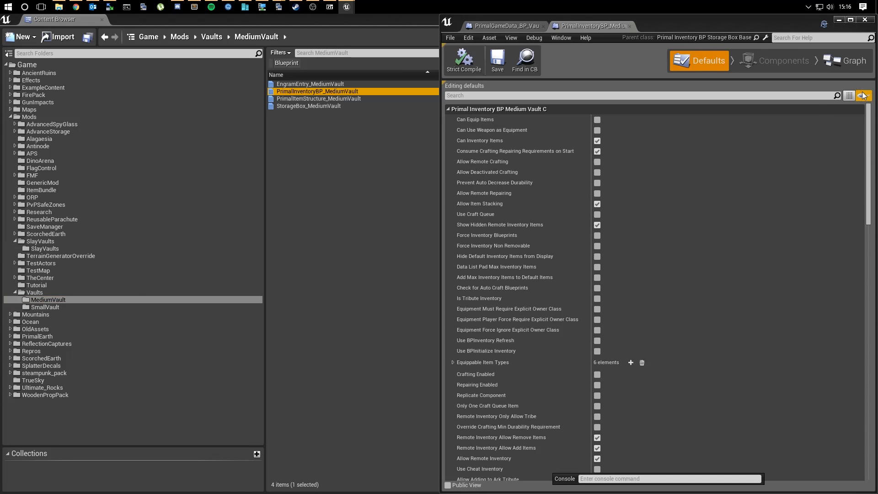
pyautogui.click(863, 95)
pyautogui.click(857, 107)
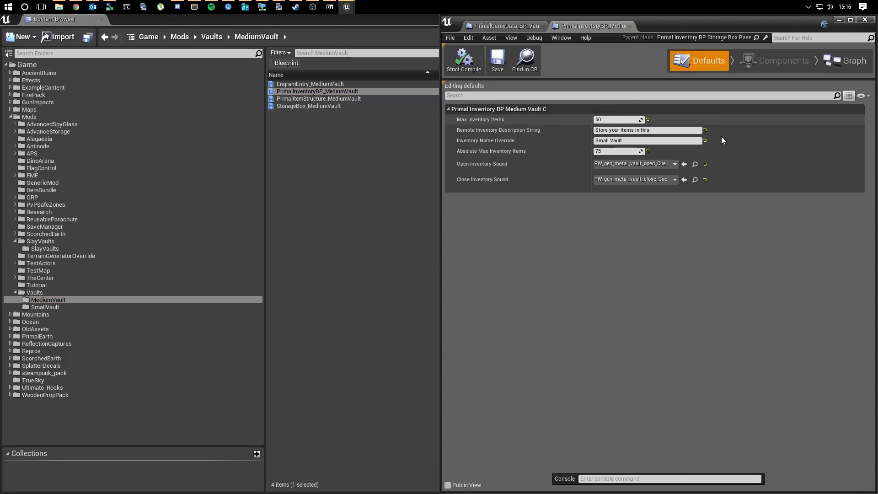
# - Set the medium vault inventory's Max Inventory Items to 75 and its Inventory Name Override to "Medium Vault"
pyautogui.click(614, 119)
pyautogui.write('100')
pyautogui.press('Tab')
pyautogui.press('Tab')
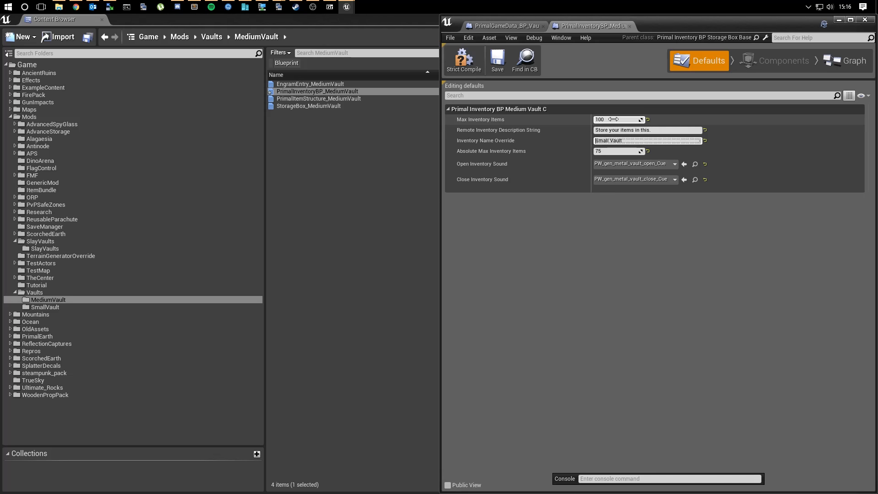
pyautogui.press('Delete')
pyautogui.press('Delete')
pyautogui.press('Delete')
pyautogui.click(613, 119)
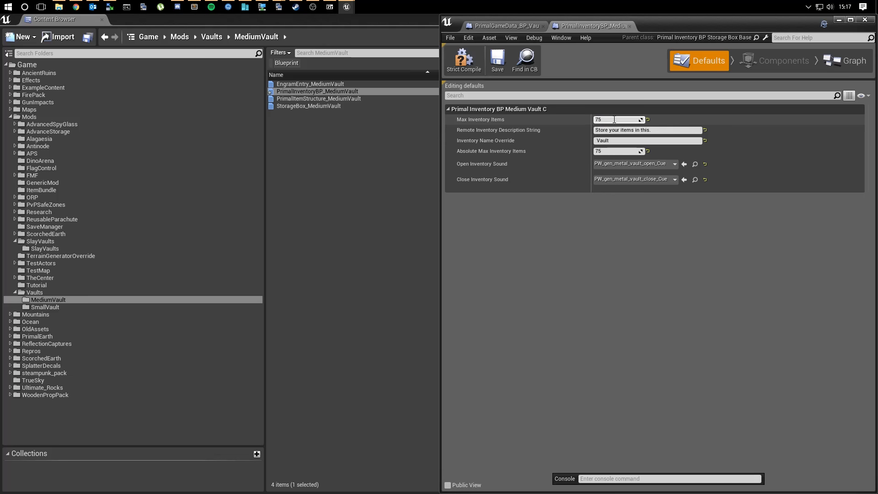
pyautogui.write('75')
pyautogui.press('Tab')
pyautogui.press('Tab')
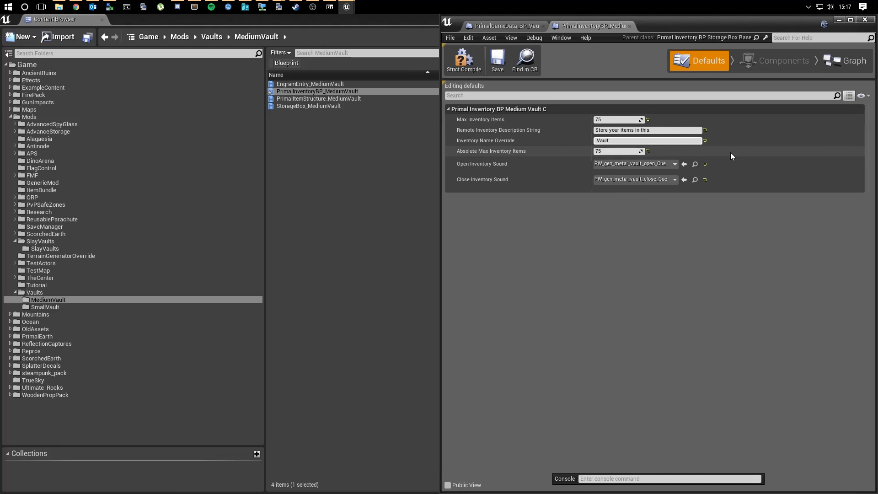
pyautogui.write('Medium')
# - Set Absolute Max Inventory Items to 100, then save and close the medium vault's inventory blueprint
pyautogui.click(614, 152)
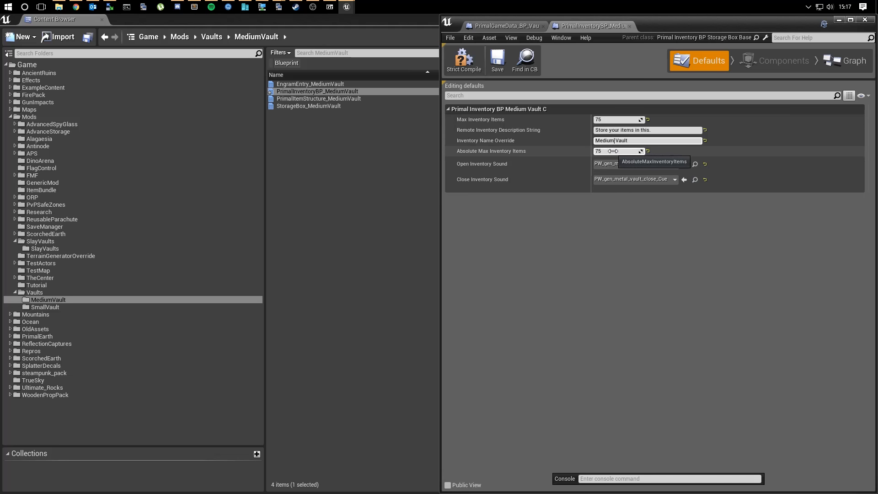
pyautogui.write('7')
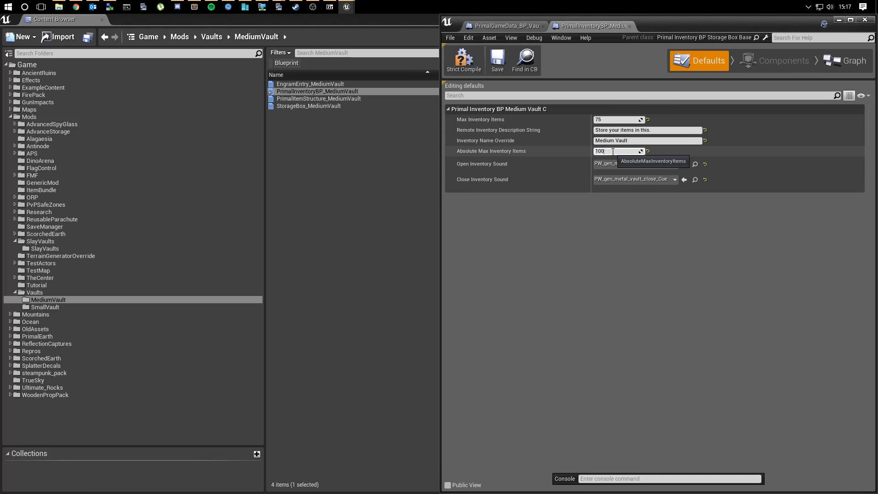
pyautogui.press('Return')
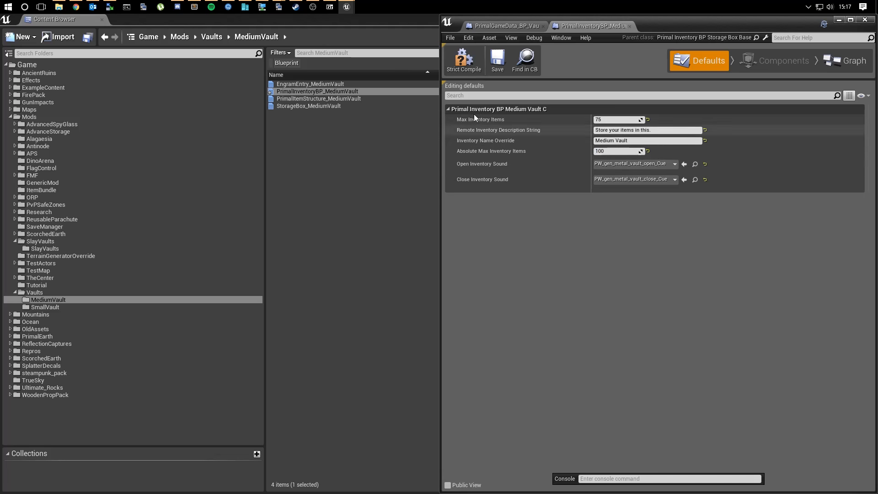
pyautogui.click(498, 59)
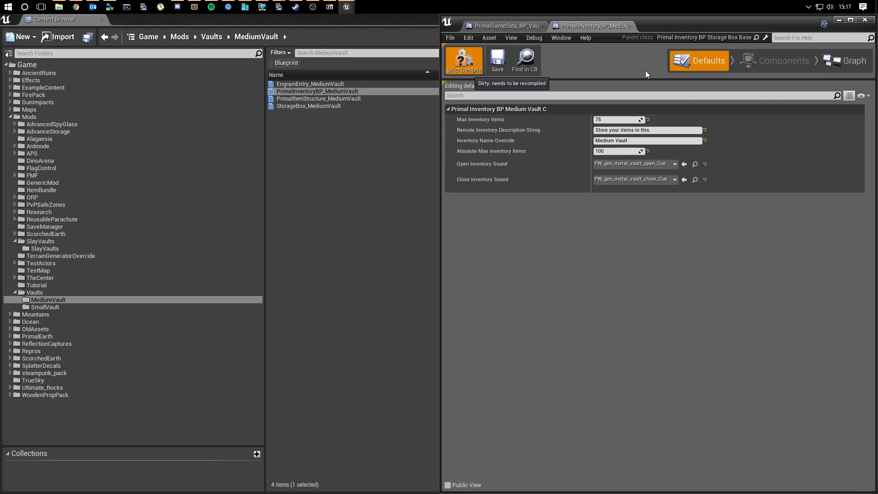
pyautogui.click(630, 26)
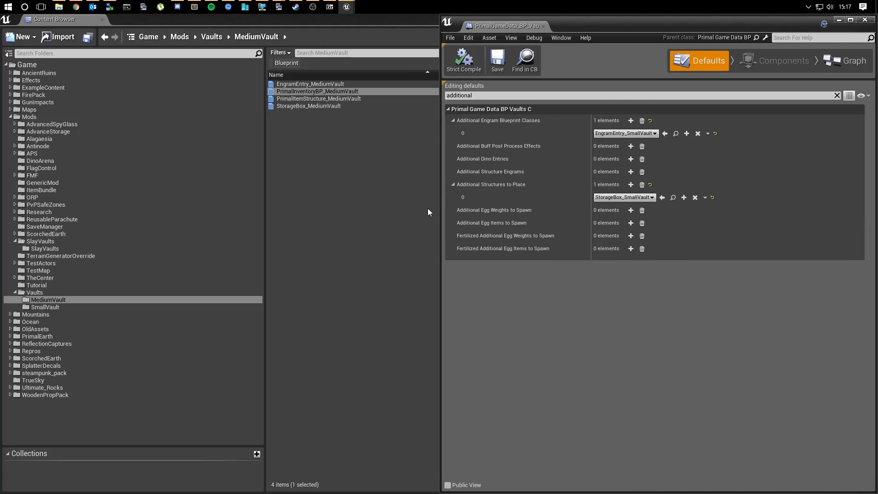
# - Open PrimalItemStructure_MediumVault and show only its modified properties
pyautogui.click(336, 98)
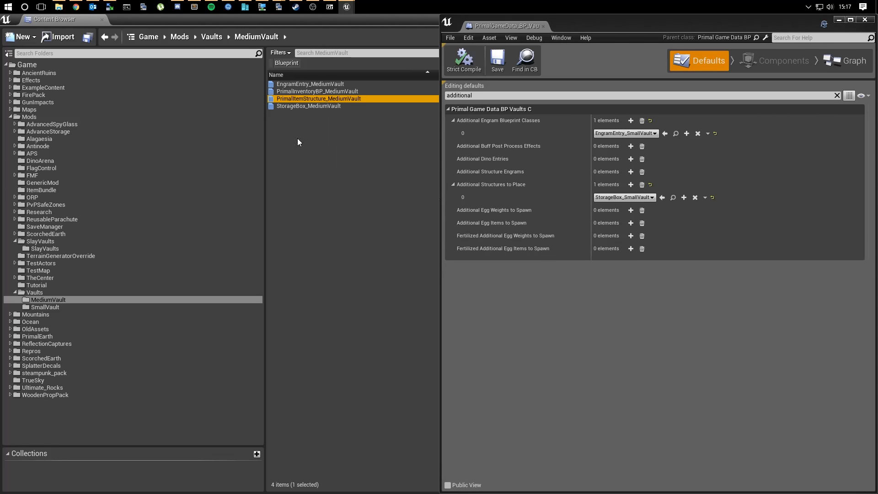
pyautogui.click(862, 96)
pyautogui.click(849, 109)
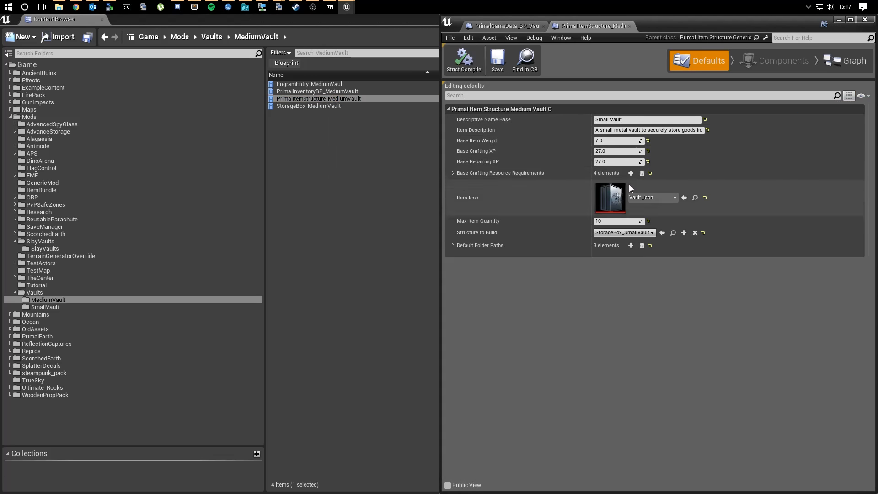
# - Set the Descriptive Name Base of PrimalItemStructure_MediumVault to "Medium Vault"
pyautogui.click(605, 119)
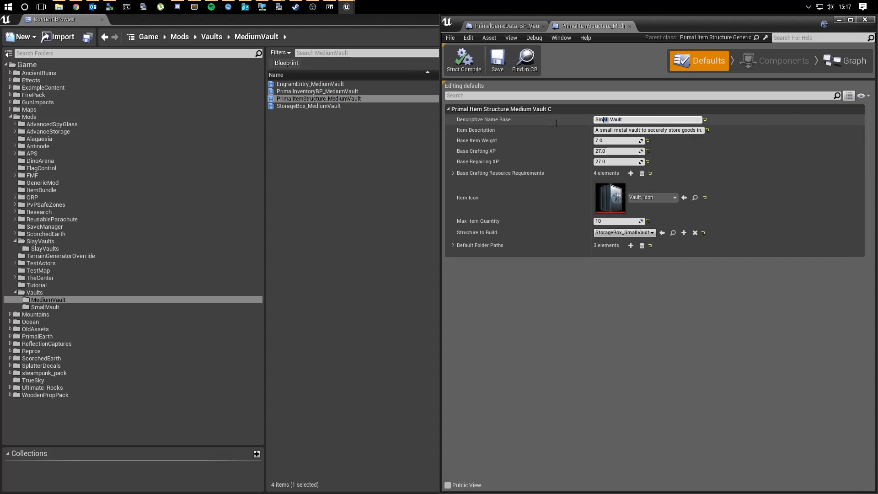
pyautogui.press('BackSpace')
pyautogui.press('BackSpace')
pyautogui.press('Delete')
pyautogui.press('Delete')
pyautogui.press('Delete')
pyautogui.write('MEdium')
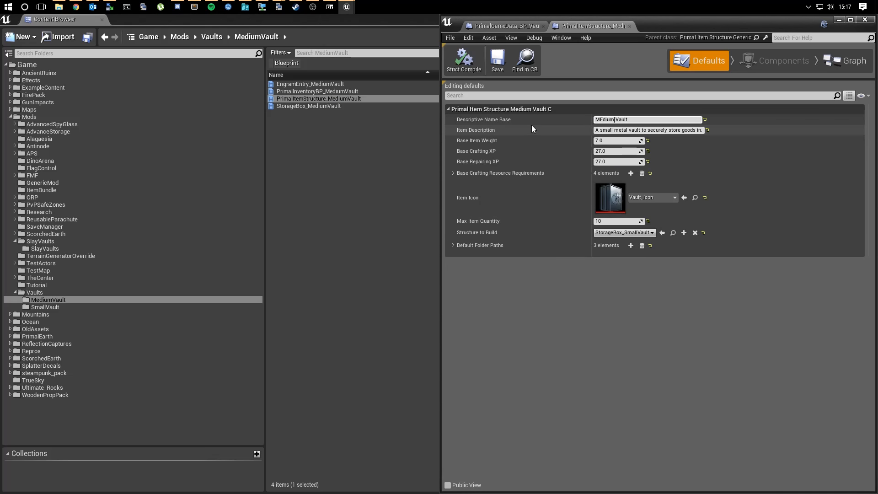
pyautogui.press('Left')
pyautogui.press('BackSpace')
pyautogui.write('e')
# - Change the Item Description so it reads "A medium metal vault to securely store goods in."
pyautogui.doubleClick(602, 130)
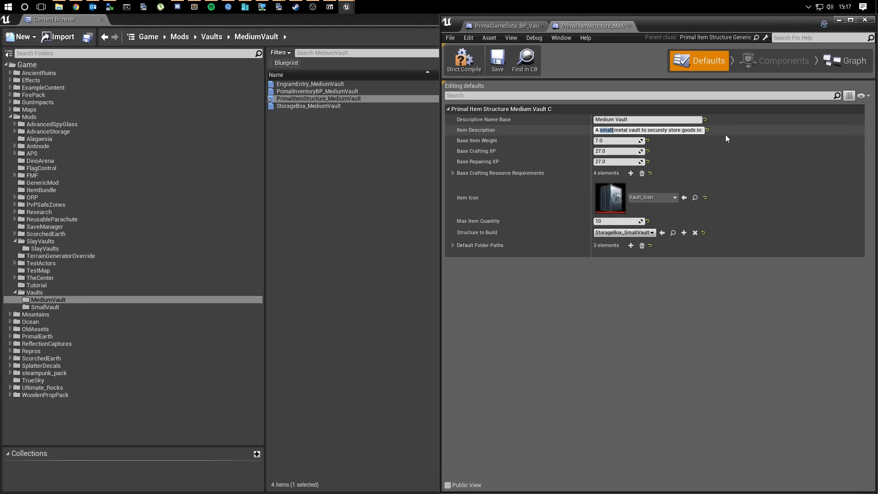
pyautogui.write('medium')
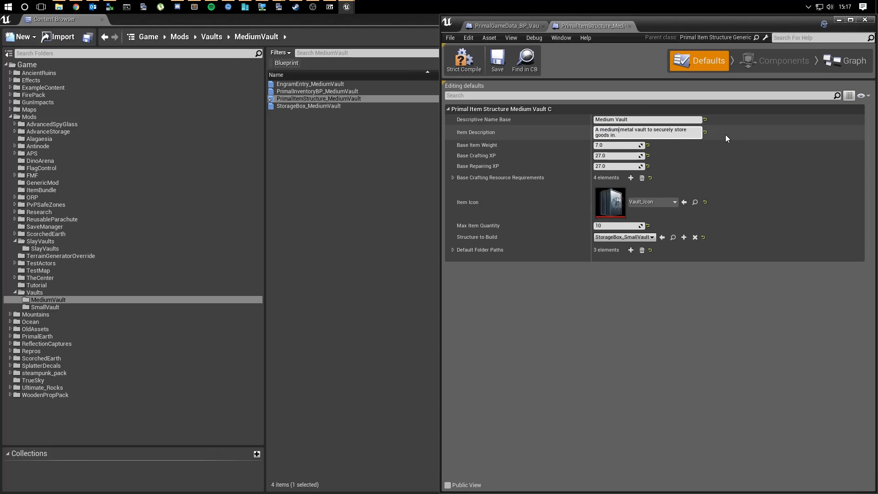
pyautogui.press('Return')
# - Set the medium vault item's Base Item Weight to 10 and both Base Crafting XP and Base Repairing XP to 41
pyautogui.click(608, 143)
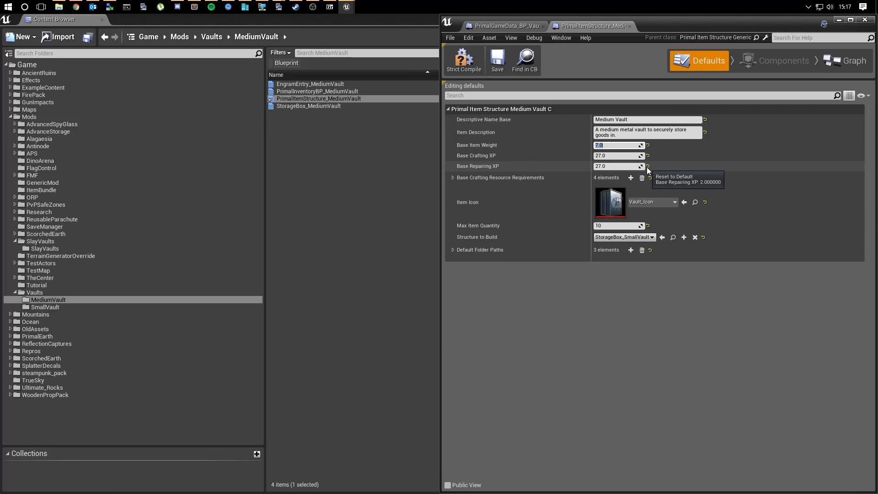
pyautogui.write('10')
pyautogui.press('Tab')
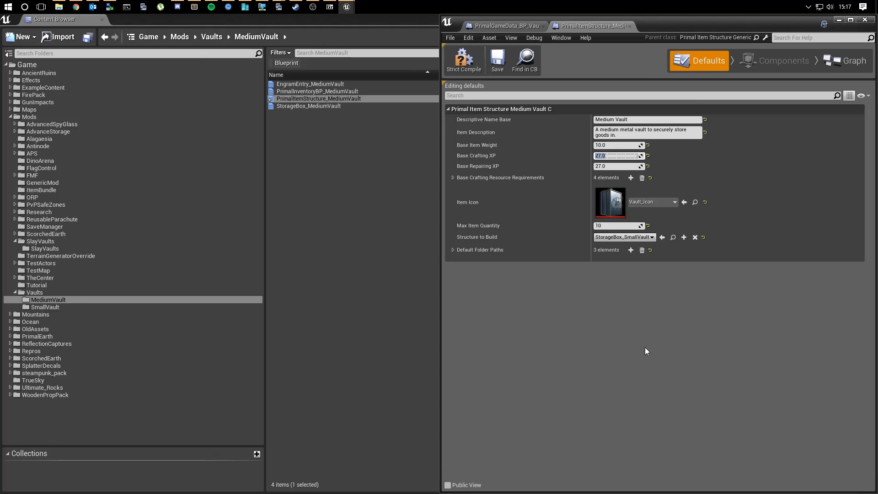
pyautogui.write('41')
pyautogui.press('Tab')
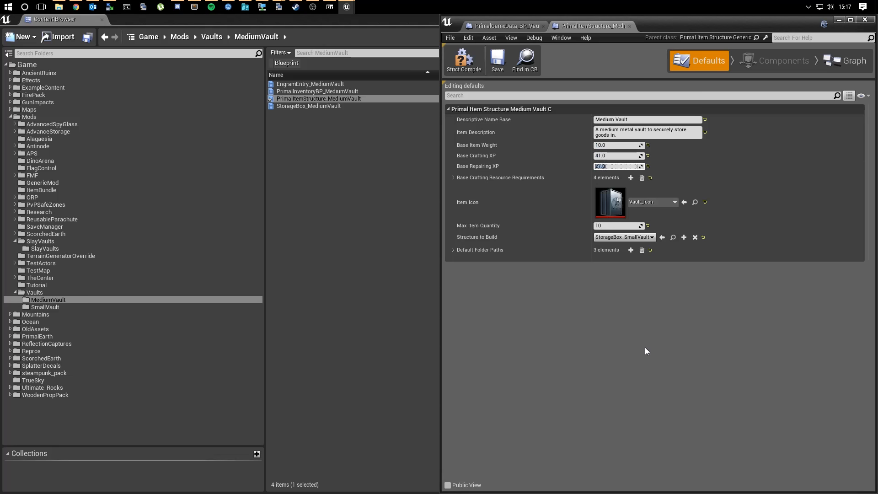
pyautogui.write('41')
pyautogui.press('Tab')
# - Assign StorageBox_MediumVault as the item's Structure to Build
pyautogui.click(325, 107)
pyautogui.click(346, 7)
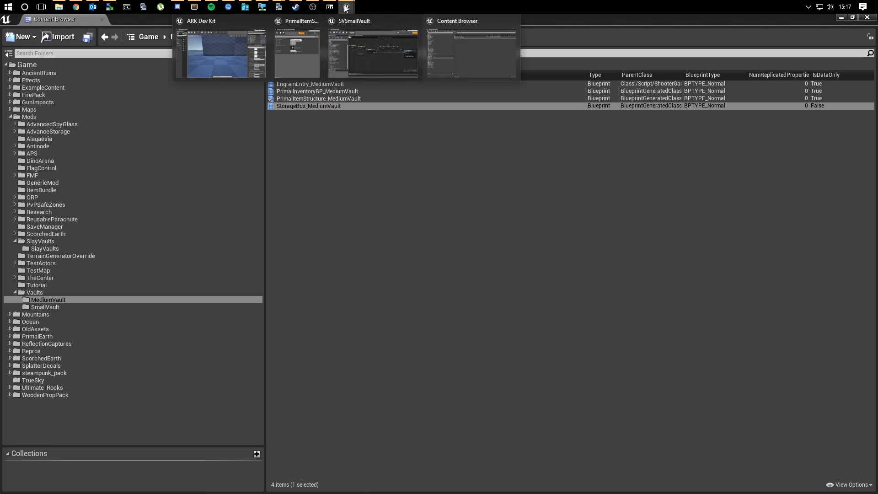
pyautogui.click(297, 53)
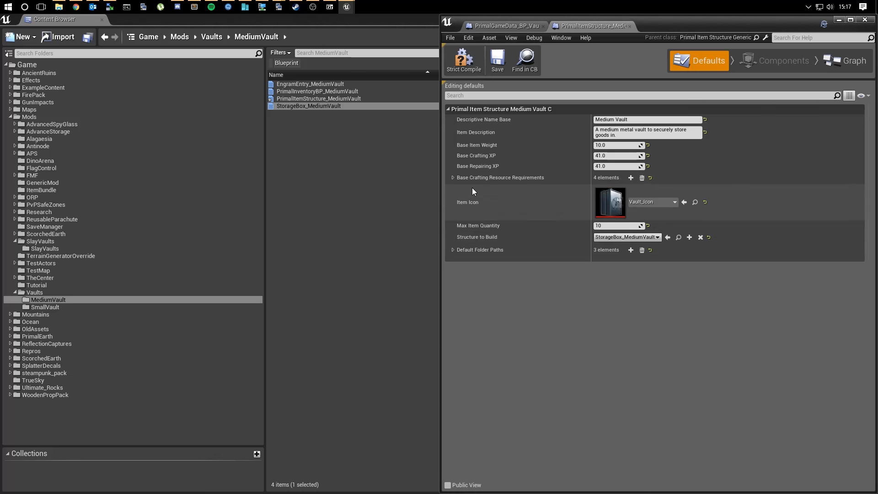
# - Set the Base Crafting Resource Requirements to 150 metal ingots, 30 chitin paste, 15 oil and 30 polymer
pyautogui.click(452, 177)
pyautogui.click(457, 189)
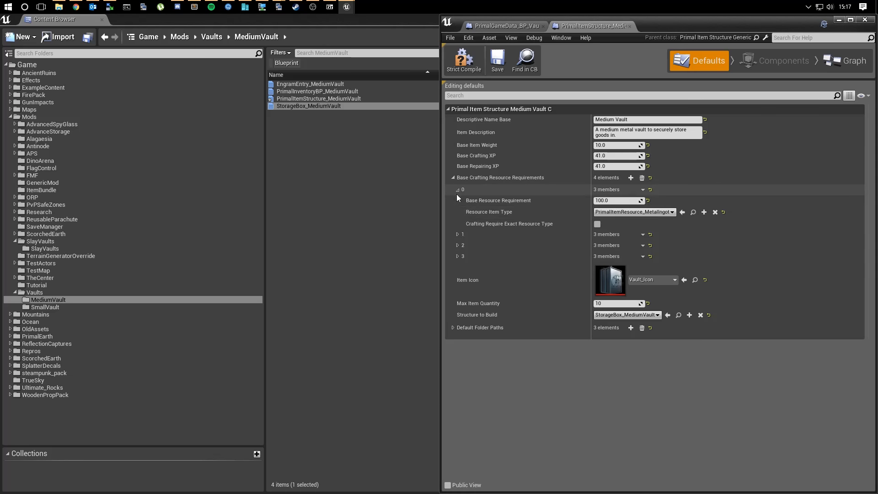
pyautogui.click(458, 234)
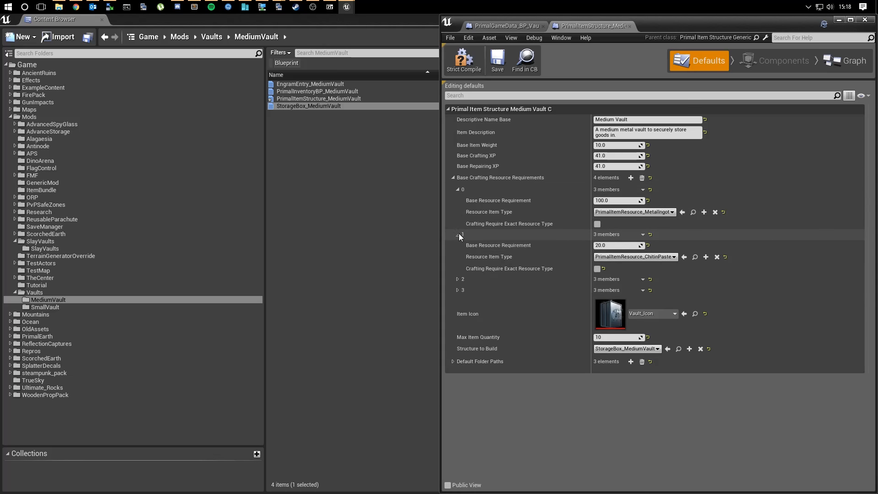
pyautogui.click(458, 279)
pyautogui.click(458, 323)
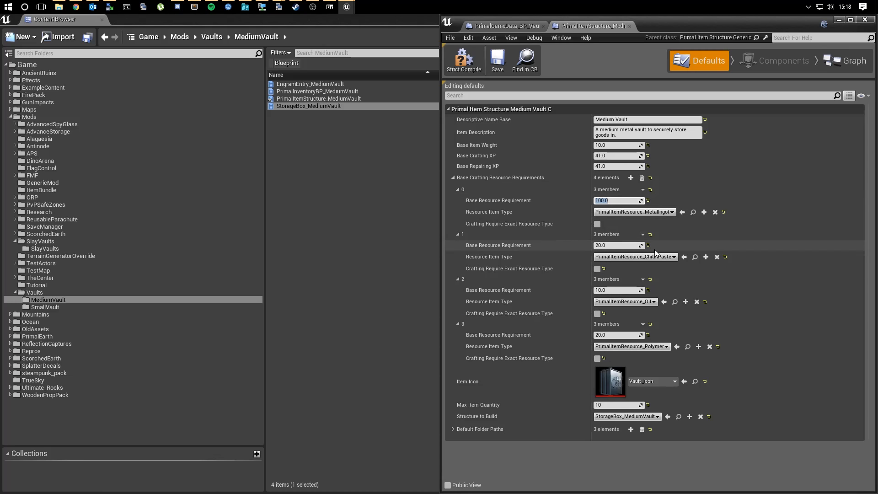
pyautogui.write('150')
pyautogui.press('Tab')
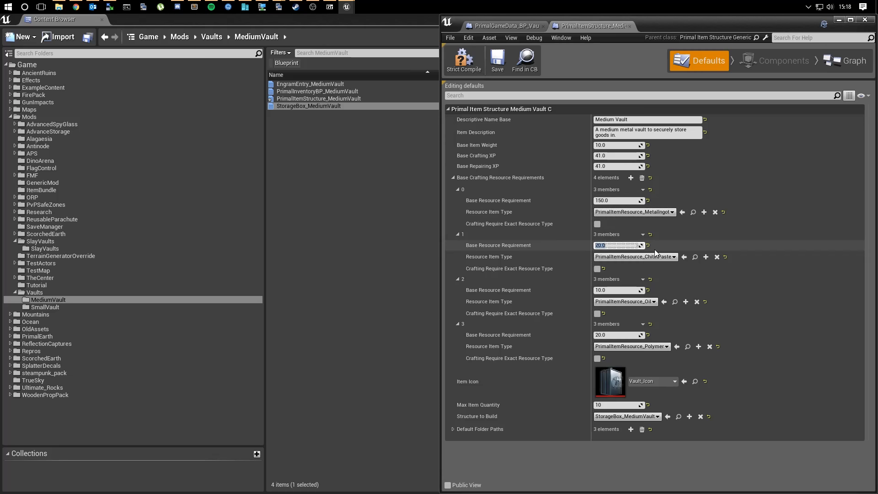
pyautogui.write('30')
pyautogui.press('Tab')
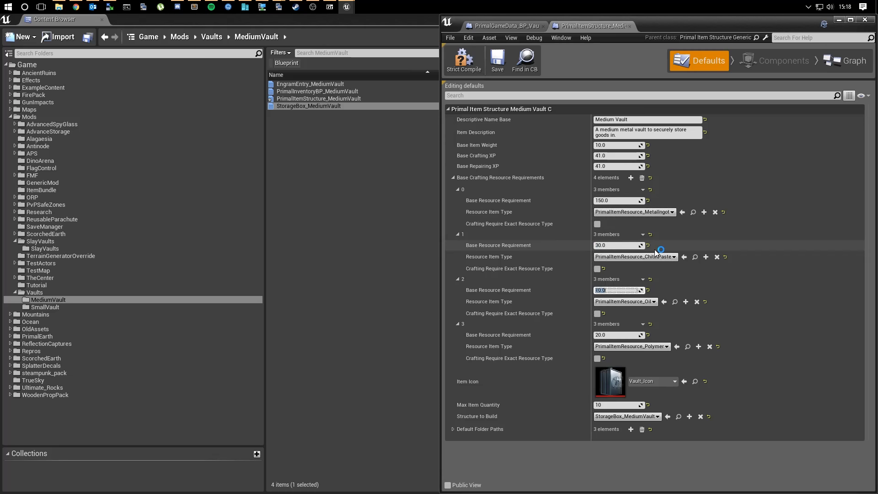
pyautogui.write('15')
pyautogui.press('Tab')
pyautogui.write('30')
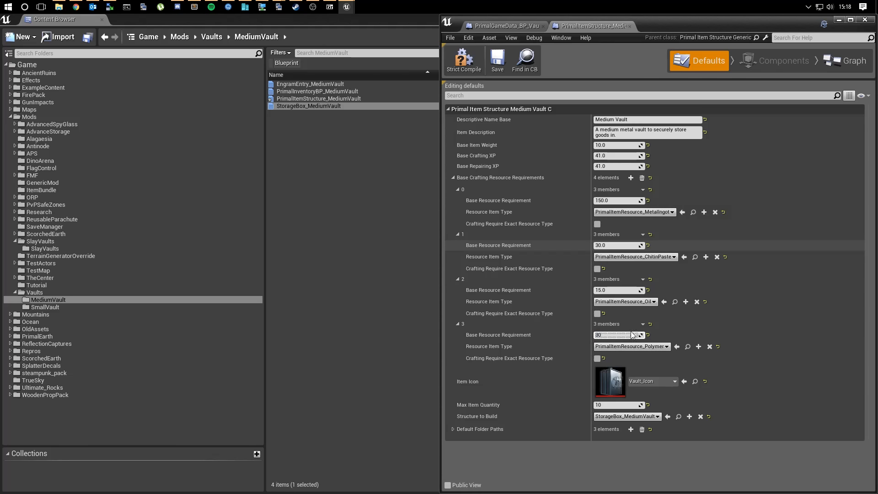
pyautogui.click(600, 465)
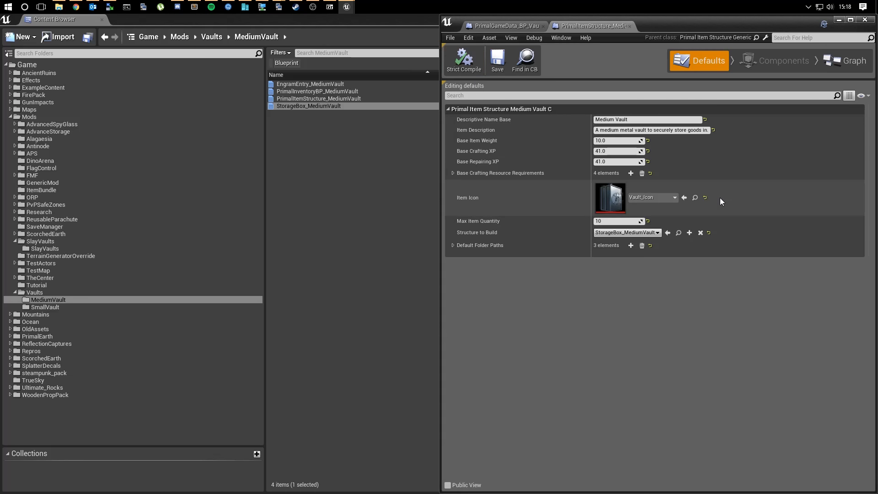
# - Close PrimalItemStructure_MediumVault and open the components of StorageBox_MediumVault
pyautogui.click(630, 26)
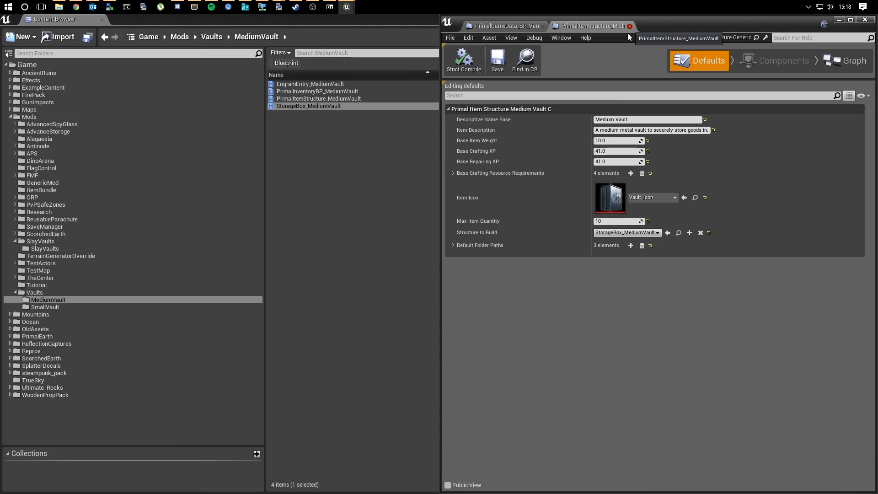
pyautogui.click(310, 107)
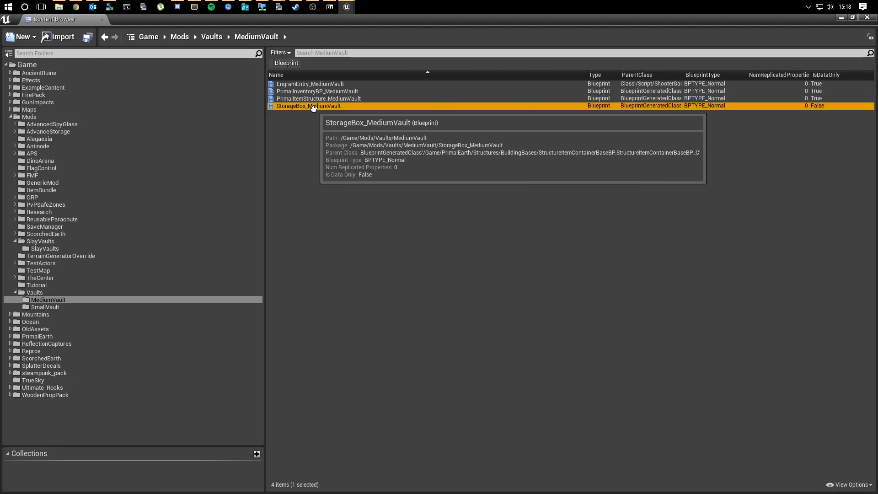
pyautogui.press('Return')
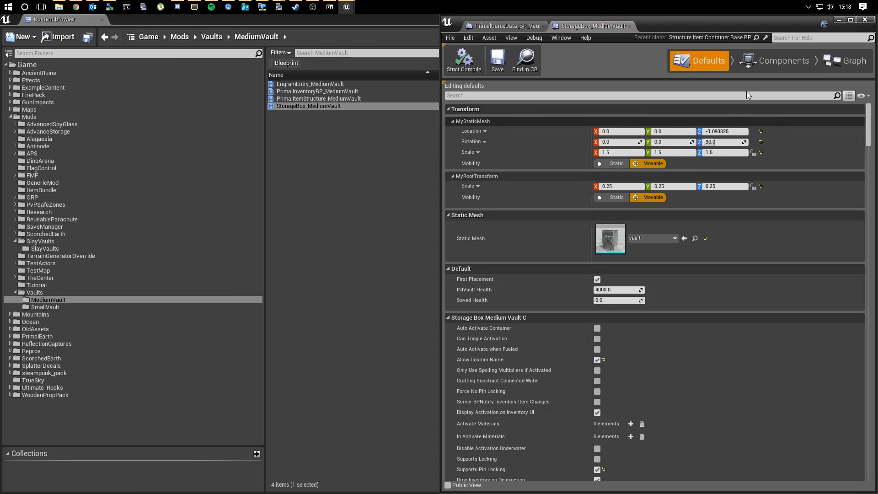
pyautogui.click(774, 61)
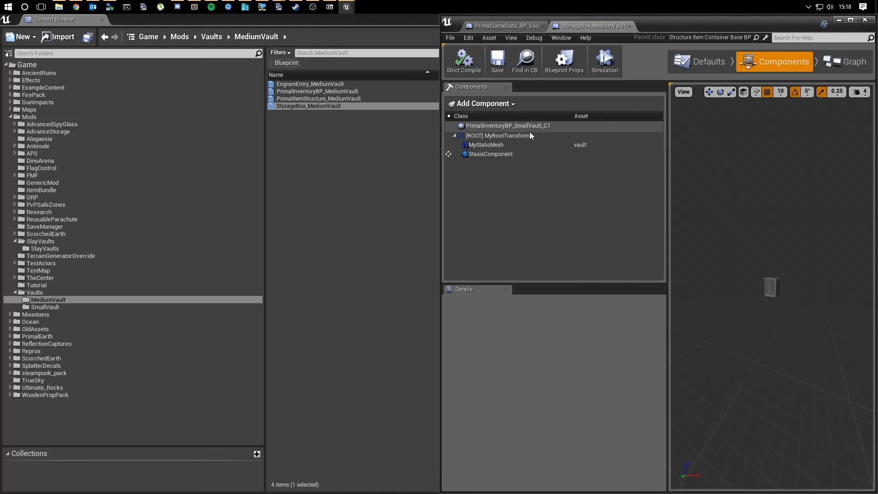
# - Set the scale of the MyRootTransform component to 0.5 on X, Y and Z
pyautogui.click(512, 136)
pyautogui.click(545, 377)
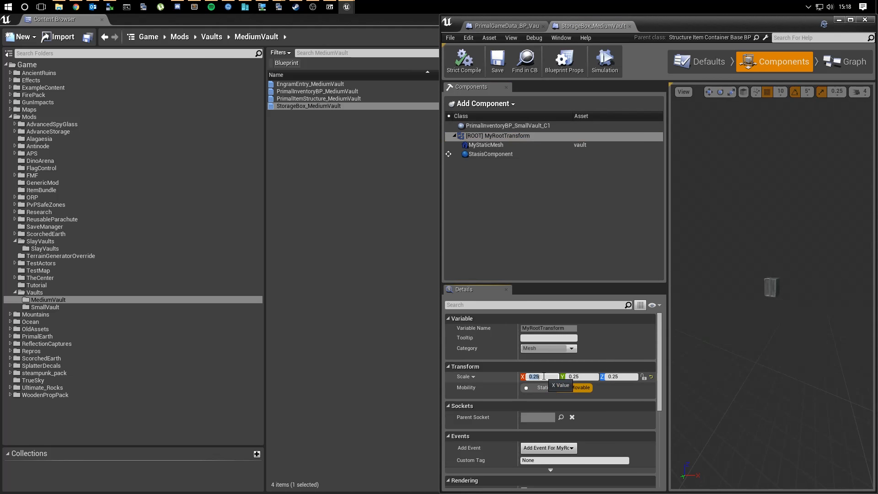
pyautogui.write('0.5')
pyautogui.press('Tab')
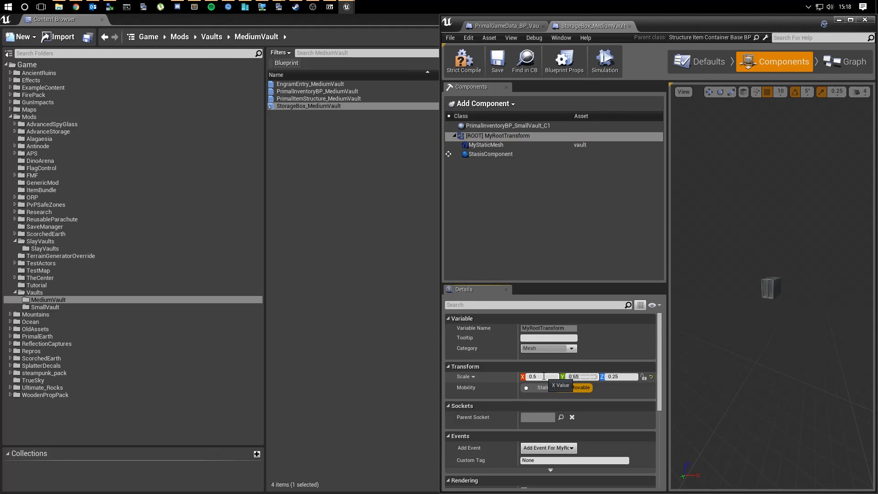
pyautogui.press('Tab')
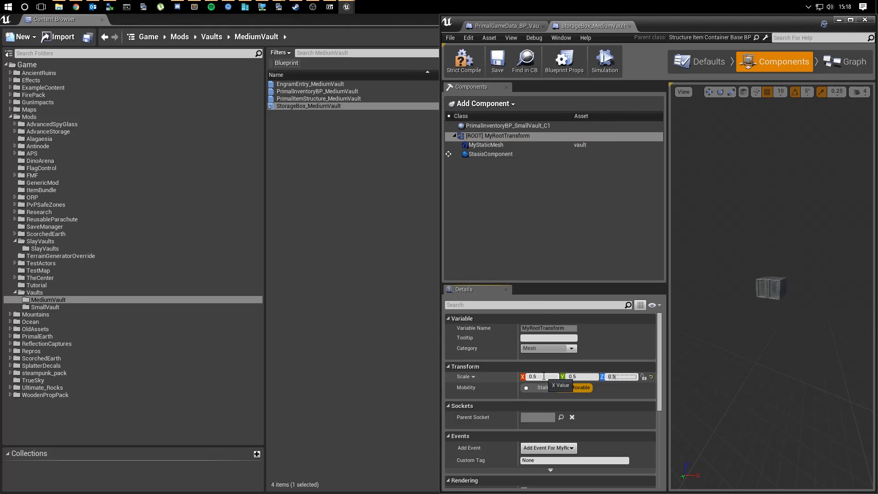
pyautogui.write('0.5')
pyautogui.press('Return')
# - Replace the small vault inventory component with Primal Inventory BP Medium Vault C and save the blueprint
pyautogui.click(540, 126)
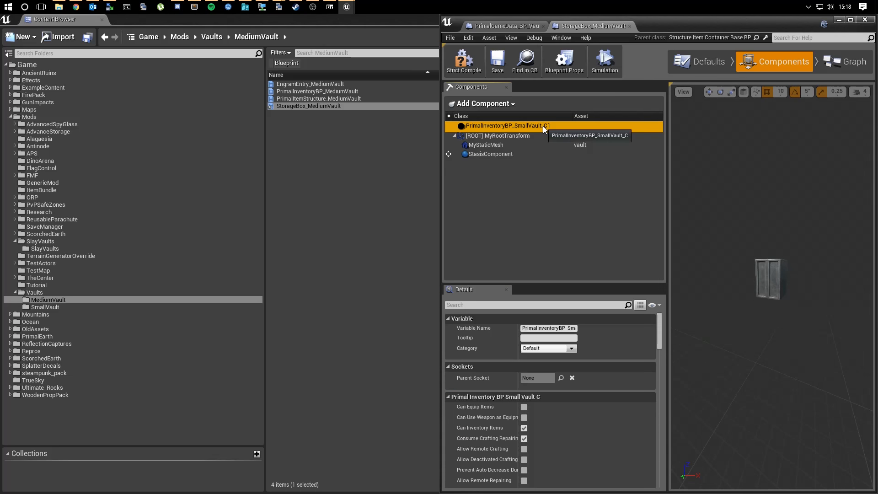
pyautogui.press('Delete')
pyautogui.click(488, 108)
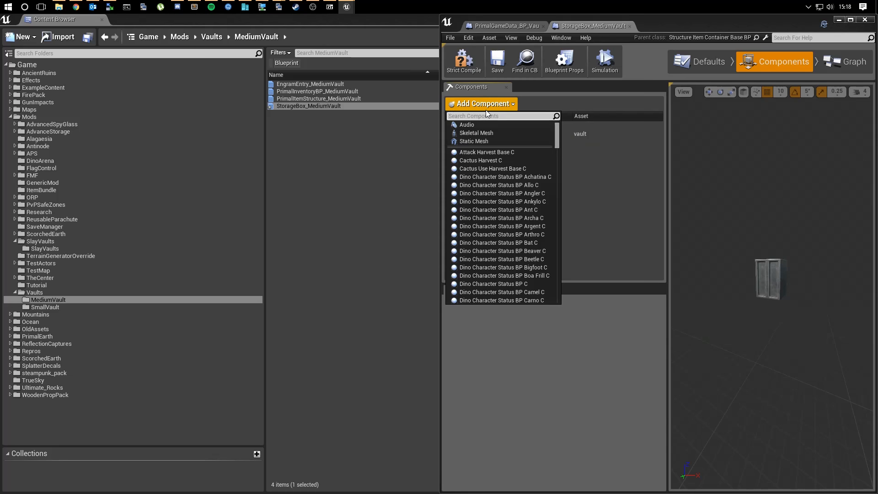
pyautogui.write('medium')
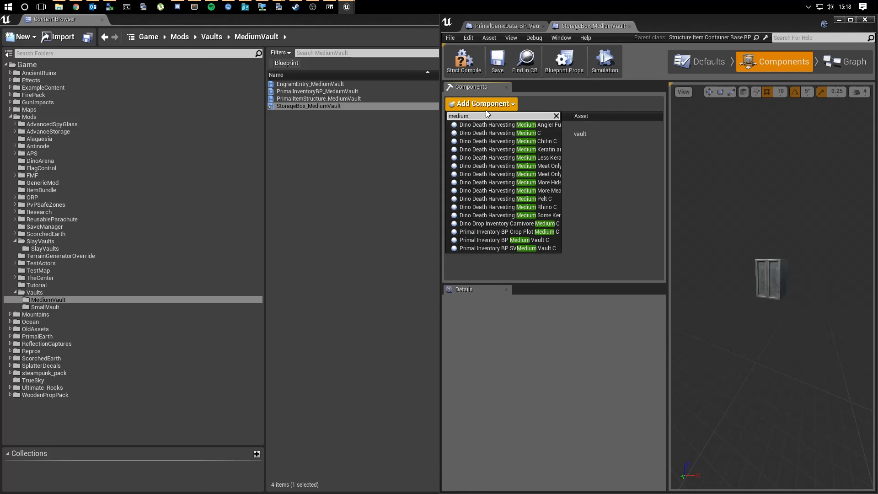
pyautogui.write(' vault')
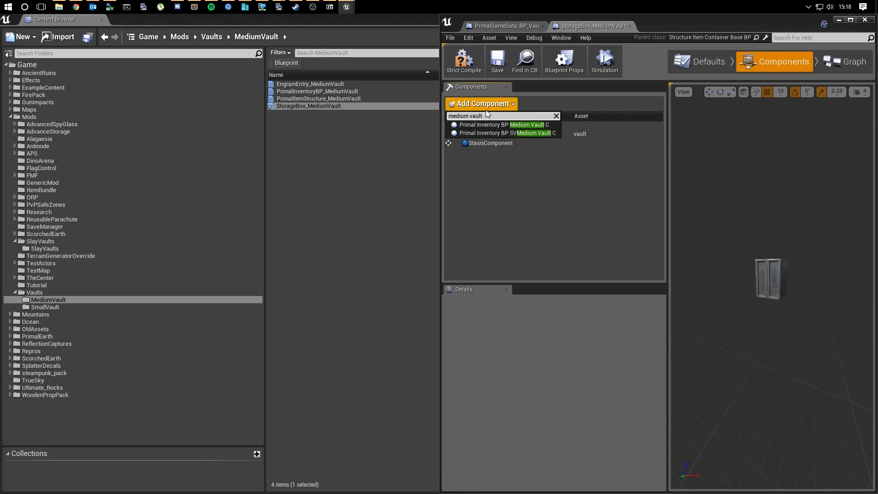
pyautogui.click(534, 124)
pyautogui.click(599, 229)
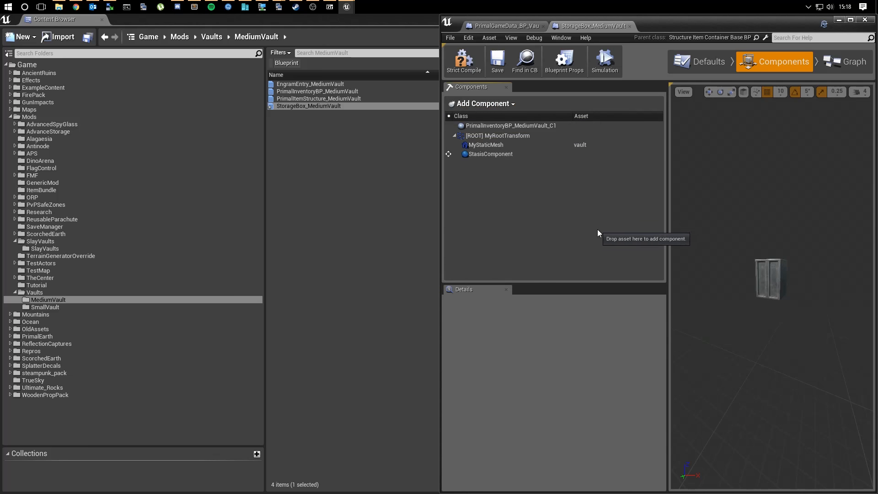
pyautogui.click(499, 64)
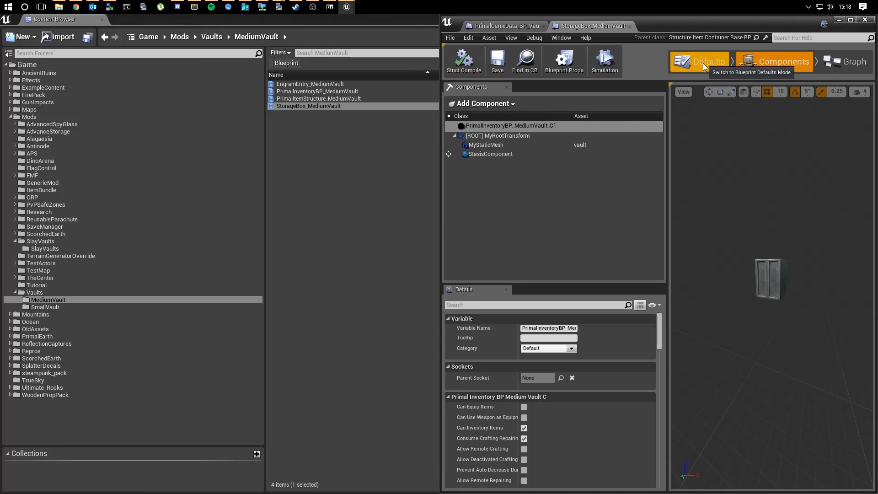
# - Show only the modified properties in the defaults of StorageBox_MediumVault
pyautogui.click(704, 63)
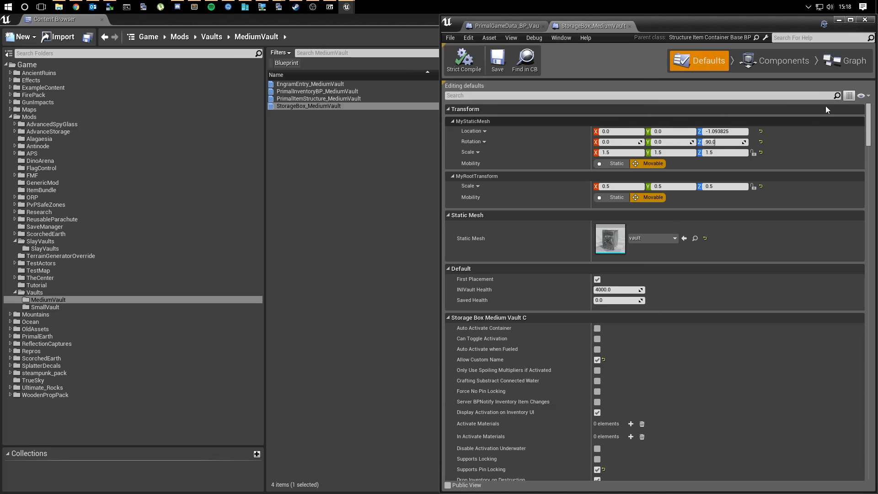
pyautogui.click(852, 97)
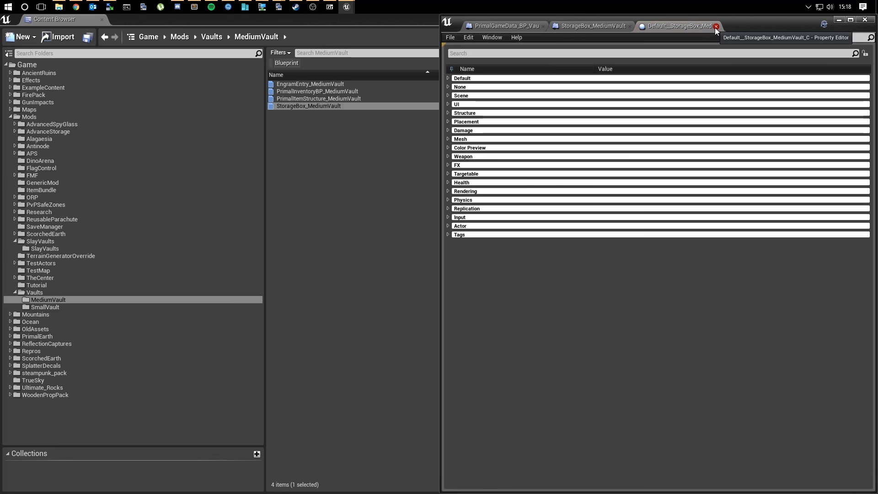
pyautogui.click(716, 27)
pyautogui.click(869, 99)
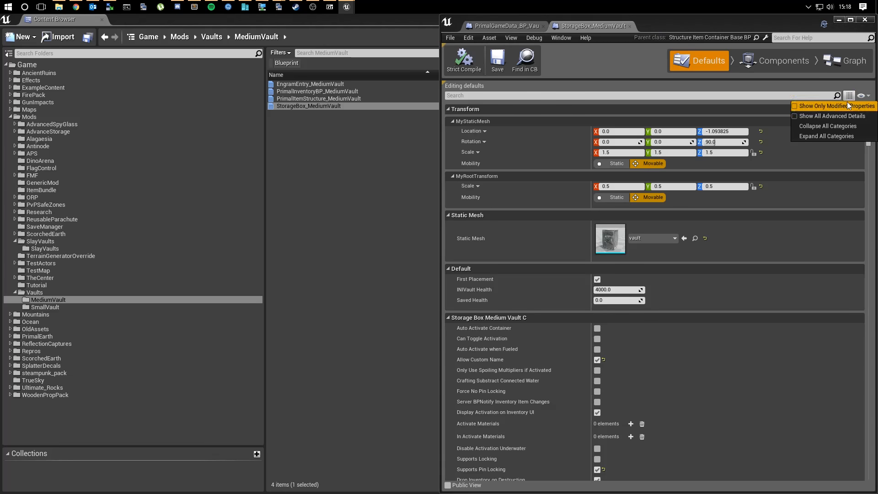
pyautogui.click(741, 114)
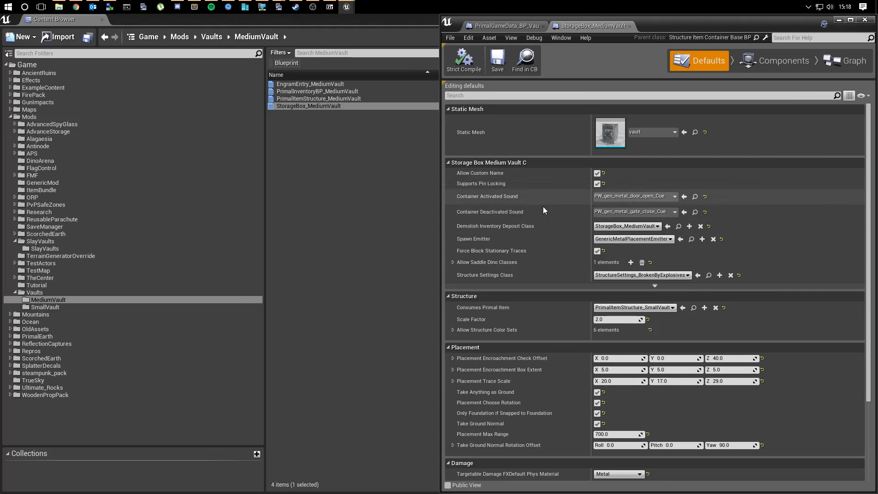
# - Set Consumes Primal Item of StorageBox_MediumVault to PrimalItemStructure_MediumVault
pyautogui.scroll(-1, 547, 217)
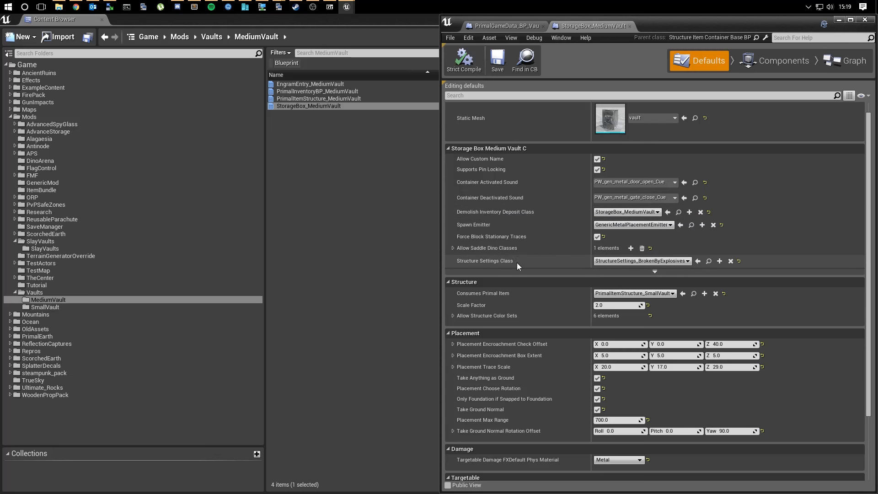
pyautogui.scroll(-2, 657, 208)
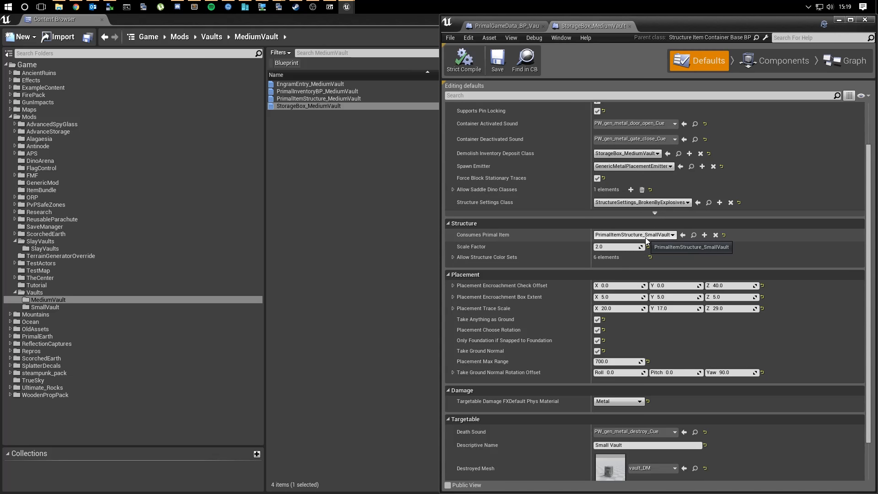
pyautogui.click(320, 99)
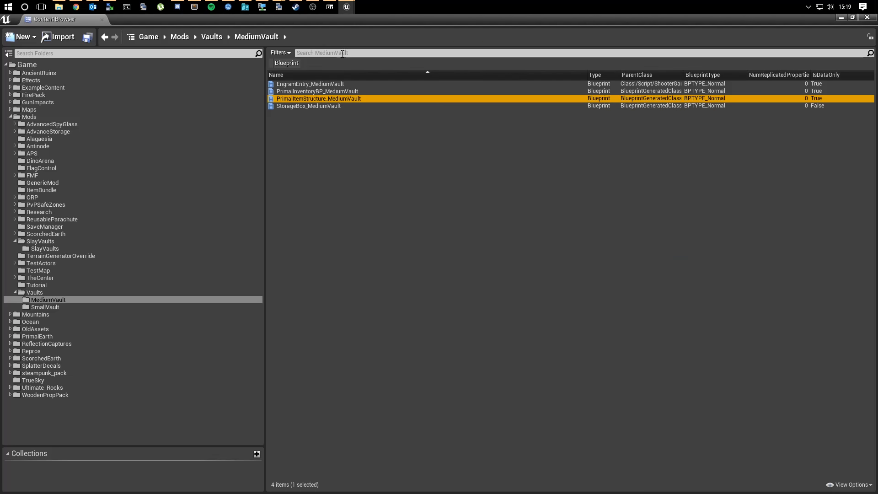
pyautogui.moveTo(349, 12)
pyautogui.click(305, 57)
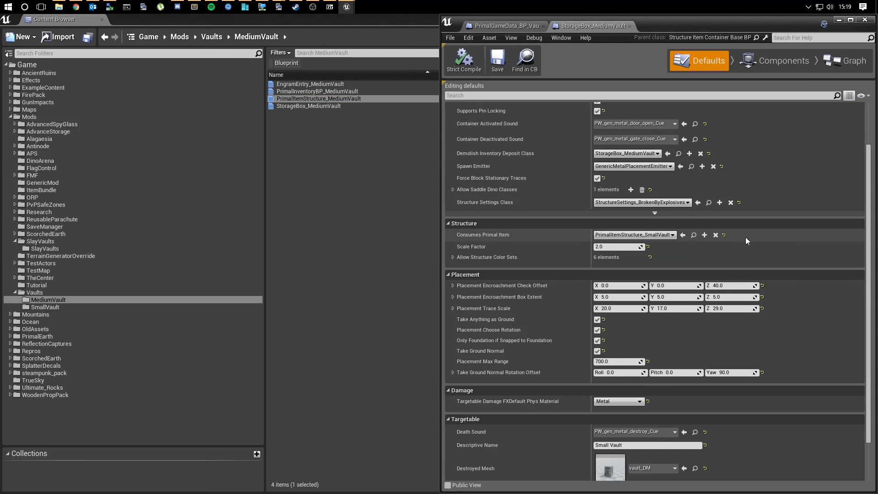
pyautogui.click(684, 236)
# - Set the descriptive name of StorageBox_MediumVault to Medium Vault and its health to 25000
pyautogui.scroll(-2, 532, 252)
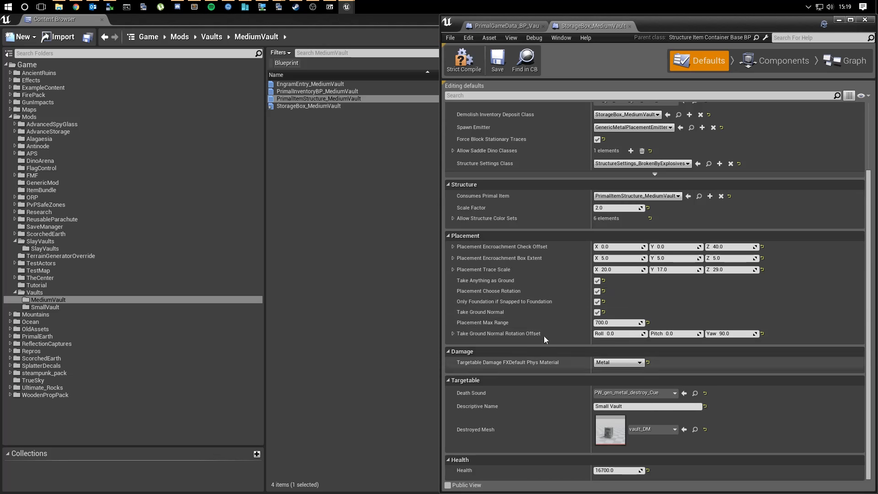
pyautogui.doubleClick(604, 407)
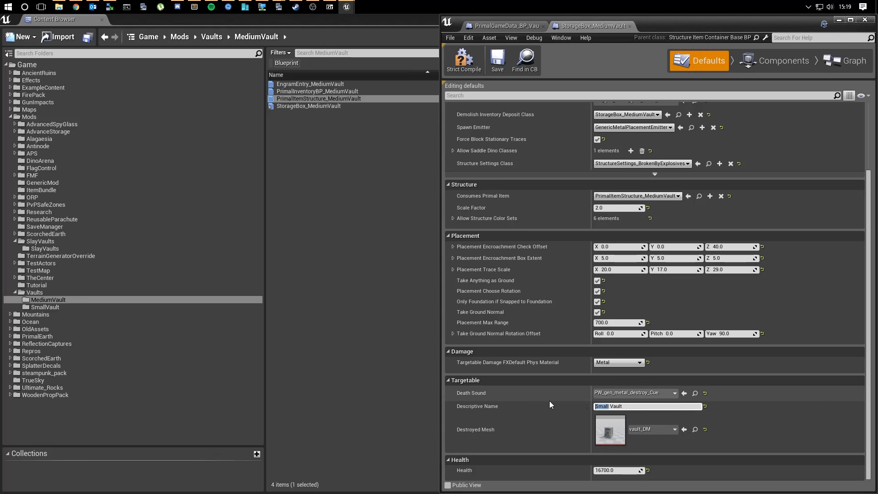
pyautogui.write('Medium')
pyautogui.click(613, 470)
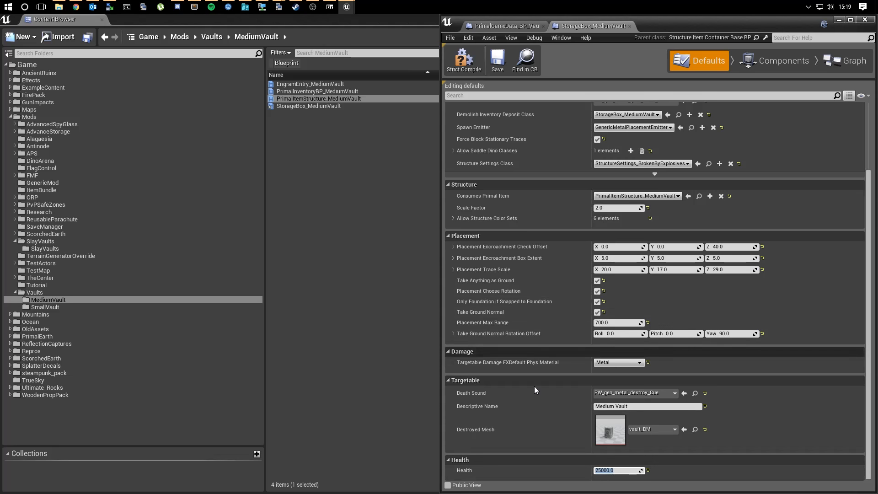
pyautogui.scroll(3, 534, 386)
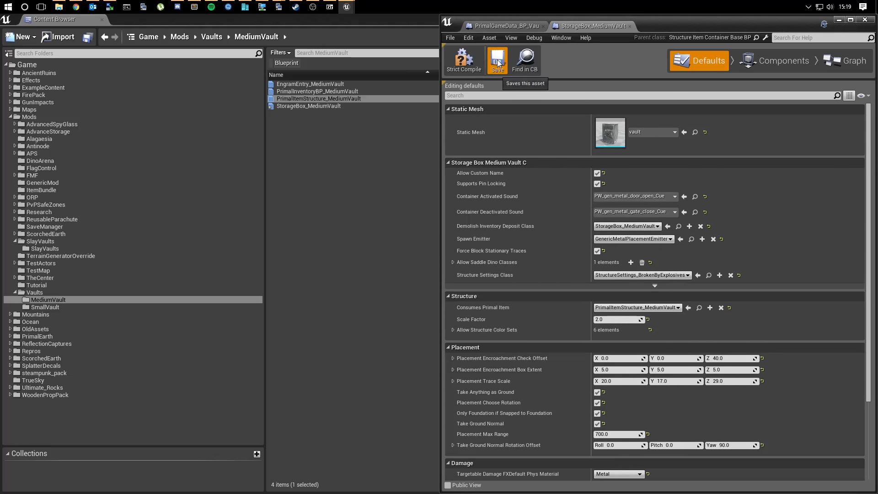
# - Change the option name on the Get Int Option Ini node to MediumVaultHealth in the event graph, and save and compile the blueprint
pyautogui.click(838, 61)
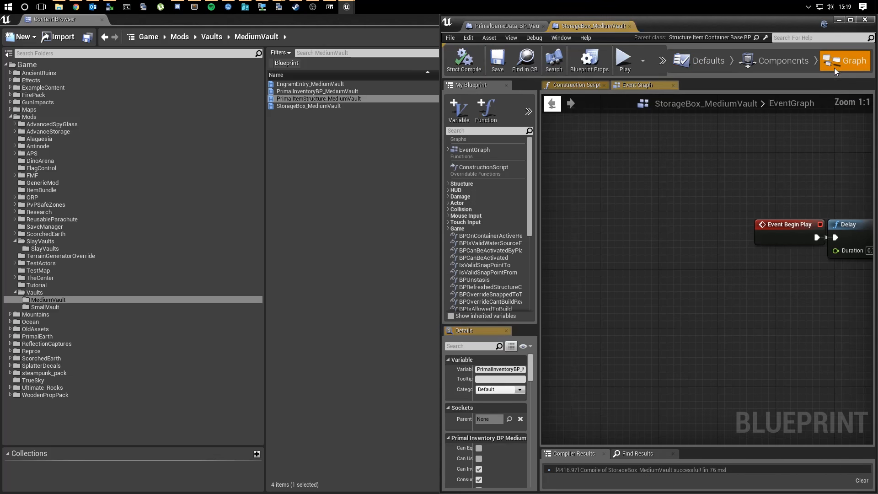
pyautogui.moveTo(847, 275); pyautogui.dragTo(670, 276, button='right')
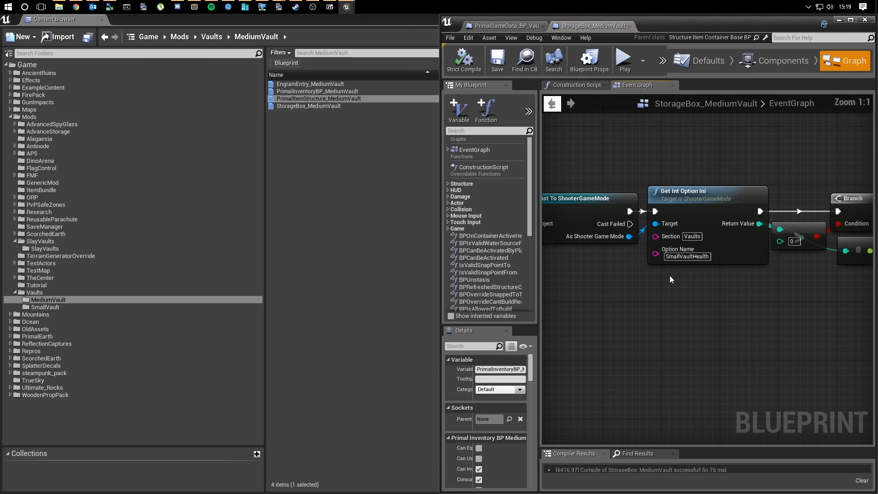
pyautogui.moveTo(679, 257); pyautogui.dragTo(574, 250)
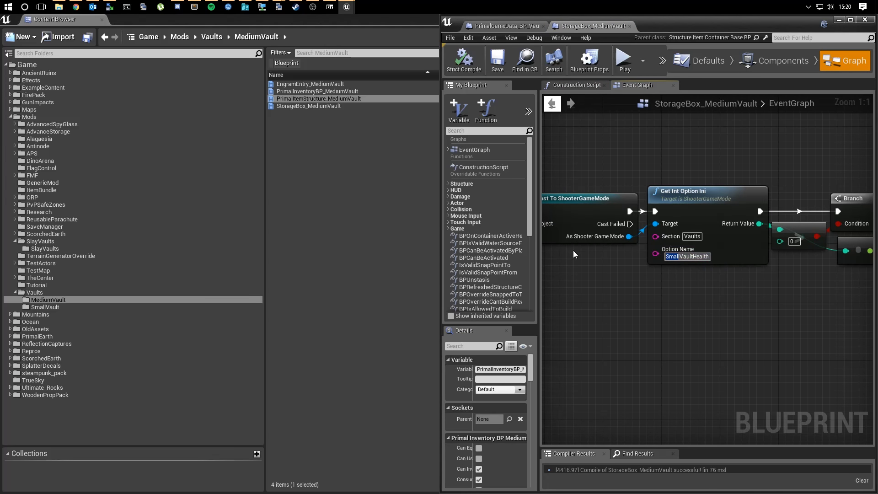
pyautogui.press('BackSpace')
pyautogui.press('Return')
pyautogui.write('Medium')
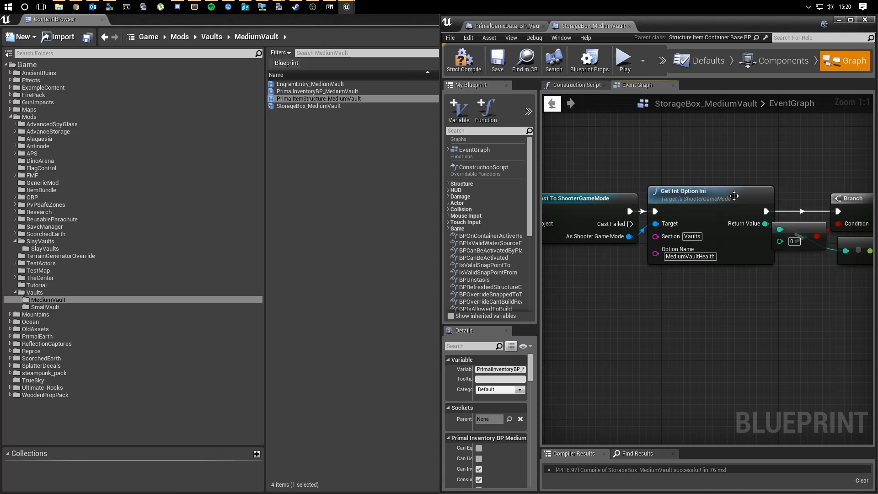
pyautogui.moveTo(735, 196); pyautogui.dragTo(727, 196)
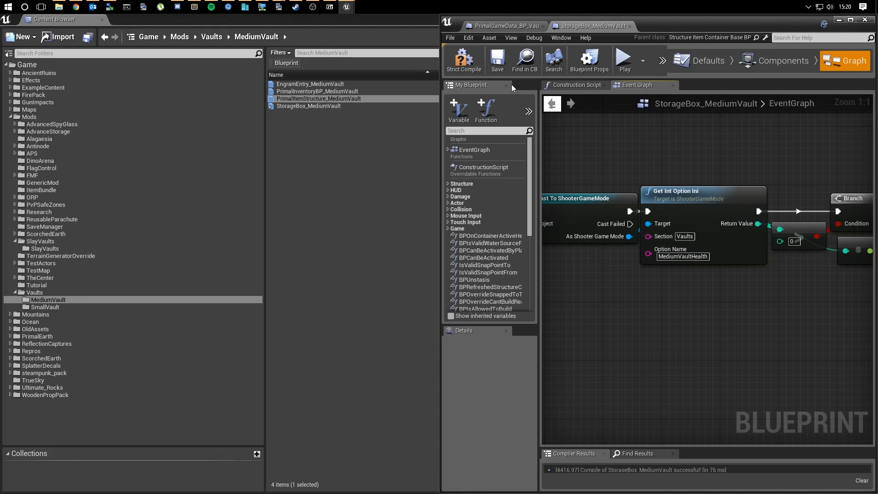
pyautogui.click(498, 60)
pyautogui.click(466, 61)
# - Set the default value of the INIVaultHealth variable in StorageBox_MediumVault to 25000
pyautogui.moveTo(703, 164); pyautogui.dragTo(447, 170, button='right')
pyautogui.click(650, 201)
pyautogui.scroll(-3, 503, 458)
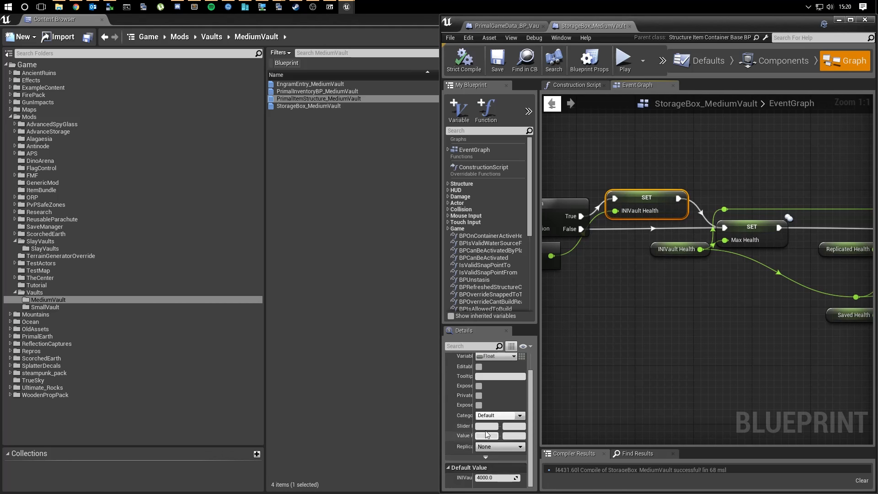
pyautogui.click(500, 477)
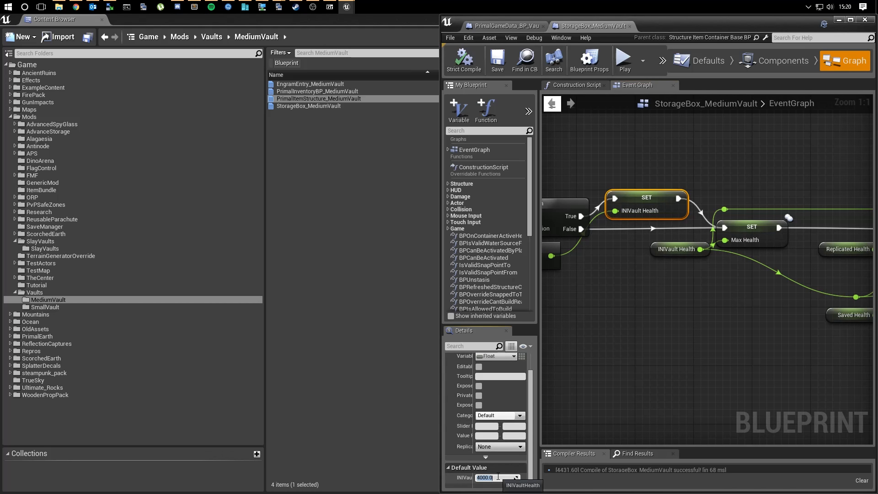
pyautogui.write('25000')
pyautogui.press('Return')
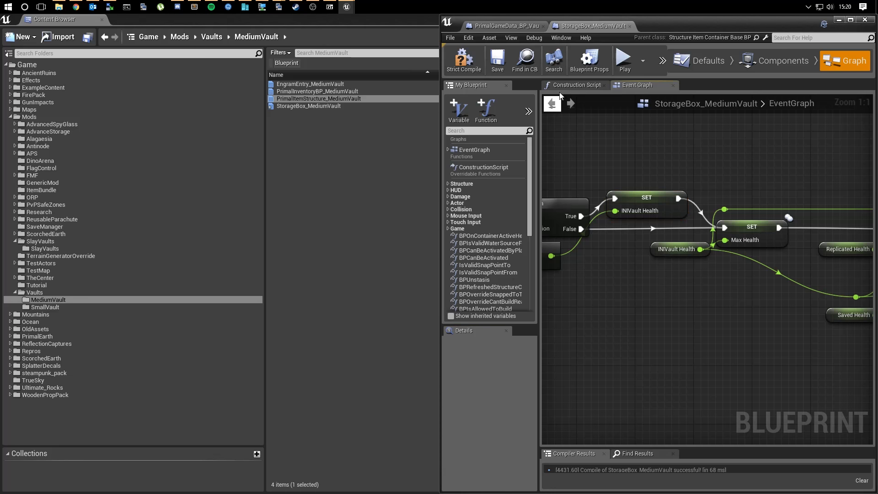
# - Open the event graph of StorageBox_SmallVault from the SmallVault folder
pyautogui.click(48, 306)
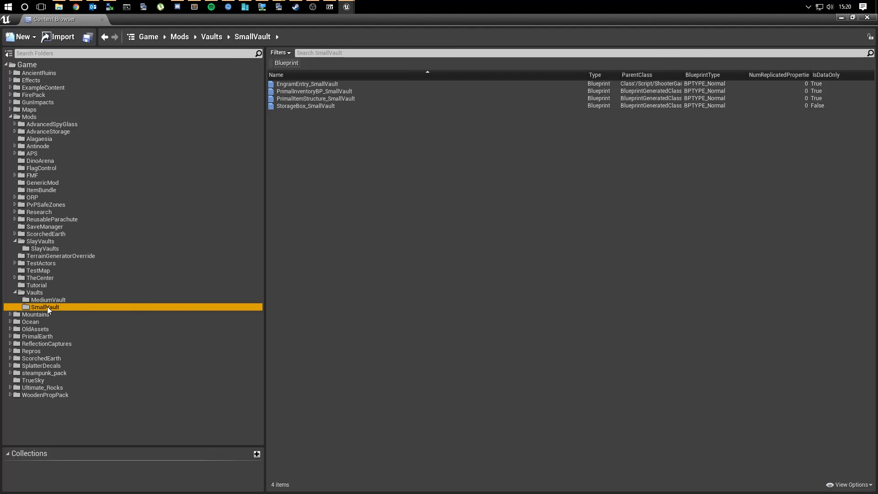
pyautogui.doubleClick(306, 107)
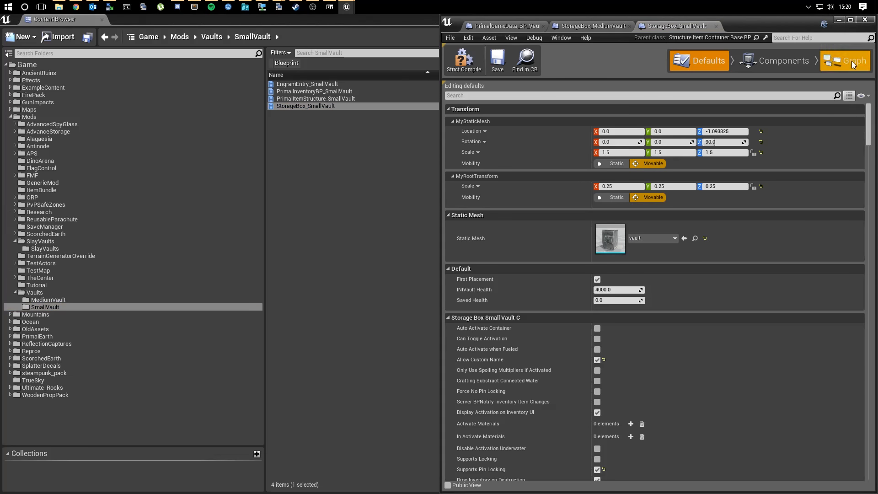
pyautogui.click(845, 61)
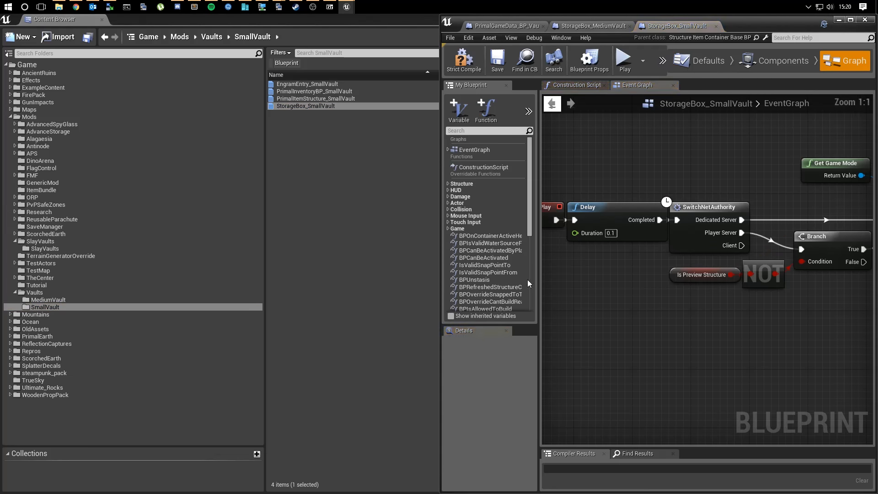
# - Set the default value of INIVaultHealth in StorageBox_SmallVault to 16700, and save and close the blueprint
pyautogui.scroll(-5, 500, 265)
pyautogui.click(475, 291)
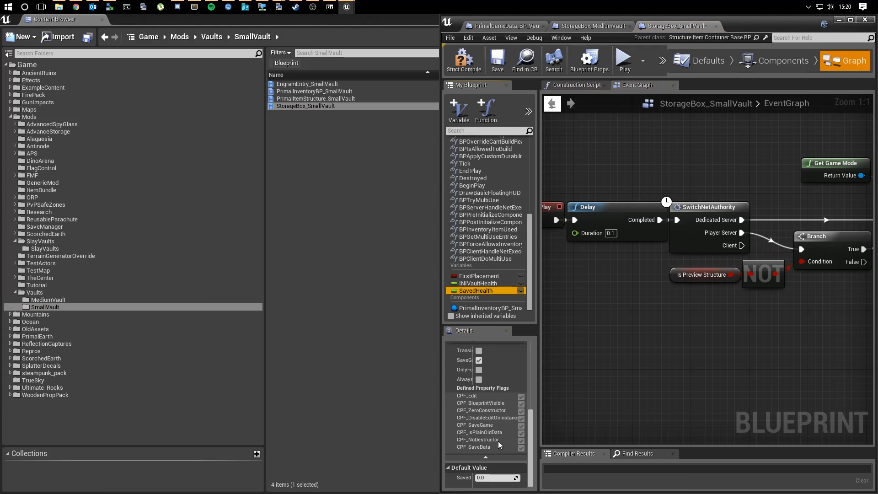
pyautogui.click(486, 284)
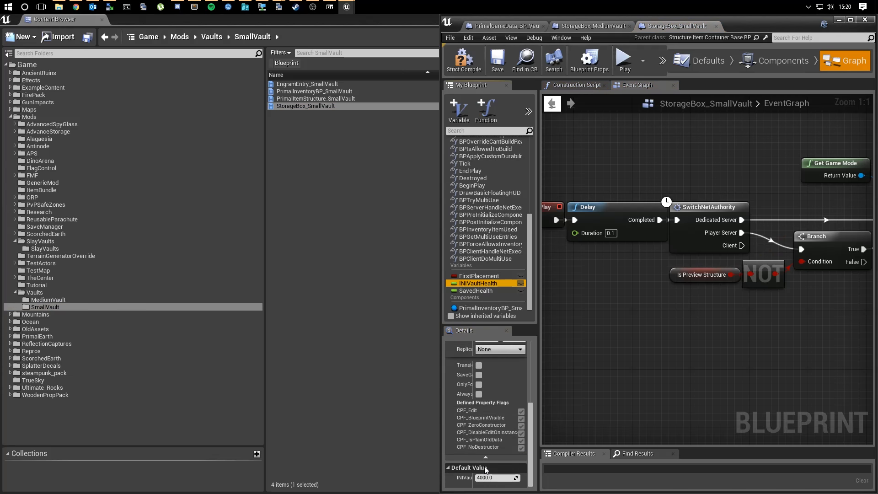
pyautogui.click(498, 478)
pyautogui.write('167')
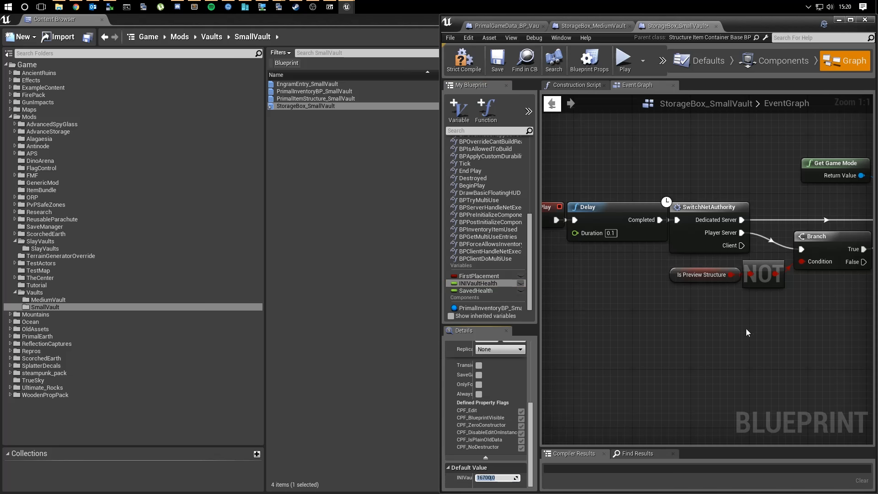
pyautogui.moveTo(746, 328); pyautogui.dragTo(571, 203)
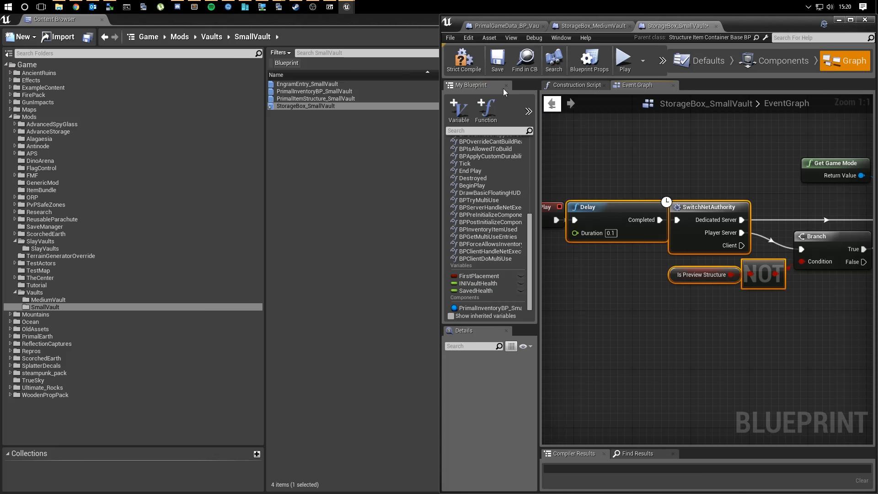
pyautogui.hotkey('ctrl', 's')
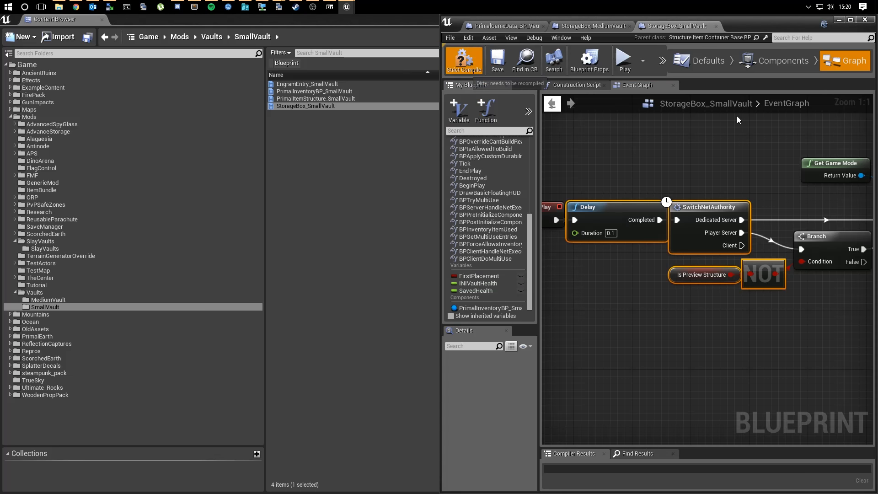
pyautogui.click(717, 26)
# - Review the node chain in the StorageBox_MediumVault event graph for remaining small vault settings
pyautogui.moveTo(789, 218); pyautogui.dragTo(810, 218, button='right')
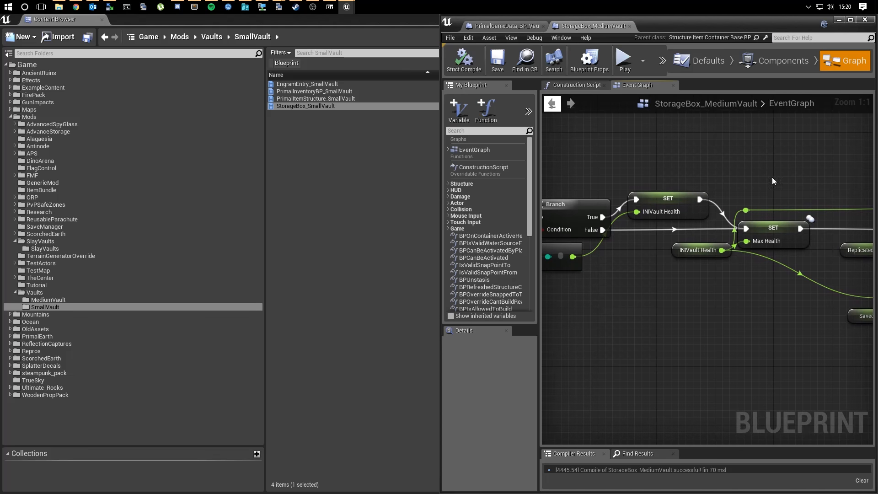
pyautogui.moveTo(611, 186); pyautogui.dragTo(743, 183, button='right')
pyautogui.moveTo(666, 155); pyautogui.dragTo(794, 197, button='right')
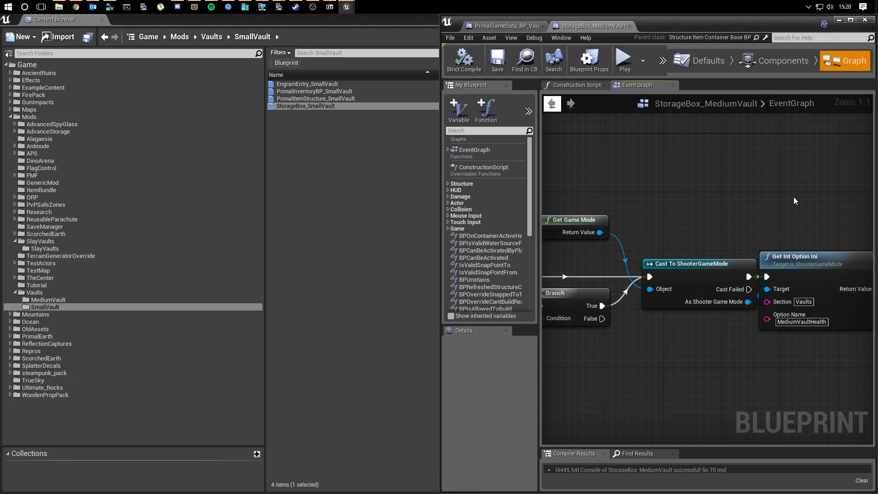
pyautogui.scroll(-10, 777, 210)
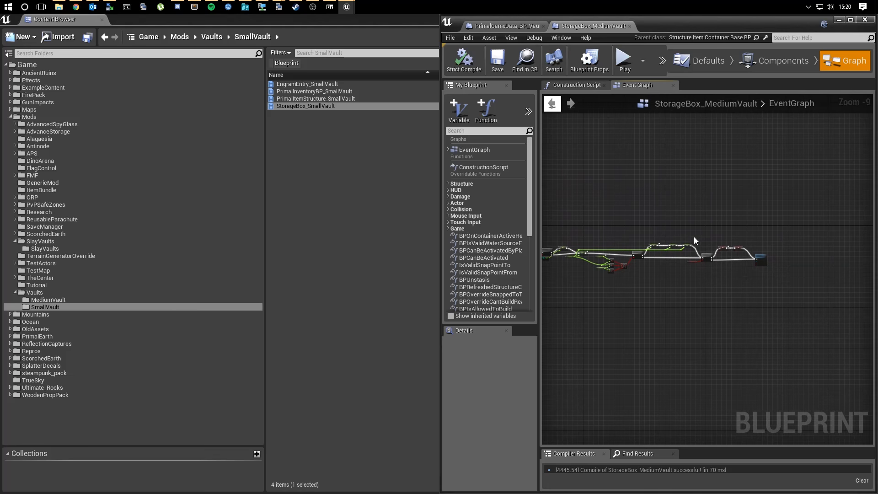
pyautogui.scroll(6, 723, 236)
pyautogui.scroll(-7, 526, 255)
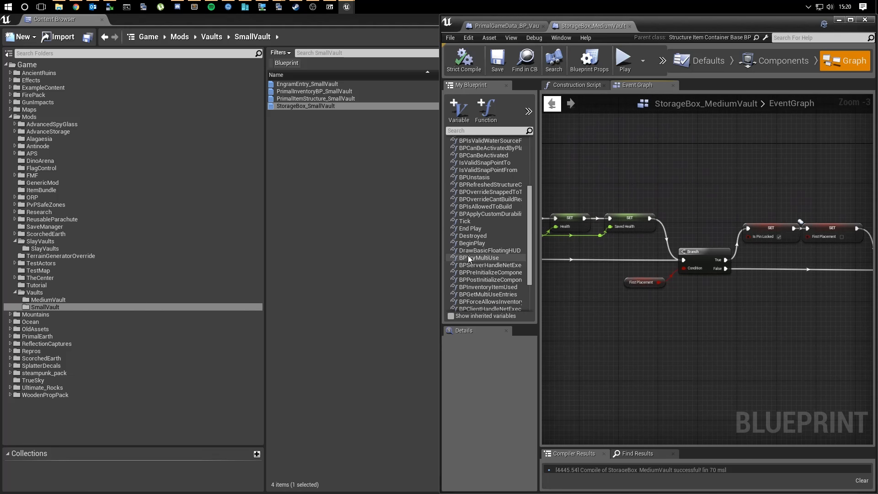
pyautogui.moveTo(838, 274)
pyautogui.mouseDown(button='right')
pyautogui.moveTo(753, 296)
pyautogui.moveTo(626, 291)
pyautogui.mouseUp(button='right')
pyautogui.moveTo(560, 283); pyautogui.dragTo(829, 281, button='right')
pyautogui.moveTo(549, 183); pyautogui.dragTo(643, 218, button='right')
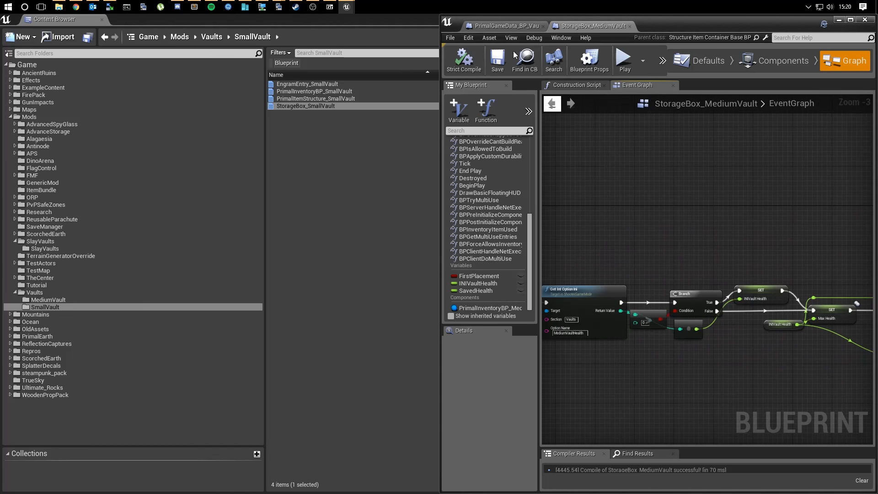
# - Add a second element to both Additional Engram Blueprint Classes and Additional Structures to Place in PrimalGameData_BP_Vaults
pyautogui.click(501, 25)
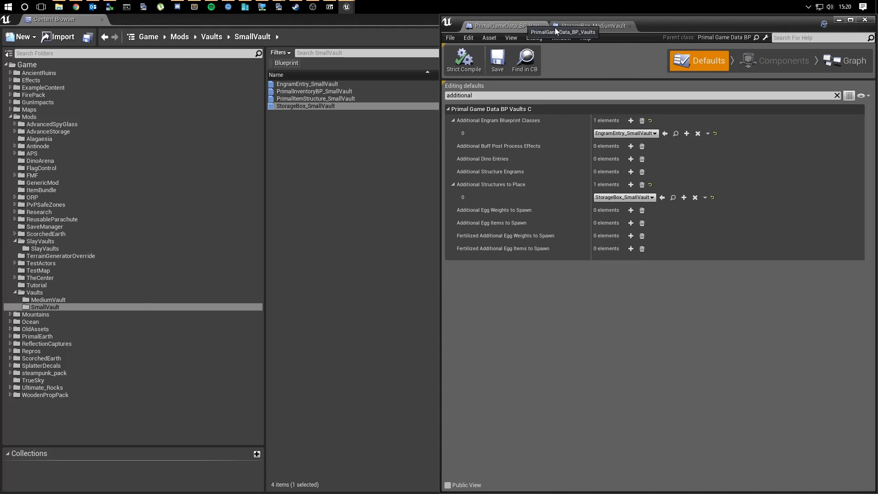
pyautogui.click(631, 120)
pyautogui.click(631, 197)
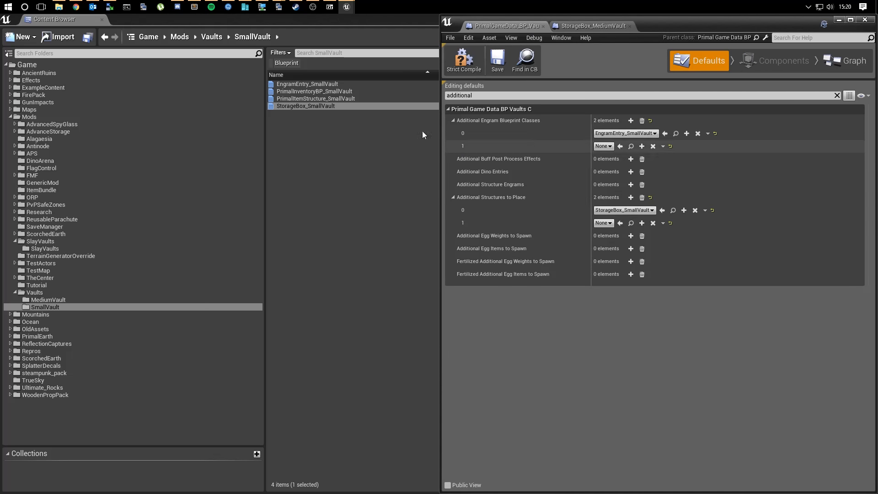
# - Assign EngramEntry_SmallVault to element 1 of Additional Engram Blueprint Classes
pyautogui.click(320, 84)
pyautogui.moveTo(347, 6)
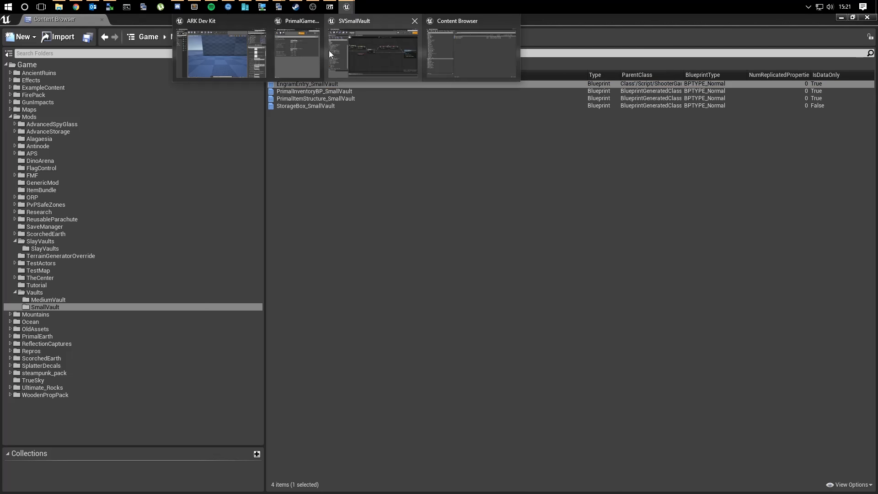
pyautogui.click(328, 50)
pyautogui.click(619, 145)
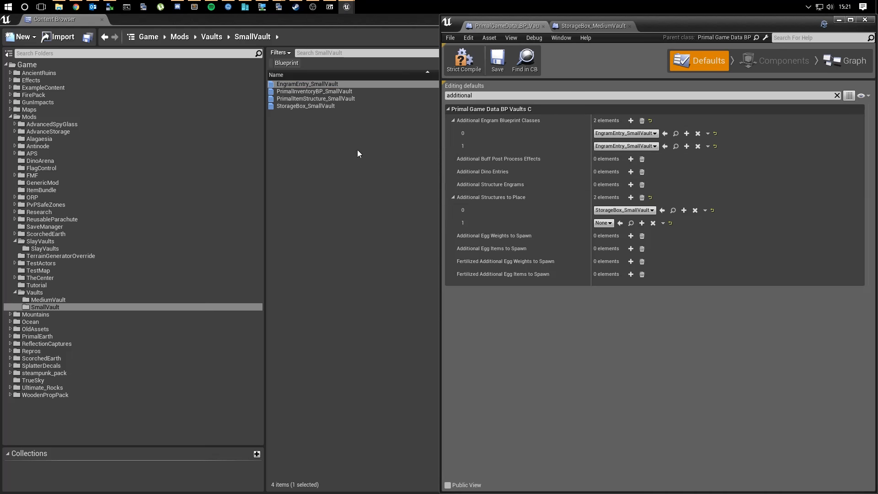
# - Assign StorageBox_SmallVault to element 1 of Additional Structures to Place
pyautogui.click(311, 106)
pyautogui.moveTo(347, 7)
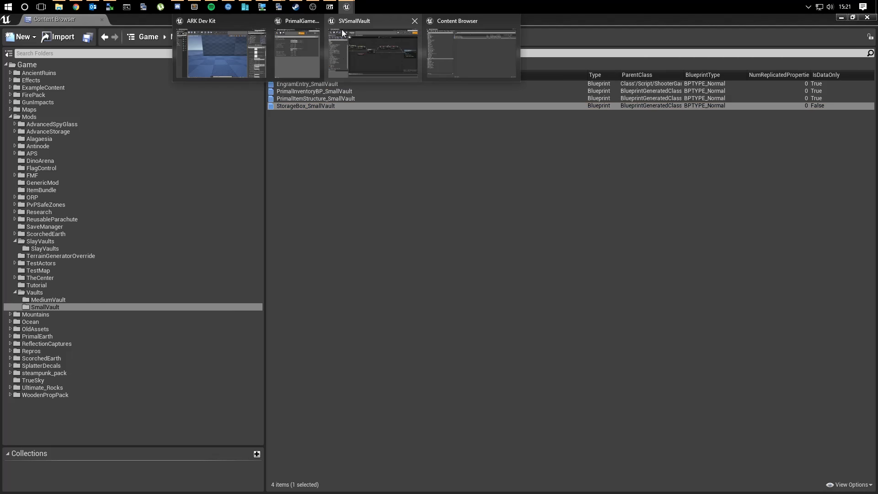
pyautogui.click(311, 61)
pyautogui.click(620, 223)
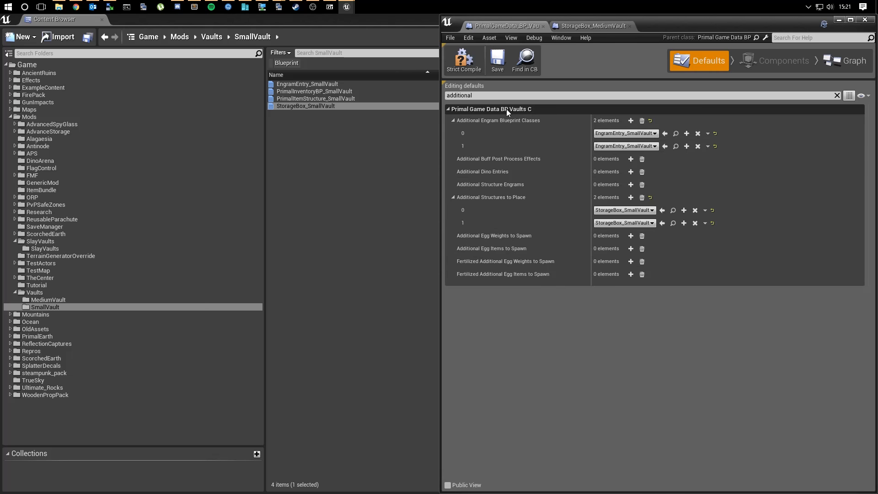
# - Assign EngramEntry_MediumVault from the MediumVault folder to element 0 of Additional Engram Blueprint Classes in PrimalGameData_BP_Vaults
pyautogui.click(50, 301)
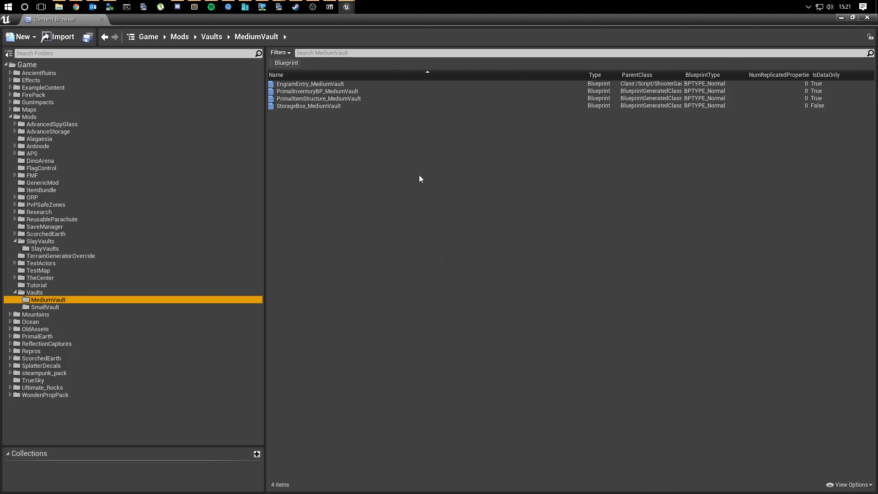
pyautogui.moveTo(347, 10)
pyautogui.click(297, 51)
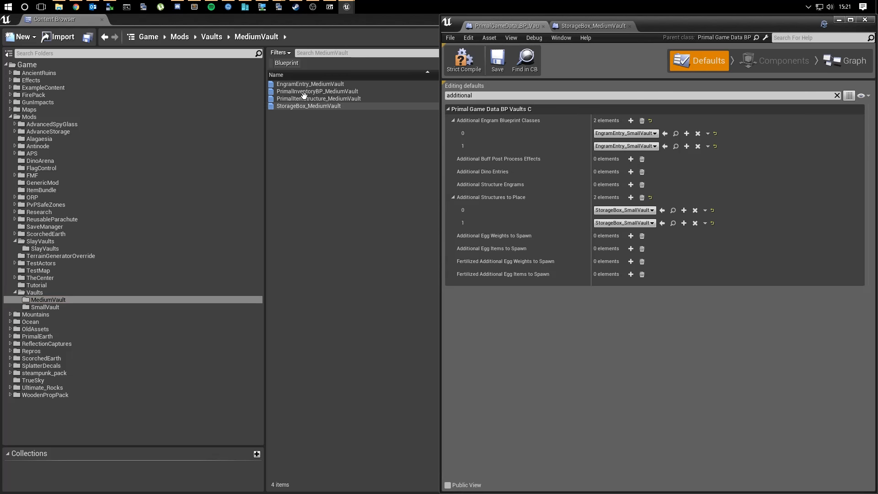
pyautogui.click(320, 84)
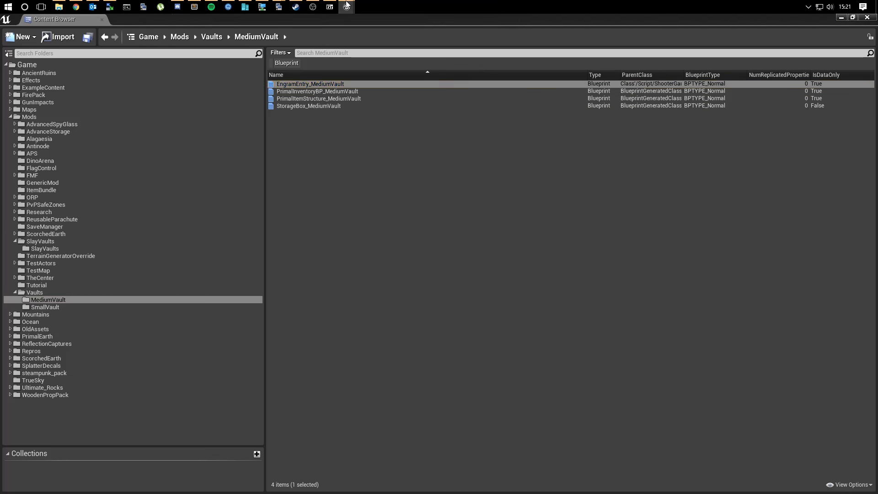
pyautogui.moveTo(347, 7)
pyautogui.click(302, 48)
pyautogui.click(665, 134)
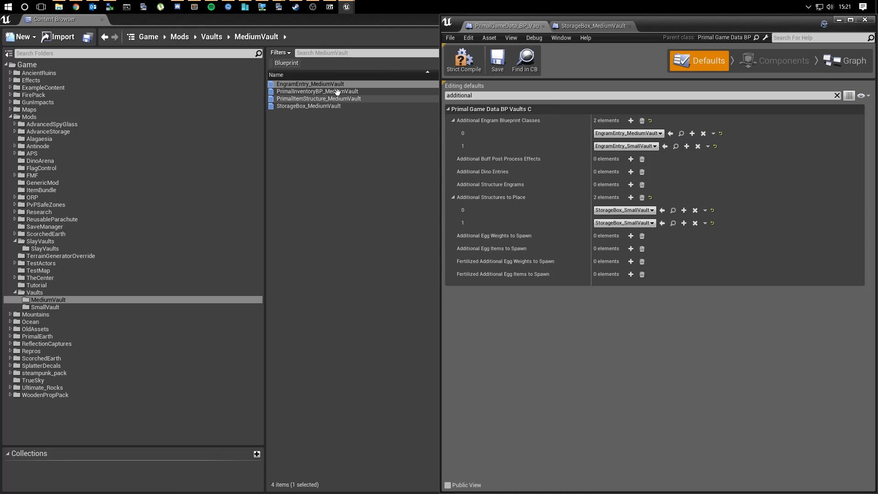
# - Assign StorageBox_MediumVault to element 0 of Additional Structures to Place
pyautogui.click(334, 107)
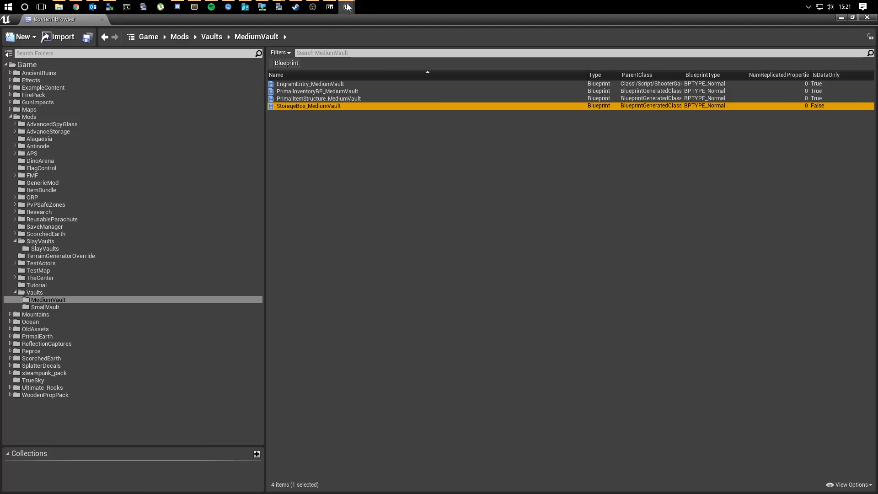
pyautogui.moveTo(348, 6)
pyautogui.click(321, 48)
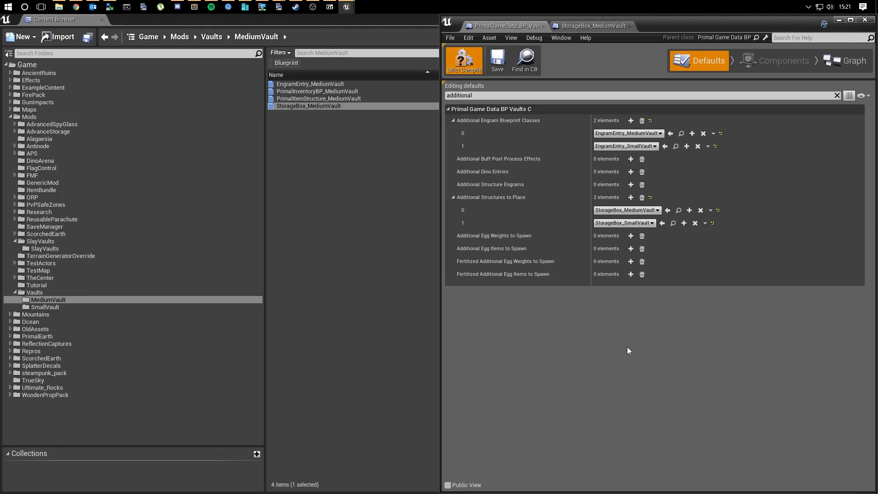
# - Return to the TestMap level, position the camera above the open checkered floor, and start a play session there
pyautogui.click(839, 19)
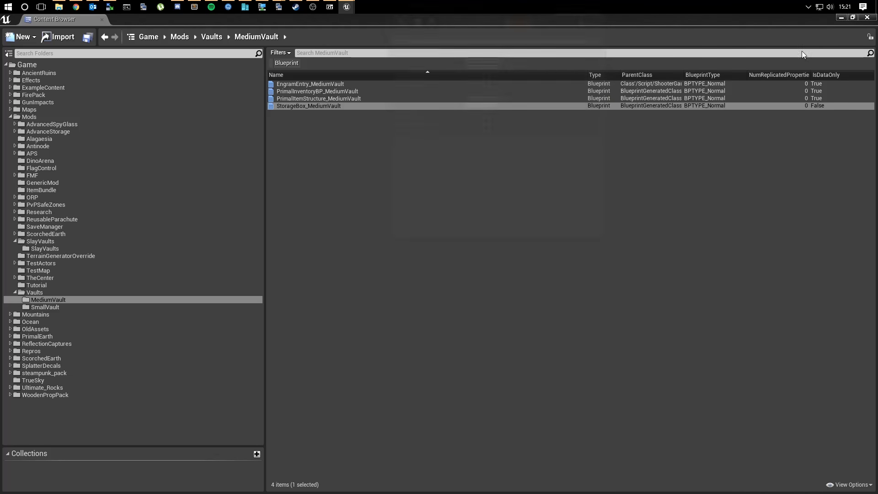
pyautogui.click(841, 18)
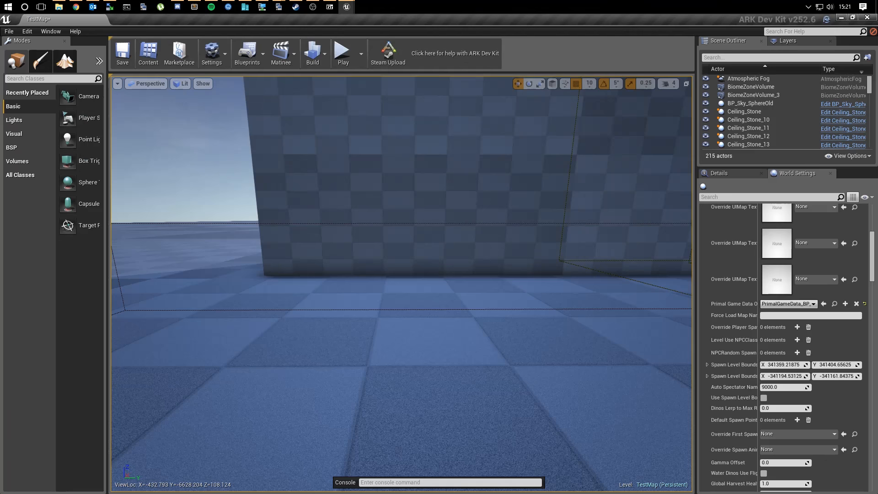
pyautogui.moveTo(402, 283); pyautogui.dragTo(540, 339, button='right')
pyautogui.press('w')
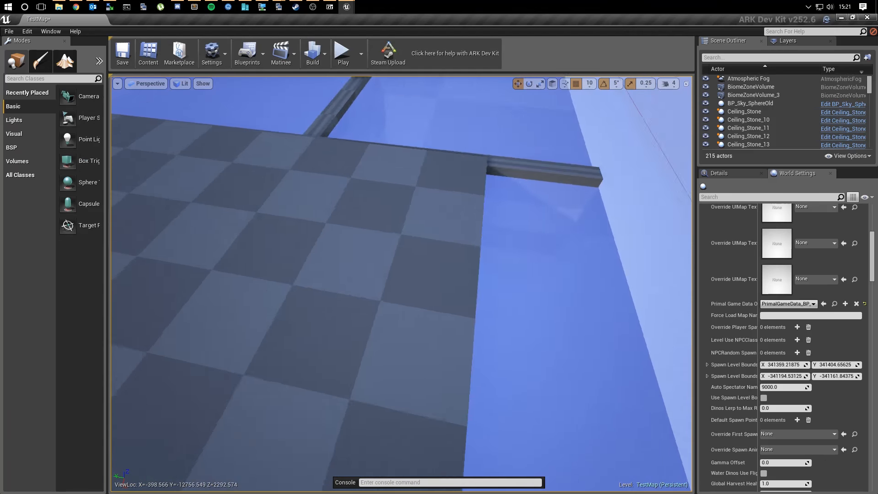
pyautogui.press('a')
pyautogui.moveTo(430, 218); pyautogui.dragTo(457, 149, button='right')
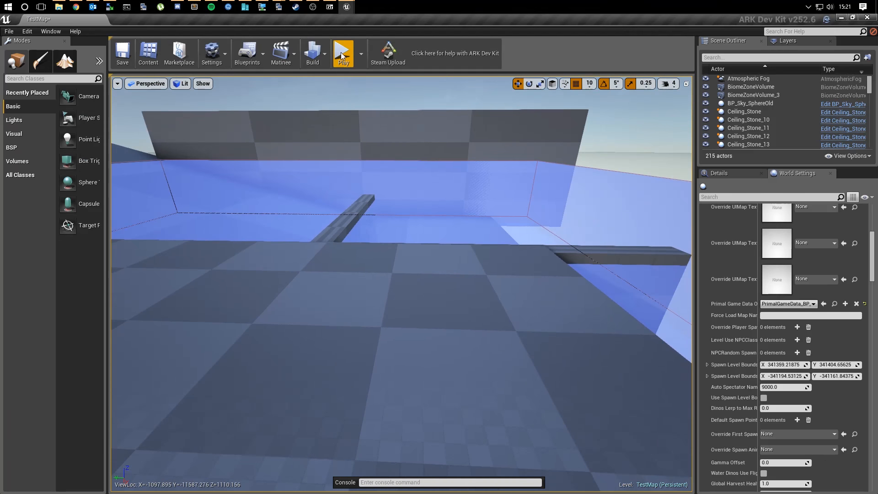
pyautogui.hotkey('alt', 'p')
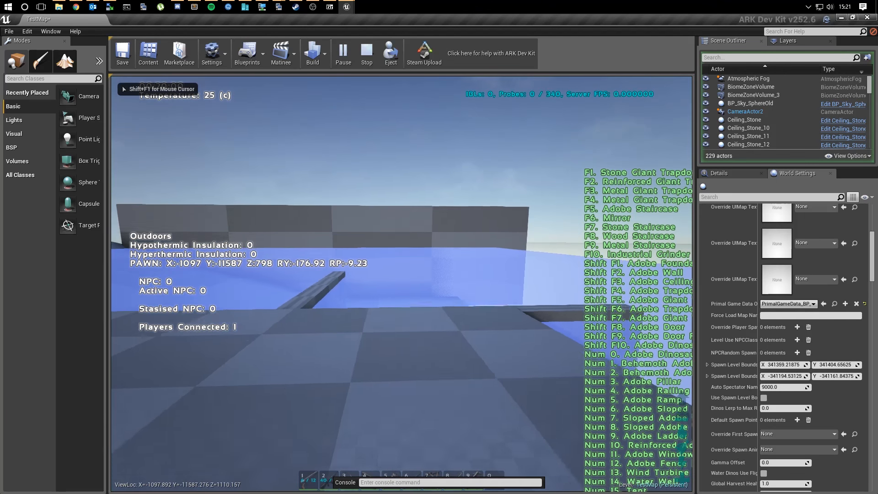
pyautogui.hotkey('shift', 'F1')
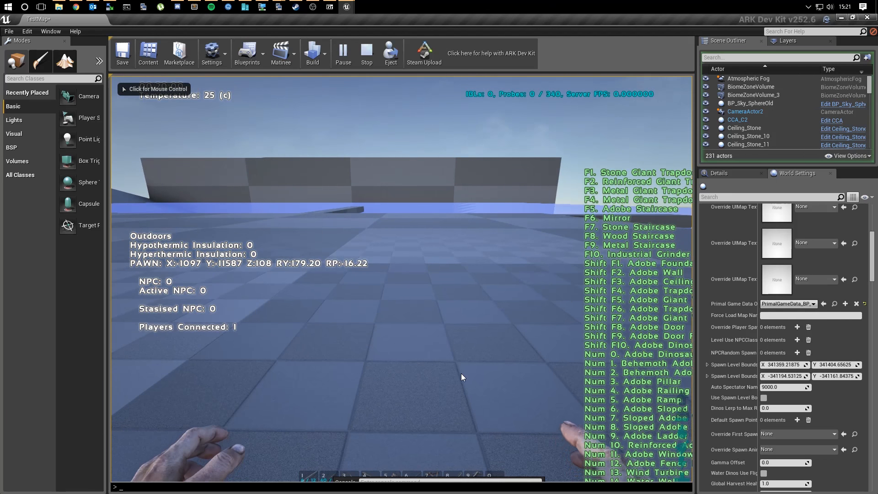
# - Check the character's engram list for the vault engrams by filtering it with "vault", then leave the inventory
pyautogui.press('i')
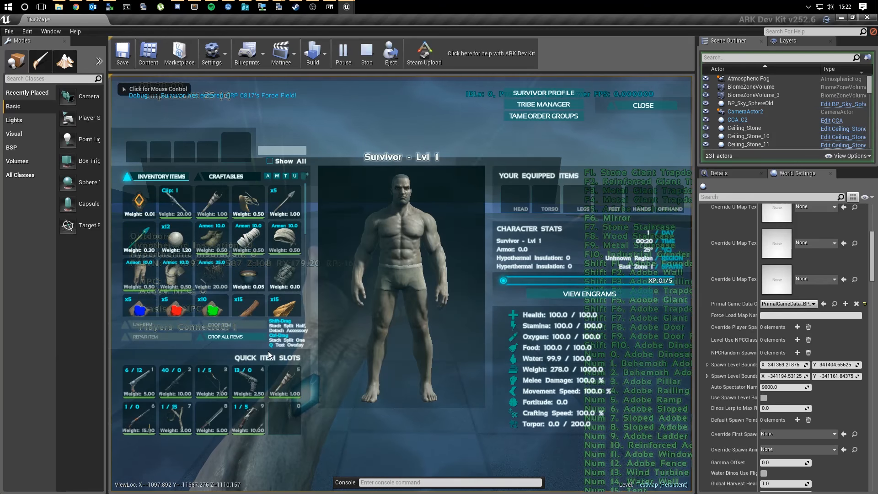
pyautogui.click(581, 294)
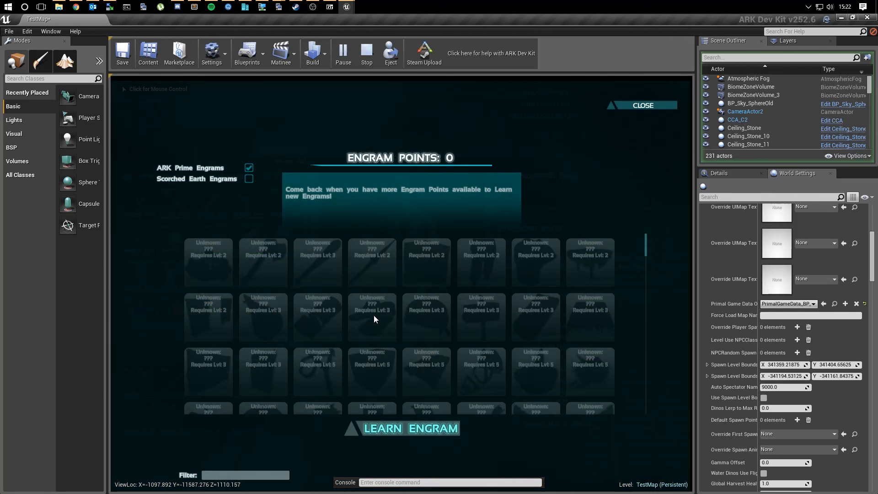
pyautogui.write('vault')
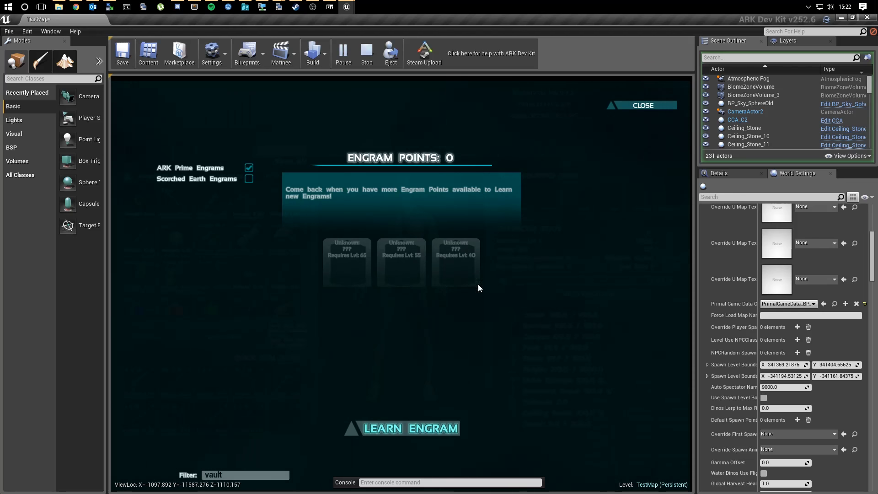
pyautogui.click(635, 106)
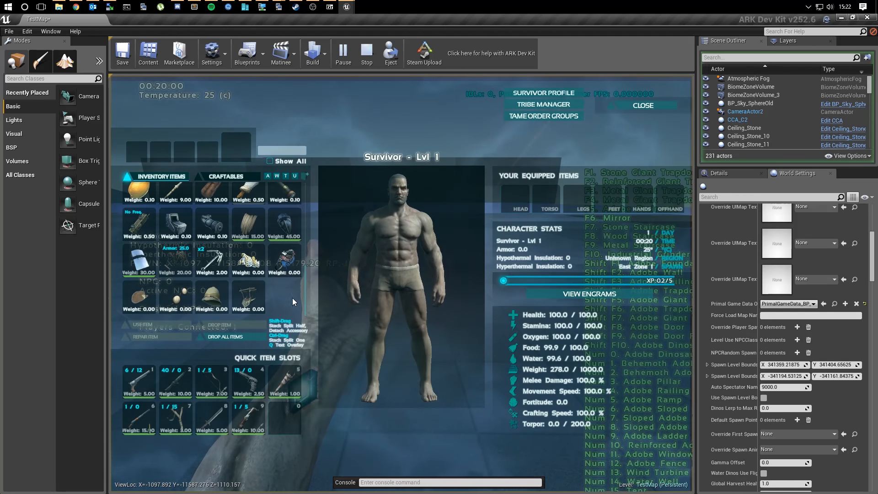
pyautogui.click(654, 106)
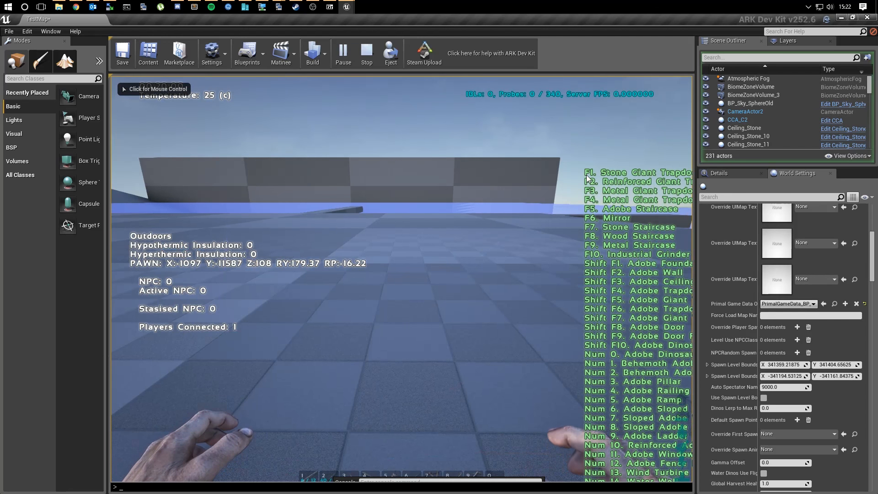
# - Run the console command cheat giveitem "Blueprint'/Game/Mods/Vaults/MediumVault/PrimalItemStructure_MediumVault.PrimalItemStructure_MediumVault'" 11 1 false
pyautogui.press('Up')
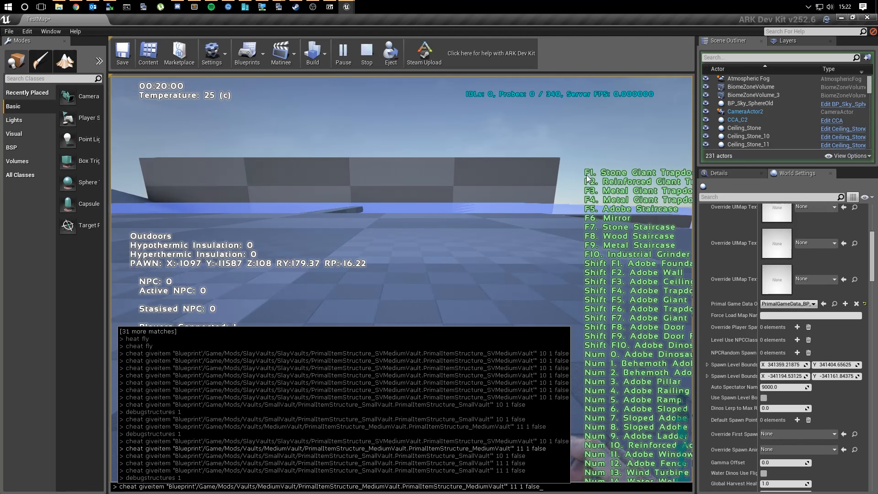
pyautogui.press('Return')
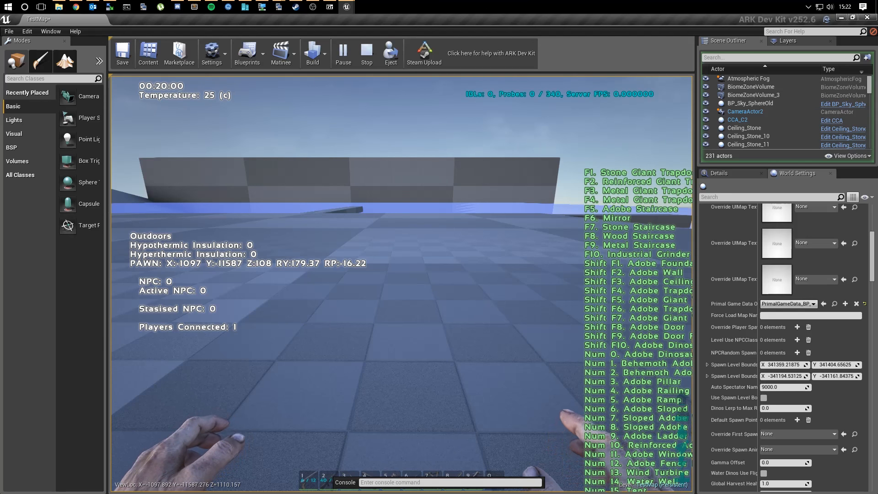
# - Assign the Medium Vault to quick slot 0 and place one on the open checkered floor
pyautogui.press('w')
pyautogui.press('d')
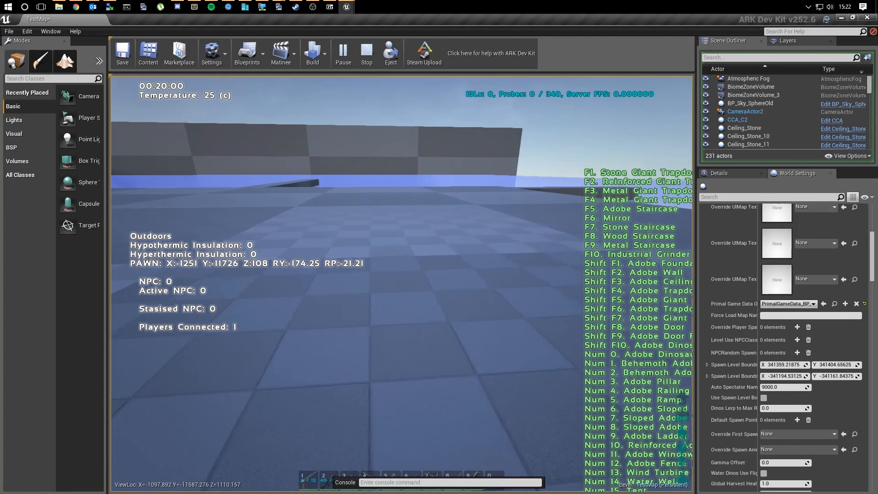
pyautogui.press('d')
pyautogui.press('w')
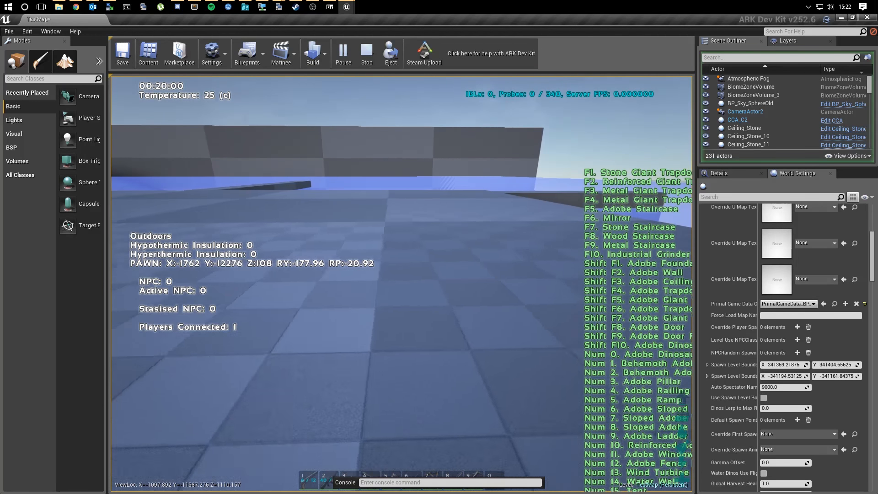
pyautogui.press('w')
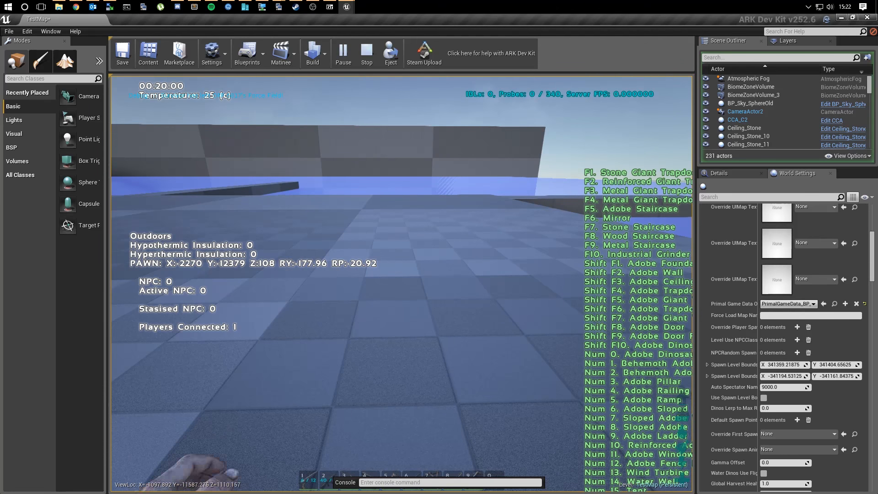
pyautogui.press('i')
pyautogui.moveTo(284, 295); pyautogui.dragTo(288, 419)
pyautogui.press('i')
pyautogui.press('0')
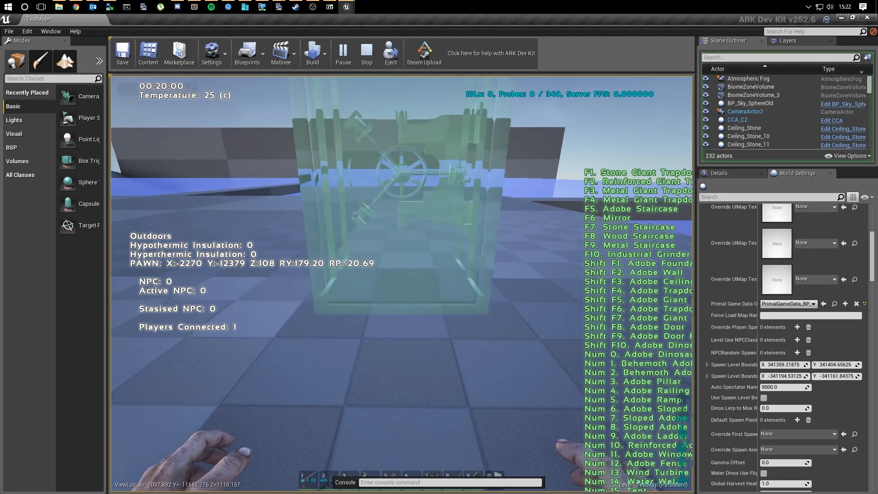
pyautogui.click(402, 284)
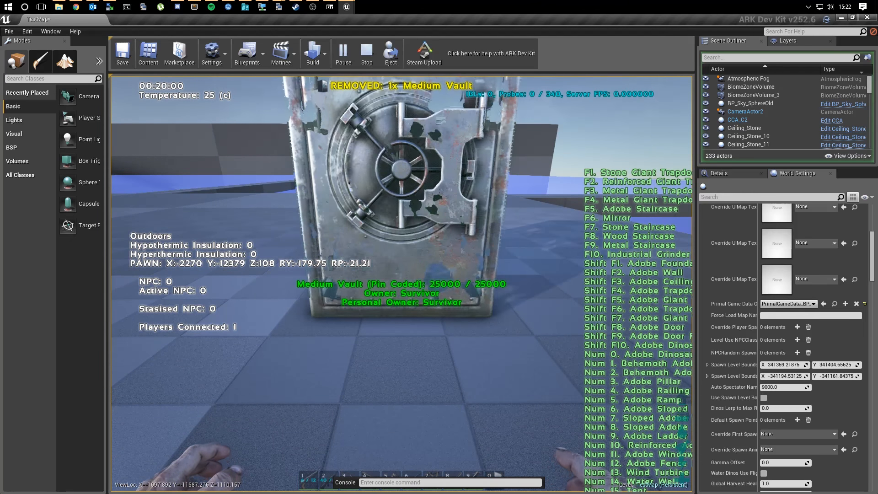
# - Inspect the placed Medium Vault's inventory and its slot capacity
pyautogui.press('w')
pyautogui.press('e')
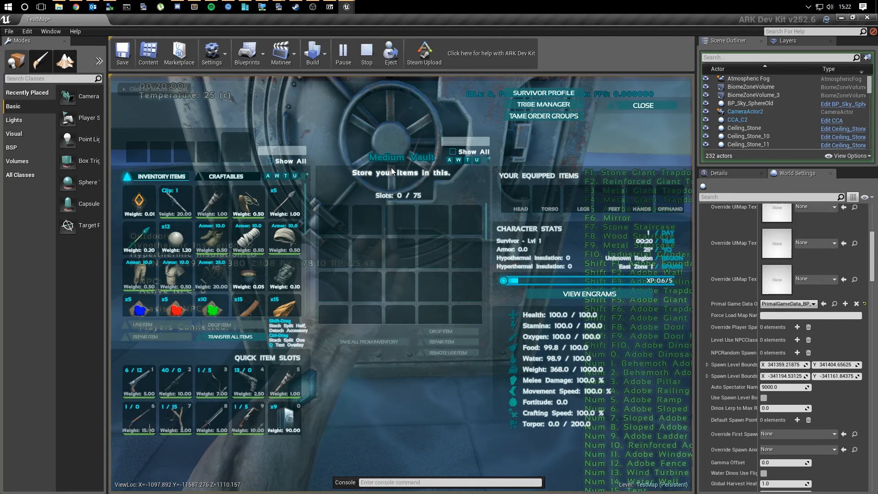
pyautogui.click(646, 103)
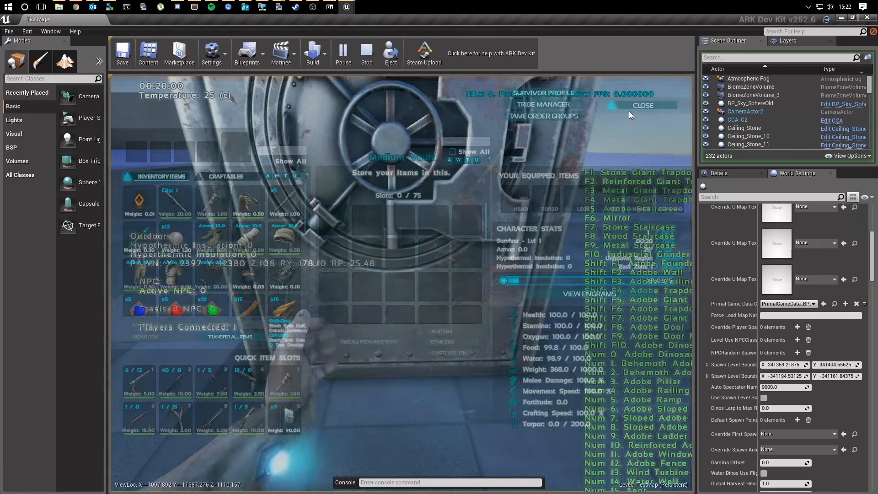
# - Stack a second Medium Vault on top of the placed one
pyautogui.press('s')
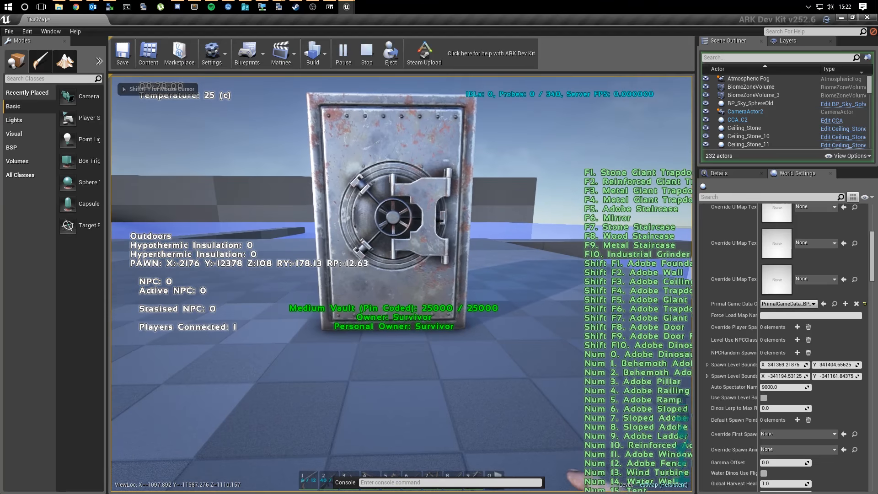
pyautogui.press('0')
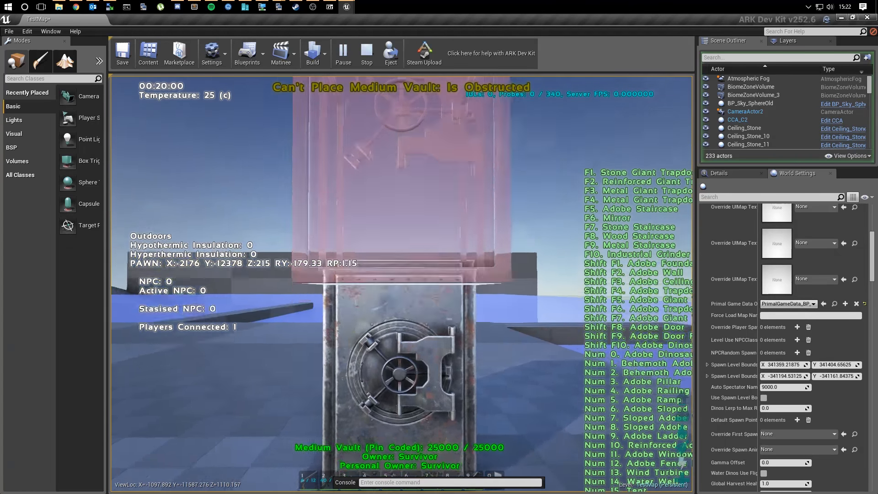
pyautogui.press('d')
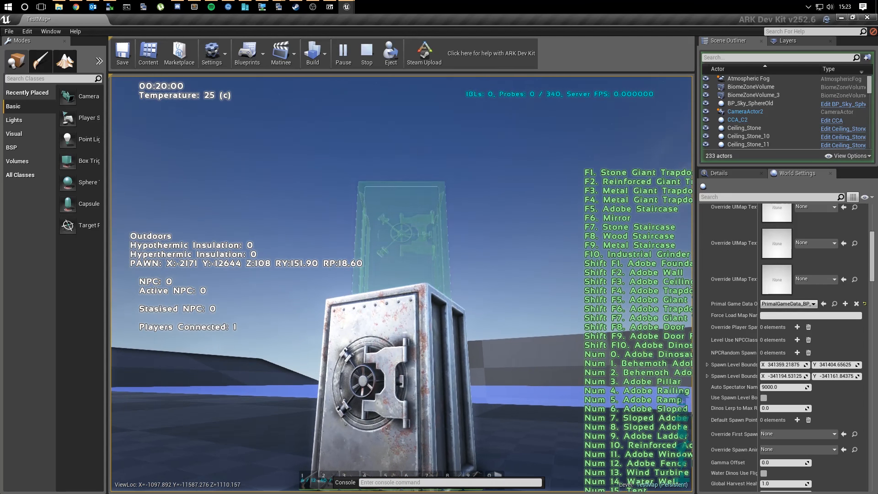
pyautogui.click(401, 284)
pyautogui.press('a')
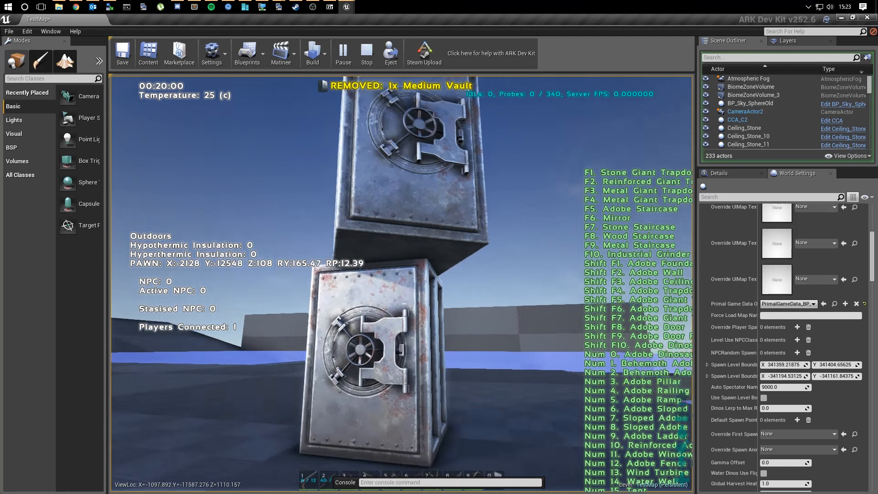
# - Preview a third Medium Vault on free floor in front of the stack and run debugstructures 1 to display its placement checks
pyautogui.press('s')
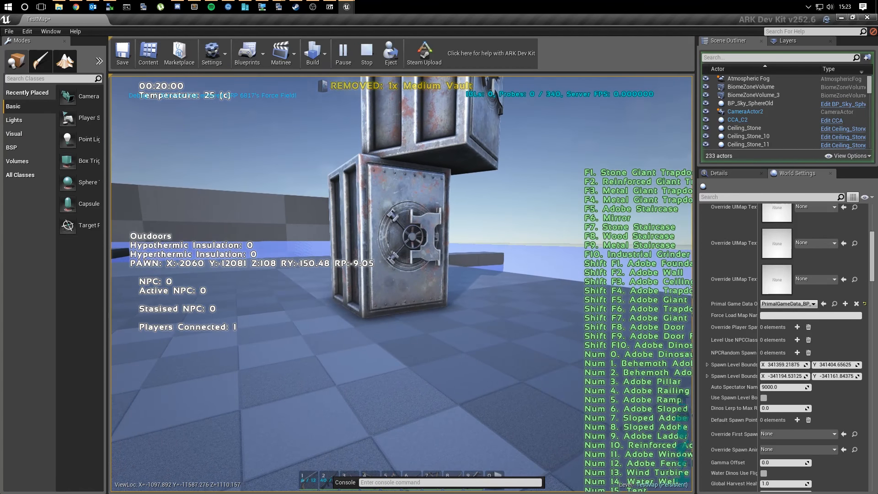
pyautogui.press('0')
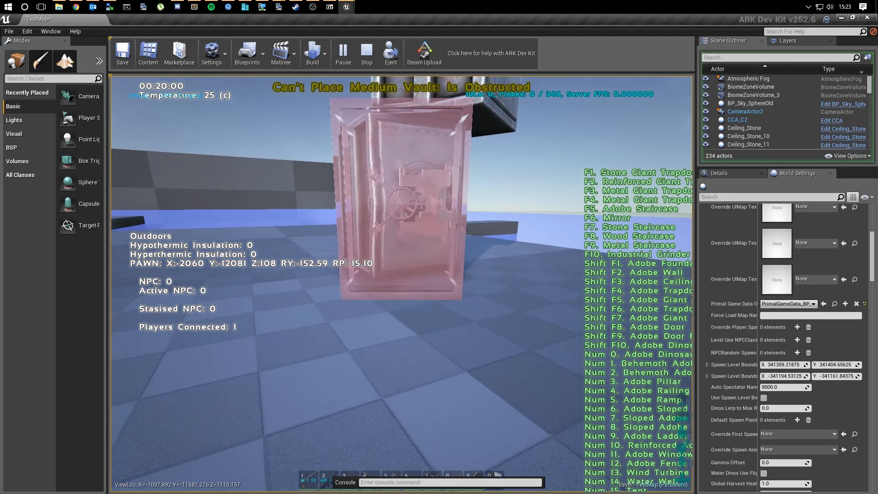
pyautogui.press('d')
pyautogui.press('d')
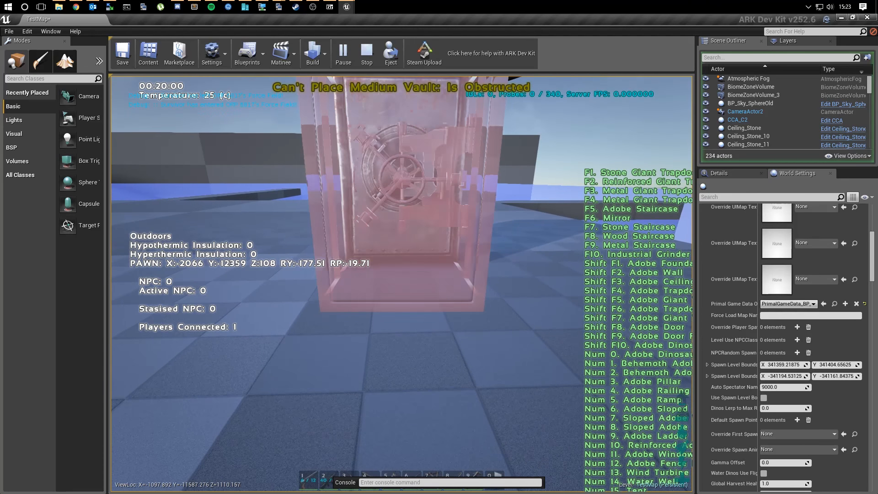
pyautogui.click(597, 300)
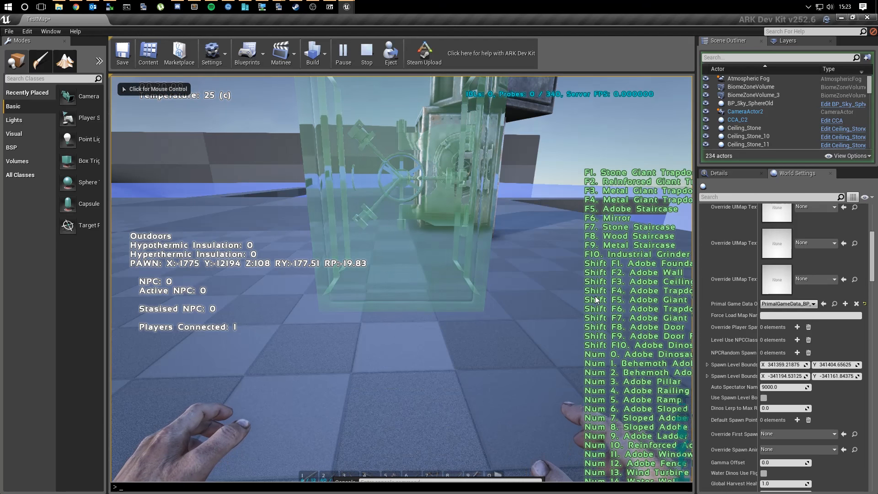
pyautogui.press('Up')
pyautogui.press('Return')
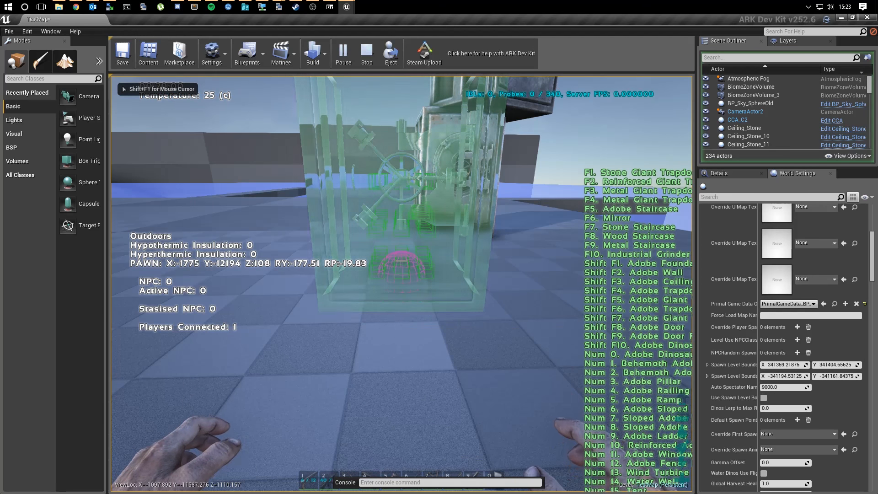
# - Test the third Medium Vault's placement preview at different spots beside and in front of the stack to see where it is obstructed
pyautogui.press('w')
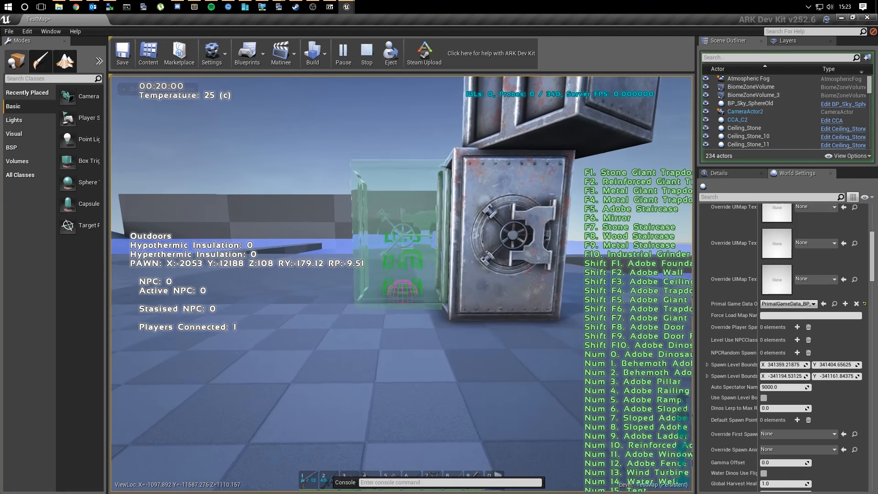
pyautogui.press('d')
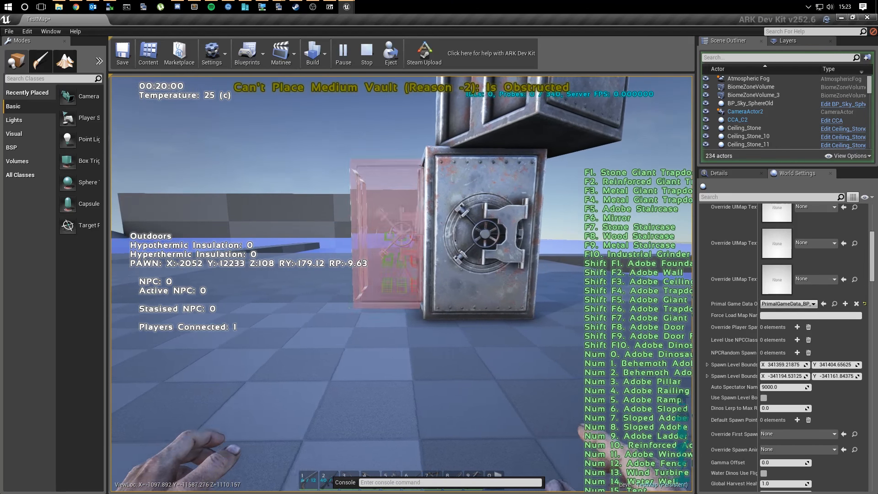
pyautogui.press('a')
pyautogui.press('s')
pyautogui.press('d')
pyautogui.press('d')
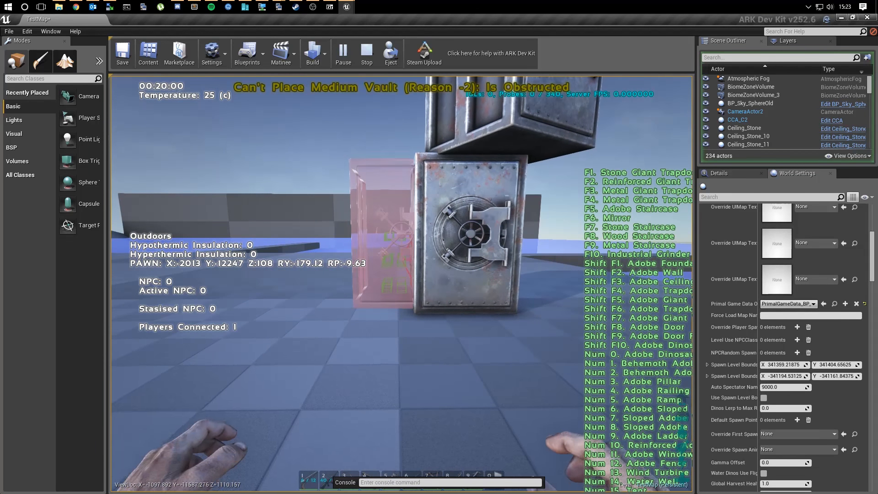
pyautogui.press('a')
pyautogui.press('s')
pyautogui.press('d')
pyautogui.press('w')
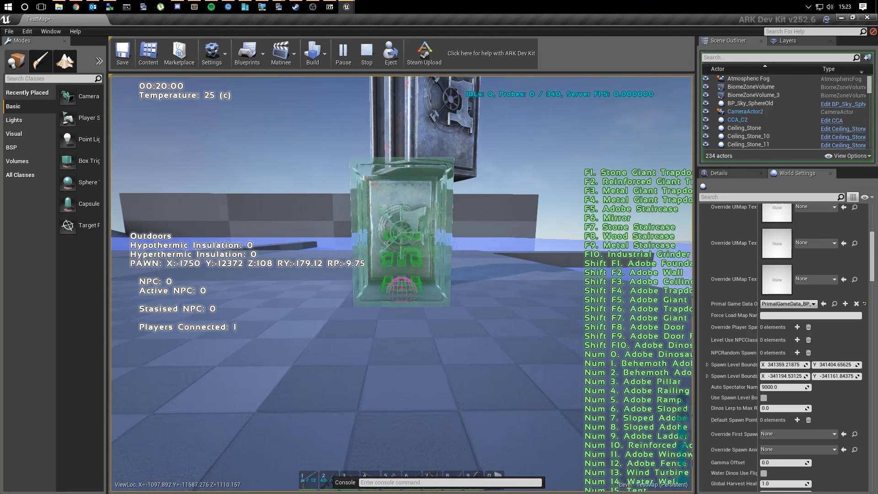
pyautogui.press('d')
pyautogui.press('space')
pyautogui.press('a')
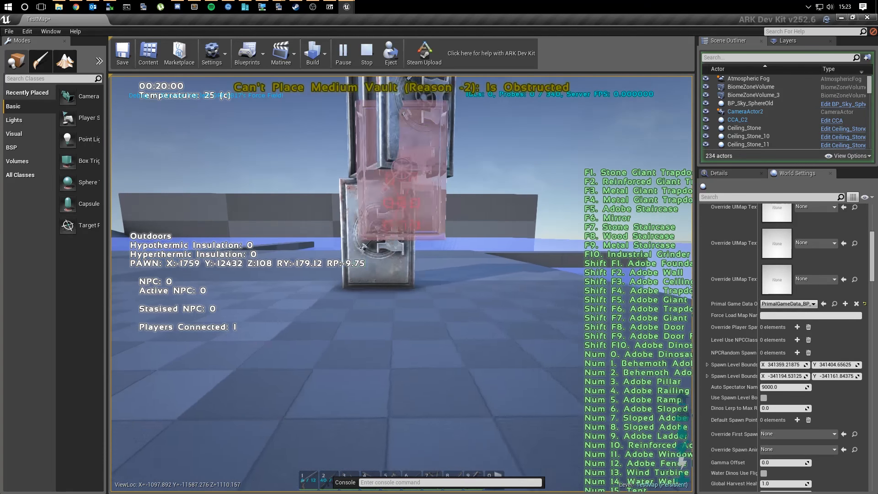
pyautogui.press('w')
pyautogui.press('a')
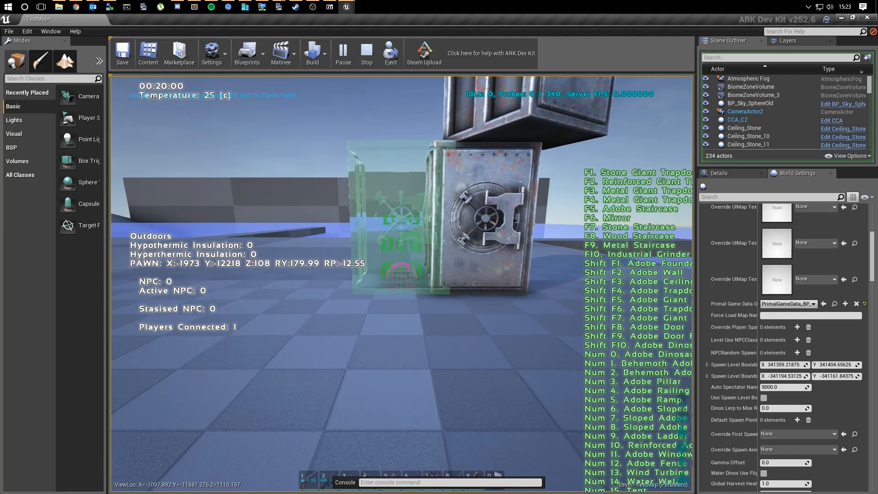
pyautogui.press('w')
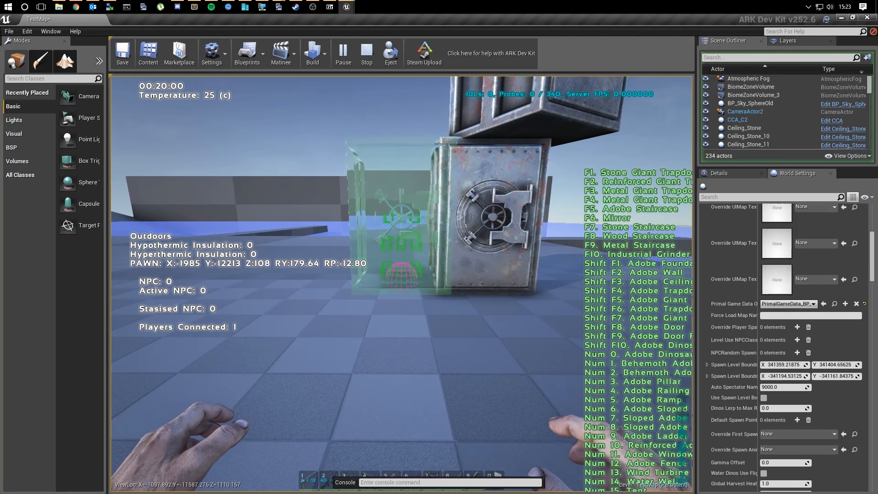
pyautogui.press('a')
pyautogui.press('w')
# - Bring up the StorageBox_MediumVault defaults and filter the properties by "placement"
pyautogui.press('Tab')
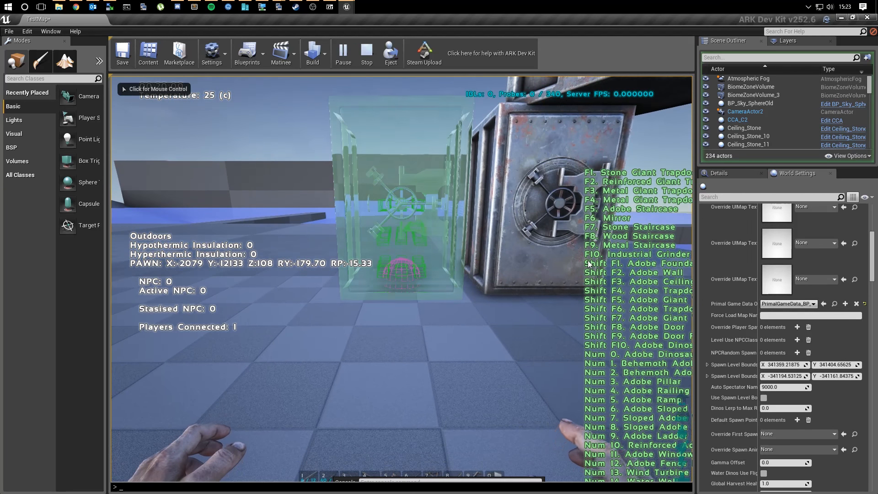
pyautogui.moveTo(347, 7)
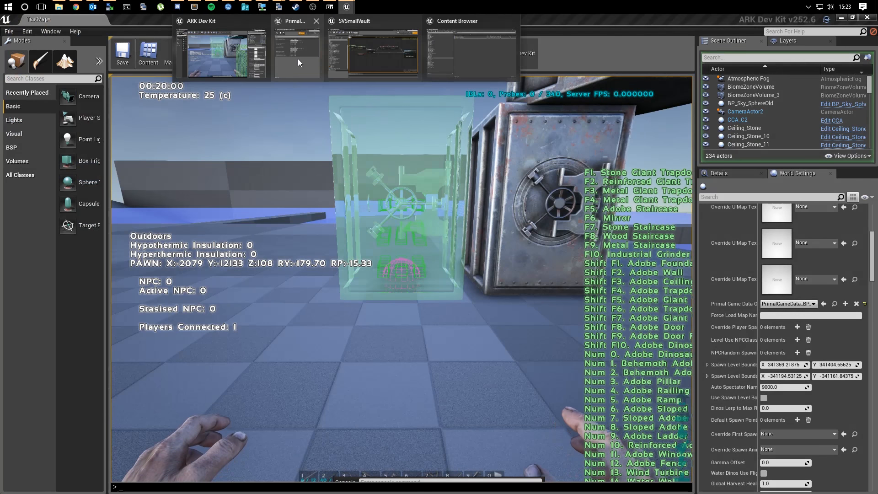
pyautogui.click(298, 59)
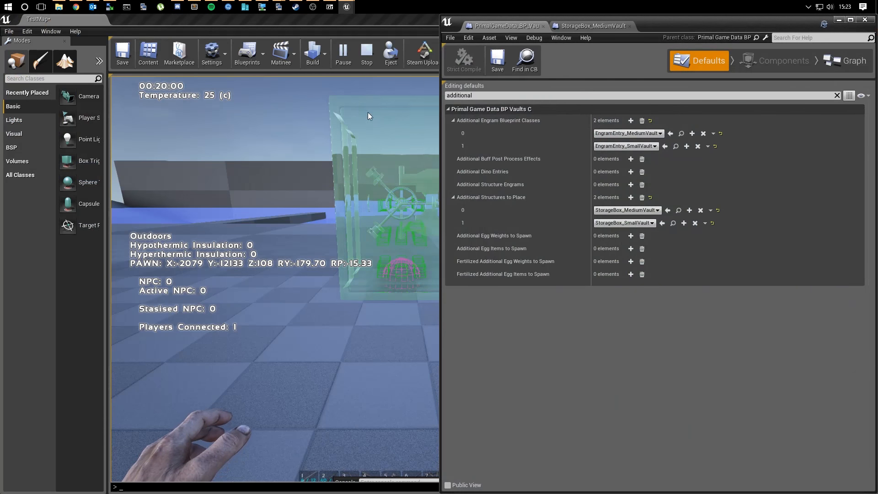
pyautogui.click(595, 26)
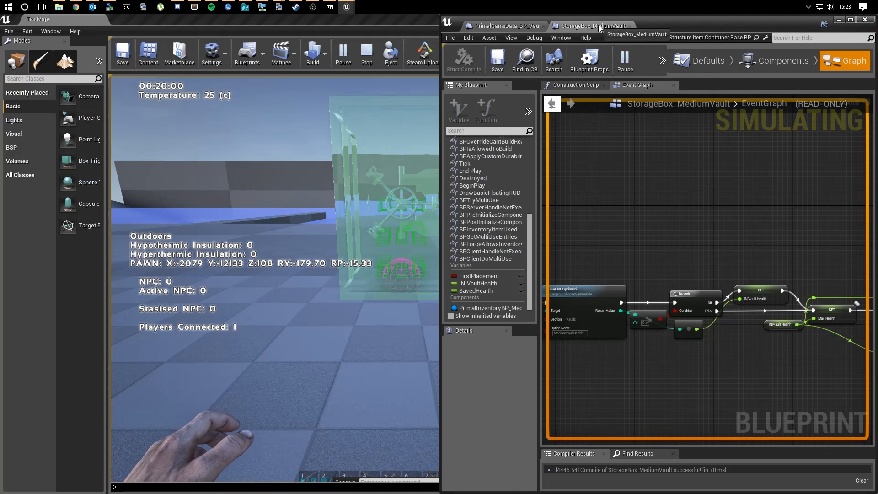
pyautogui.click(715, 59)
pyautogui.click(491, 96)
pyautogui.write('p')
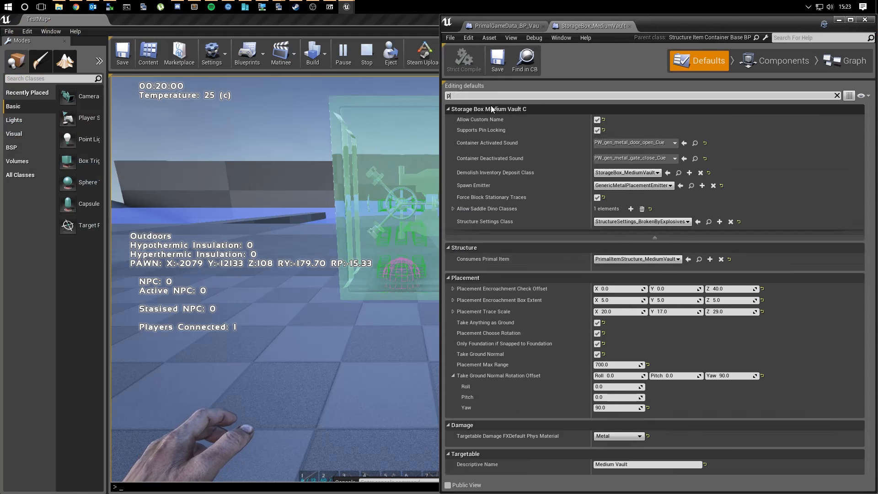
pyautogui.write('lacement')
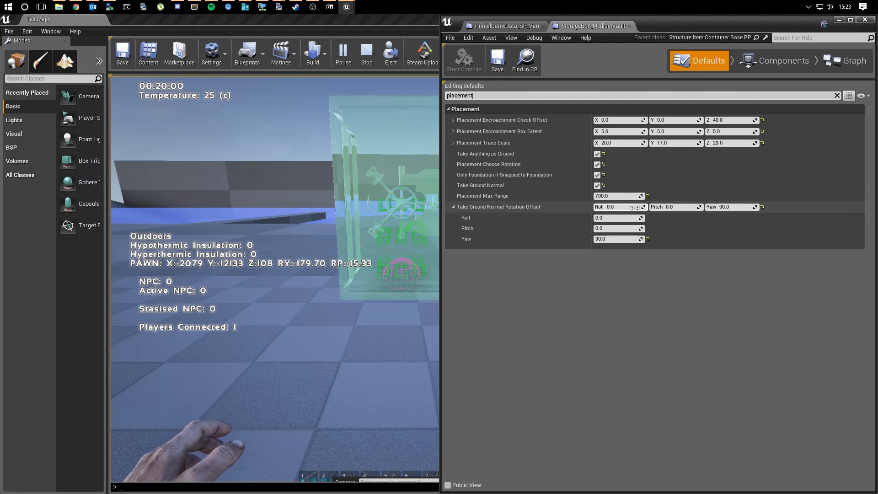
# - Set the Z value of the Medium Vault's Placement Encroachment Check Offset to 80
pyautogui.click(727, 121)
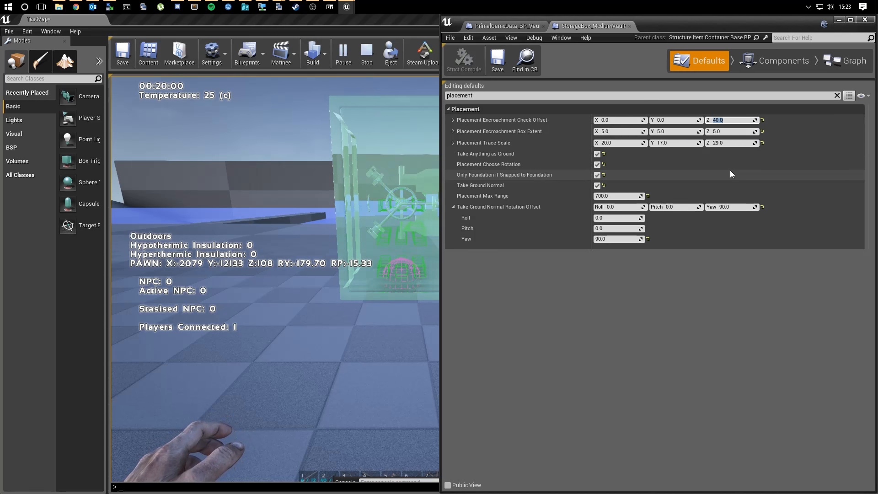
pyautogui.write('80')
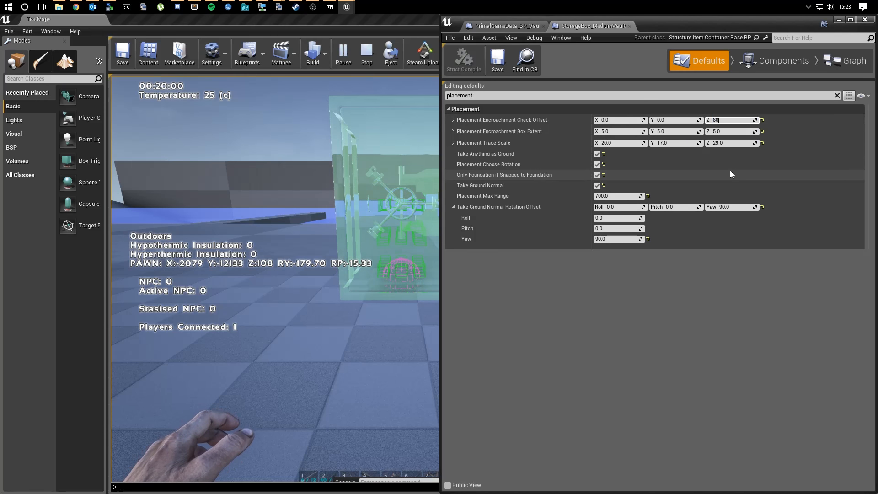
pyautogui.press('Return')
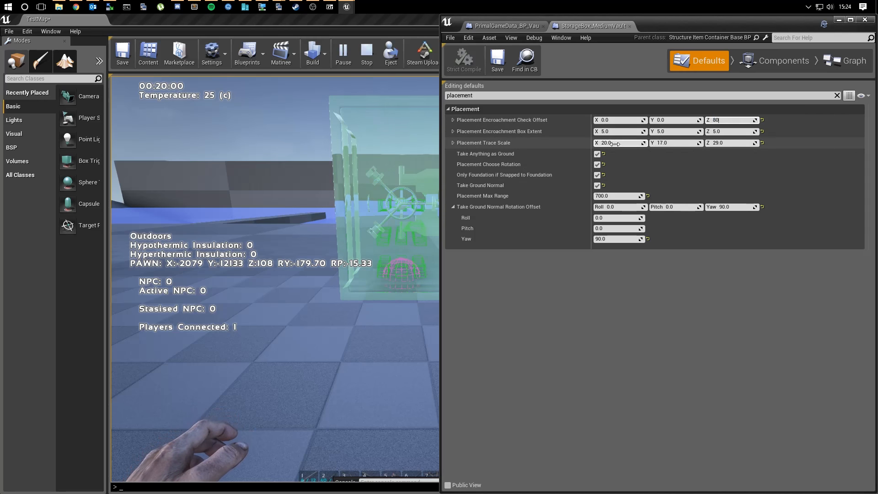
# - Set the Medium Vault's Placement Trace Scale to X 40, Y 34 and Z 58
pyautogui.click(617, 144)
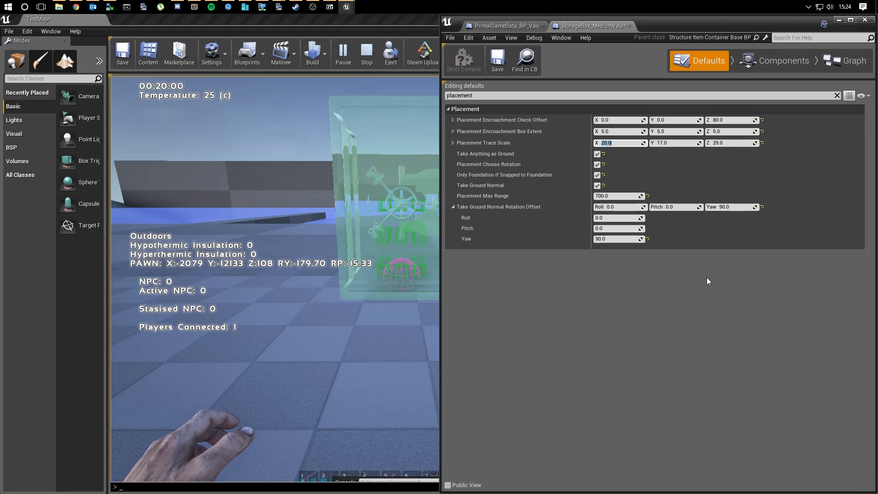
pyautogui.write('40')
pyautogui.press('Tab')
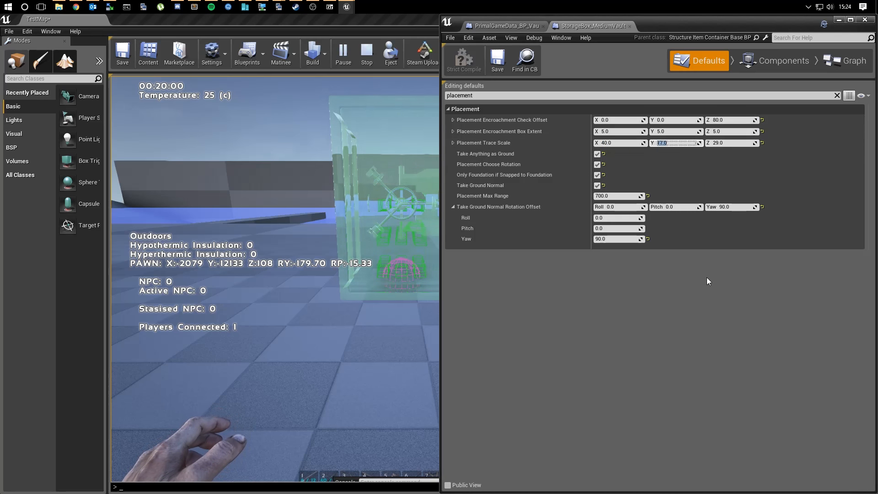
pyautogui.write('34')
pyautogui.press('Tab')
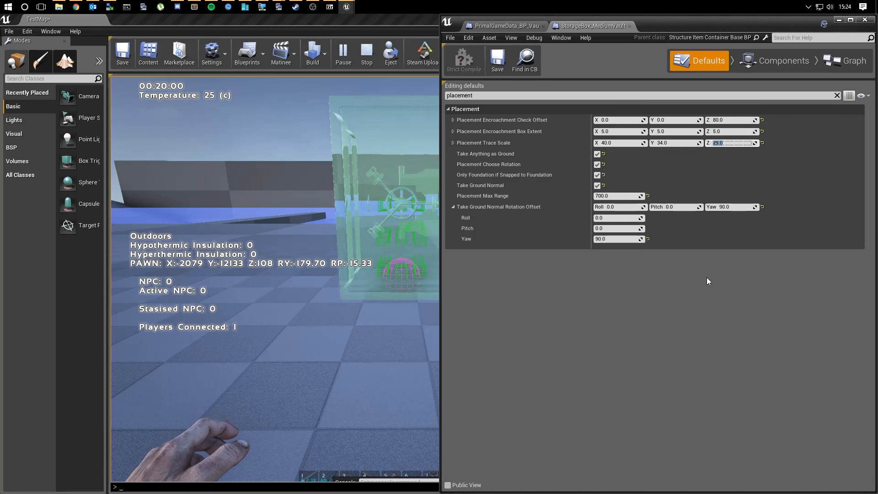
pyautogui.write('58')
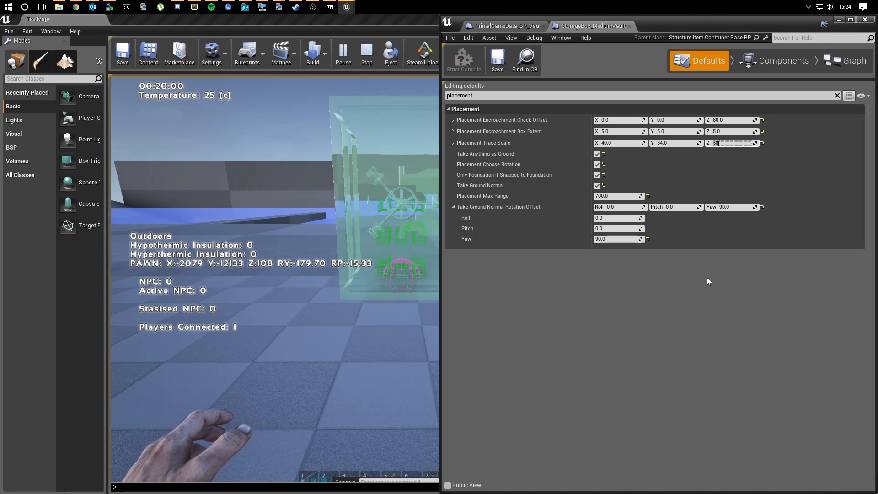
pyautogui.press('Return')
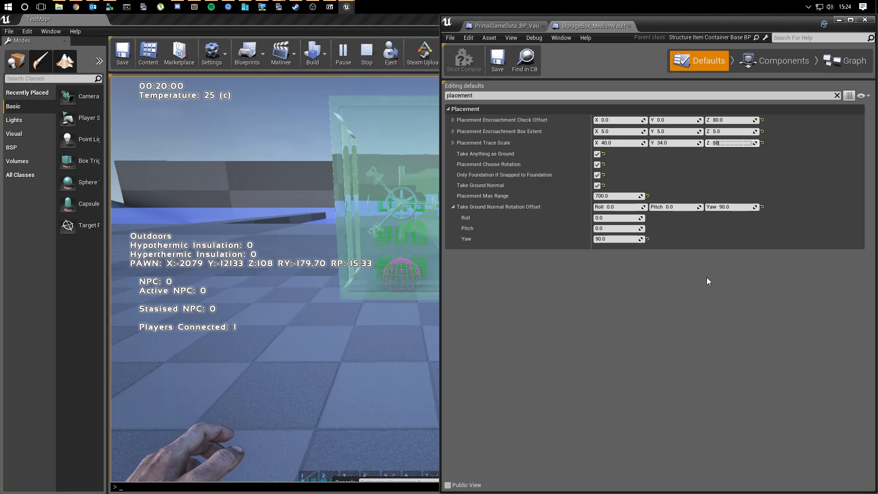
# - Check the Medium Vault's placement preview against the existing stack in-game from several sides
pyautogui.click(339, 218)
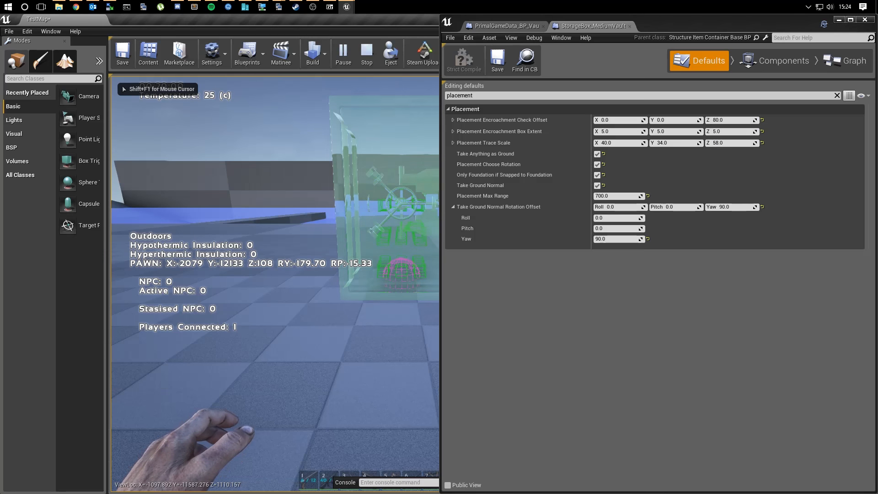
pyautogui.press('d')
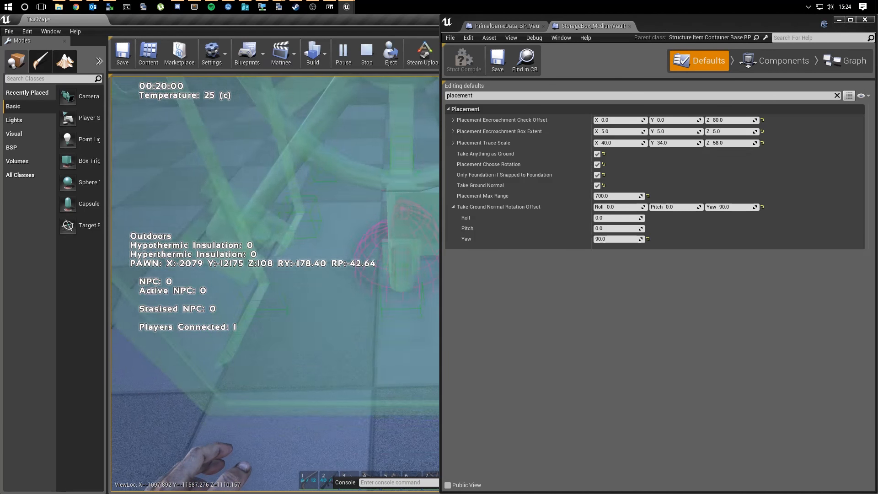
pyautogui.press('d')
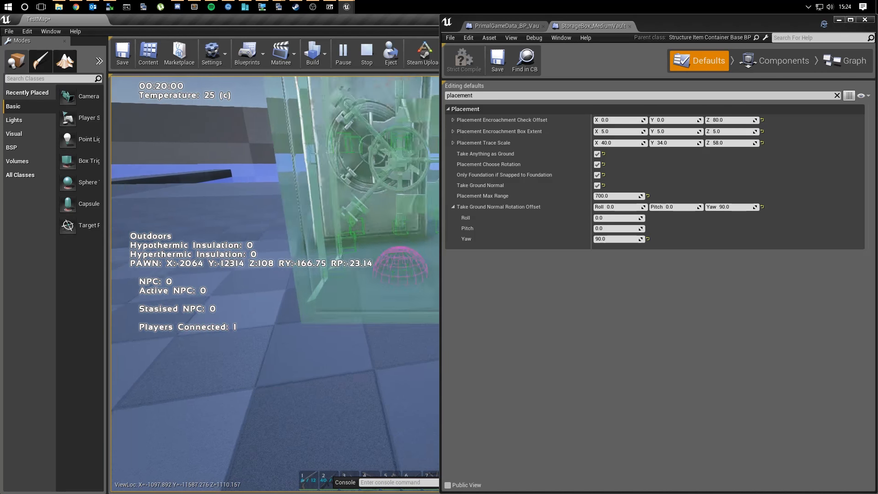
pyautogui.press('w')
pyautogui.press('a')
pyautogui.press('a')
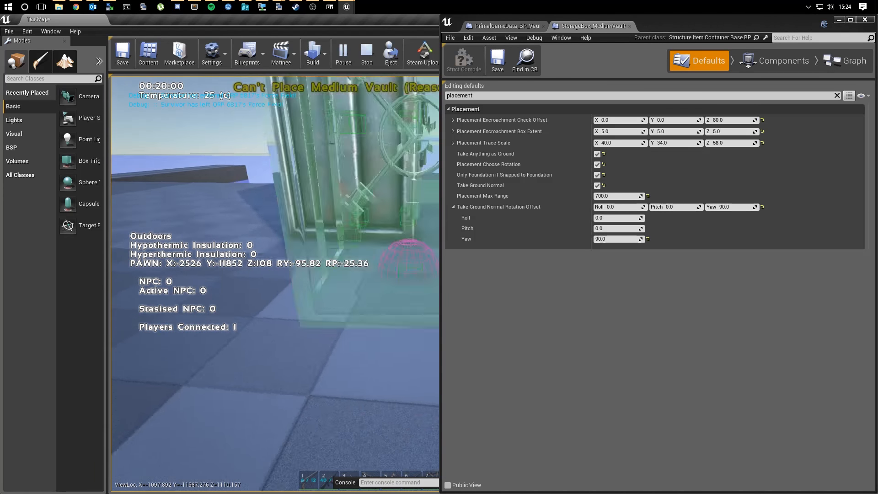
pyautogui.press('w')
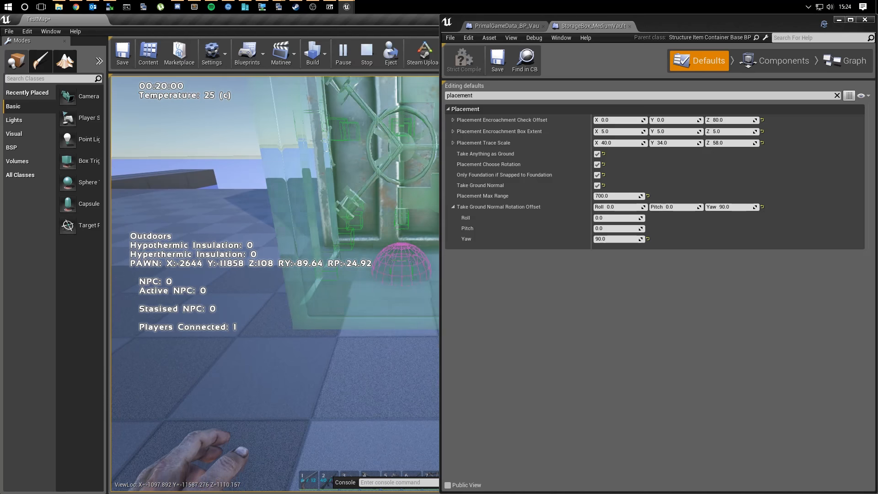
pyautogui.hotkey('shift', 'F1')
pyautogui.click(651, 277)
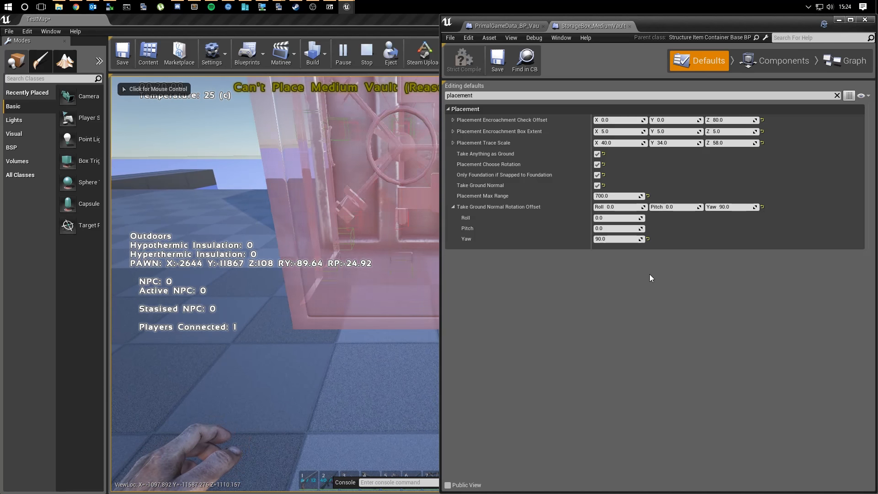
# - Place a third Medium Vault close to the existing stack and inspect it from the side and front
pyautogui.click(366, 297)
pyautogui.press('s')
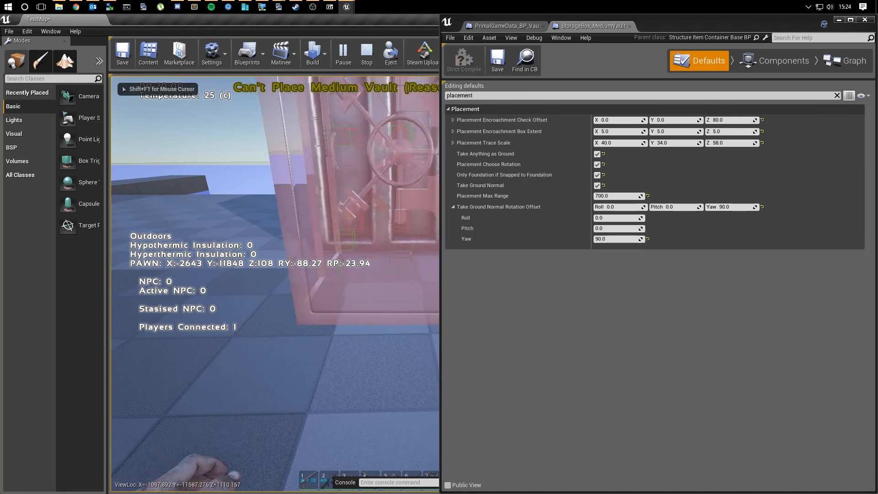
pyautogui.press('s')
pyautogui.click(403, 283)
pyautogui.press('a')
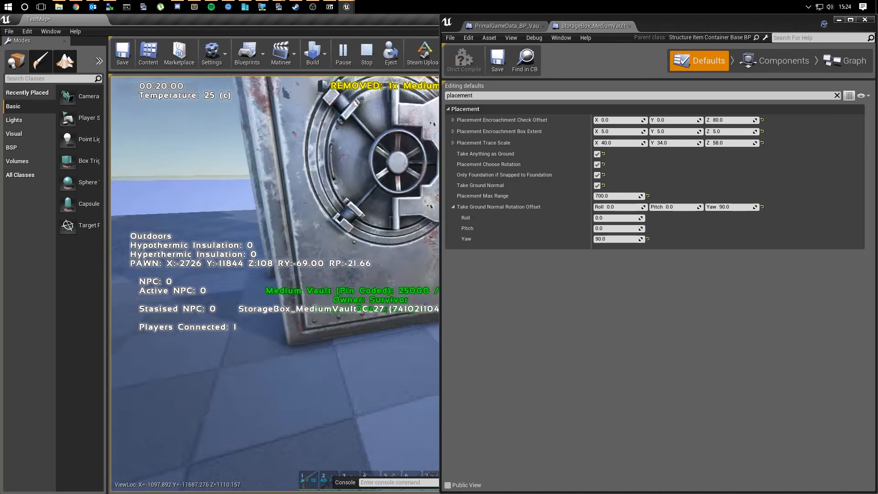
pyautogui.press('d')
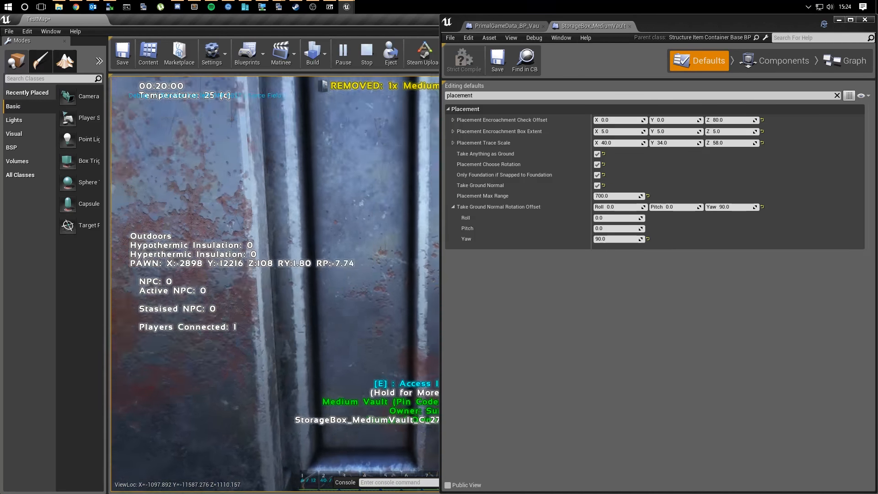
pyautogui.press('s')
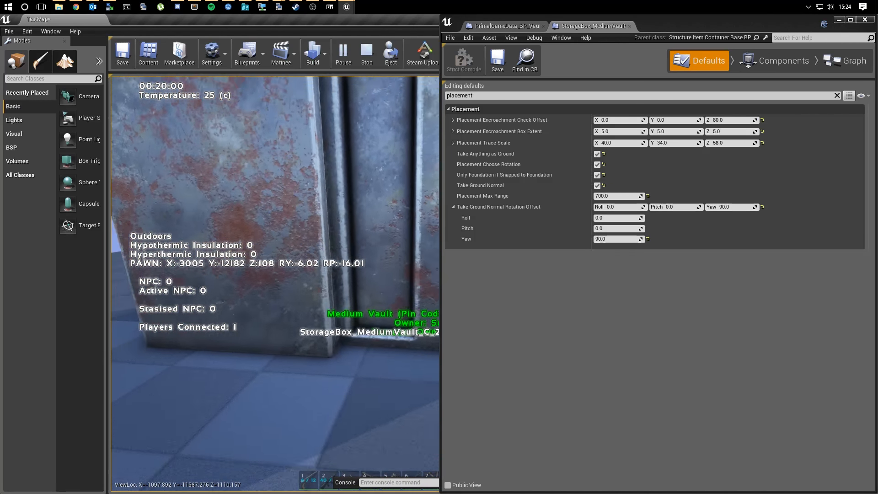
pyautogui.press('d')
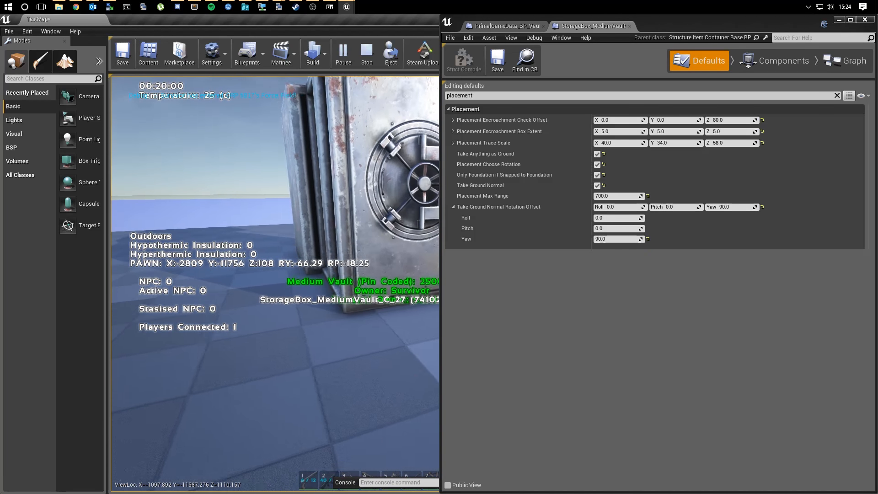
# - Review the Medium Vault's Placement Trace Scale Y value and return to the Vaults PrimalGameData defaults
pyautogui.press('`')
pyautogui.click(665, 144)
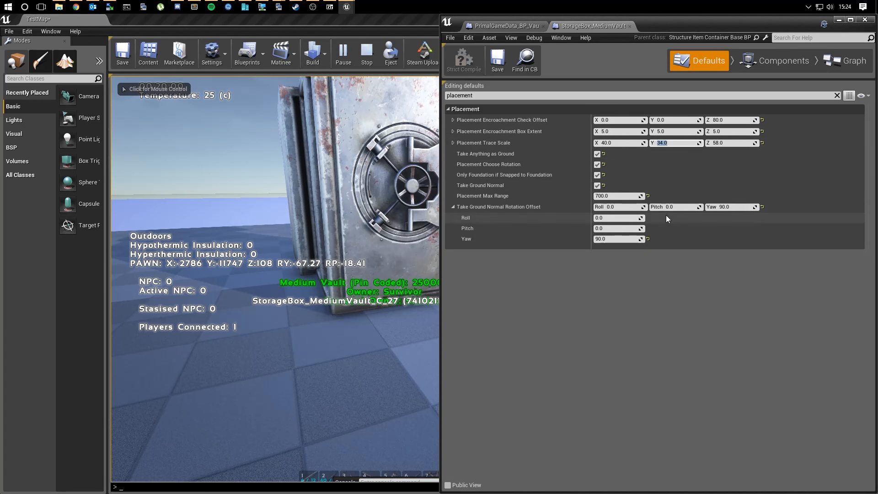
pyautogui.click(694, 314)
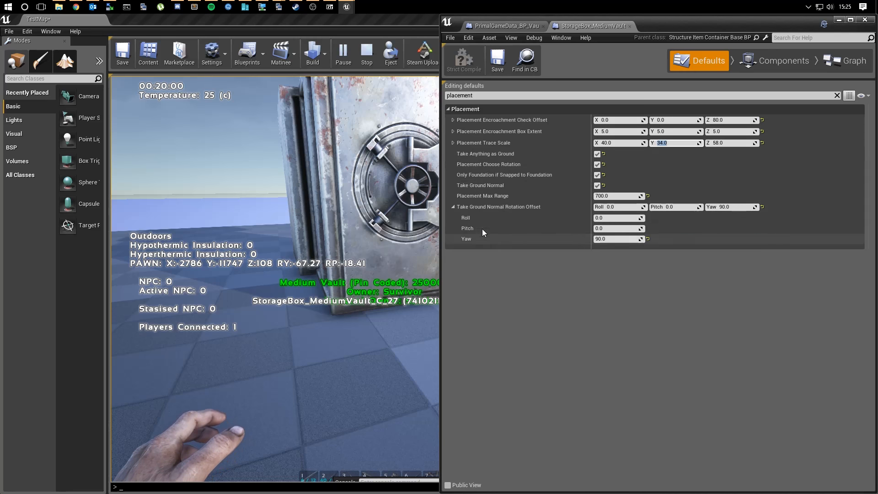
pyautogui.click(515, 28)
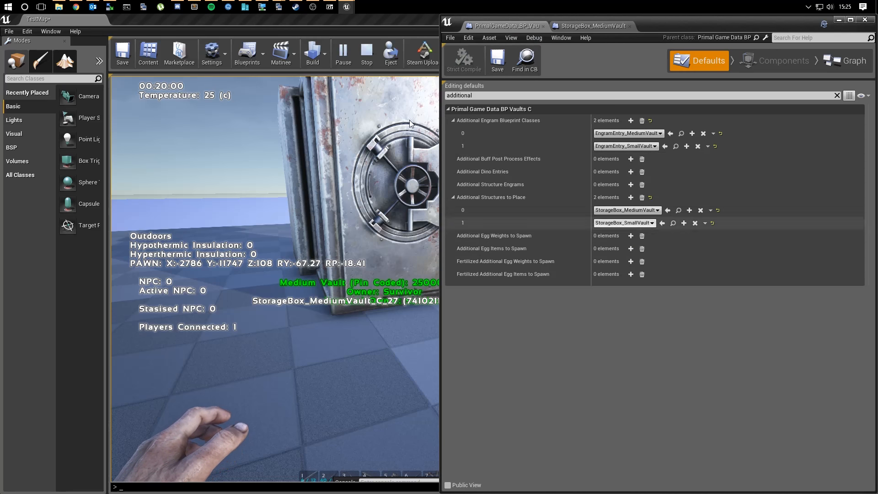
# - Review the Vaults mod's cooking and Steam upload settings, including the title and description fields, and close the upload window
pyautogui.click(421, 57)
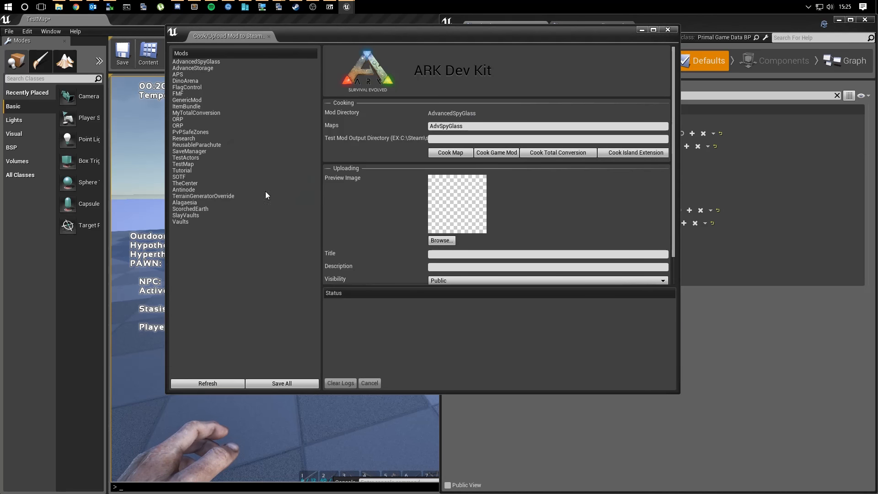
pyautogui.click(183, 221)
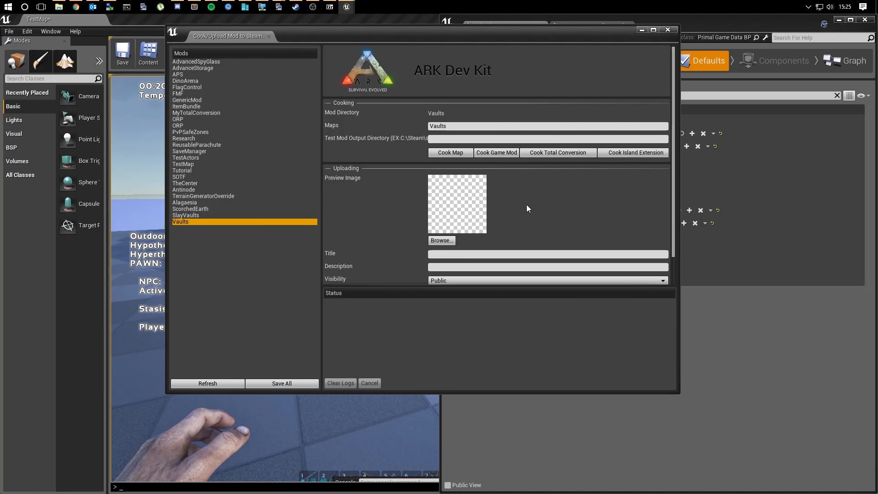
pyautogui.scroll(-2, 526, 205)
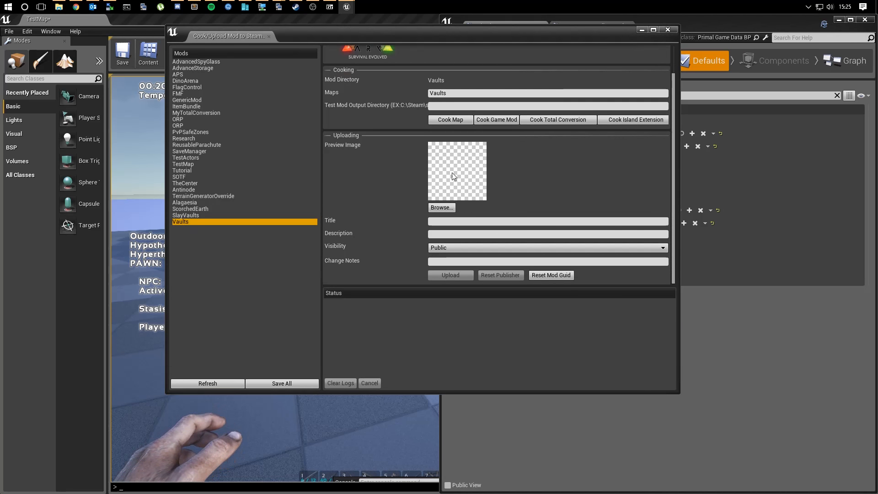
pyautogui.click(434, 222)
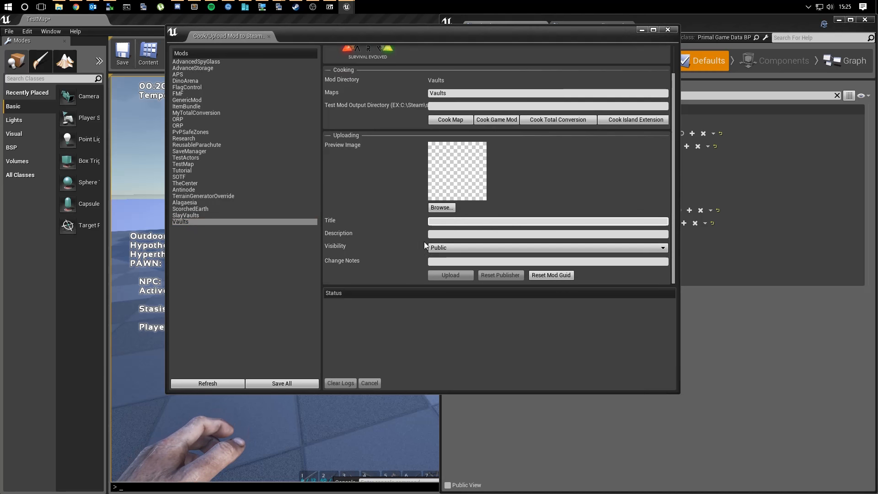
pyautogui.press('Tab')
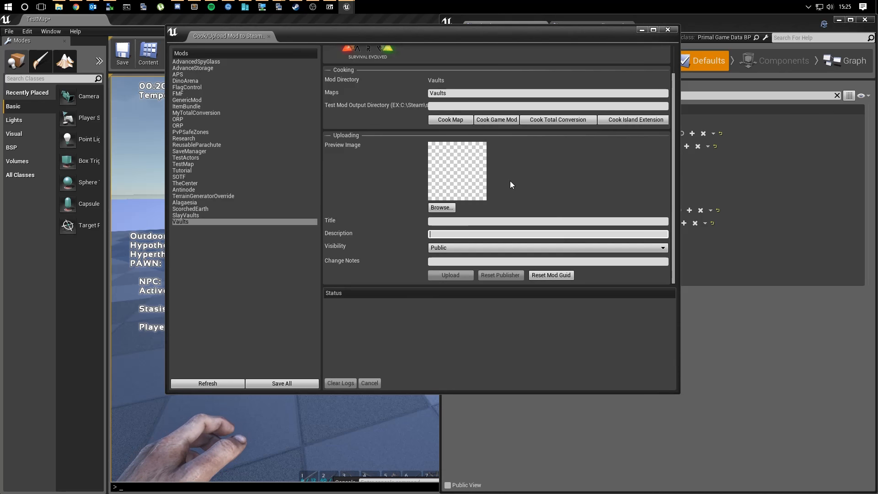
pyautogui.scroll(2, 521, 187)
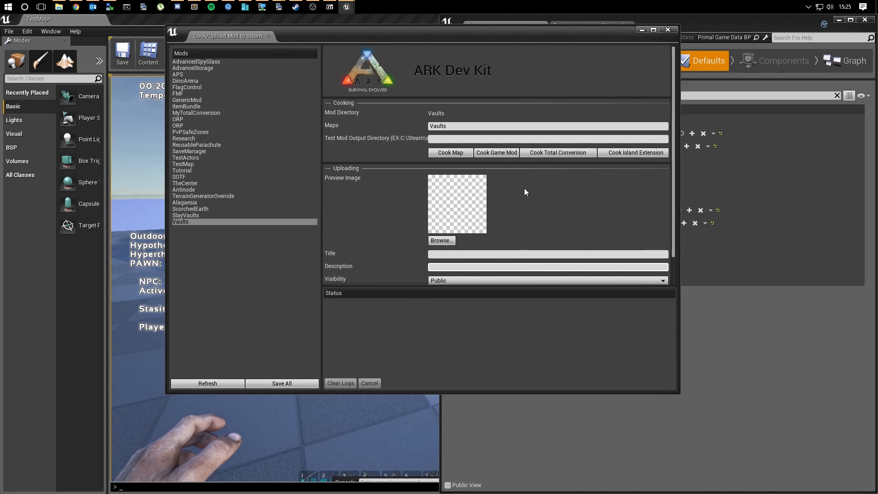
pyautogui.click(665, 29)
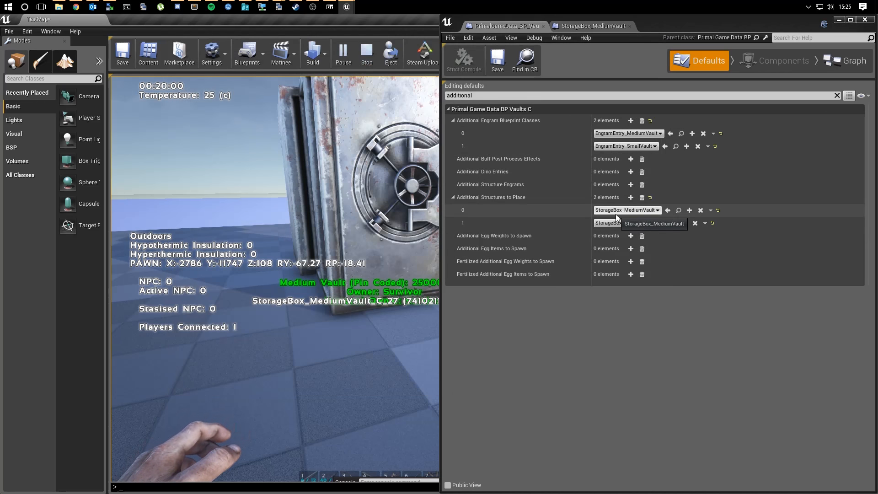